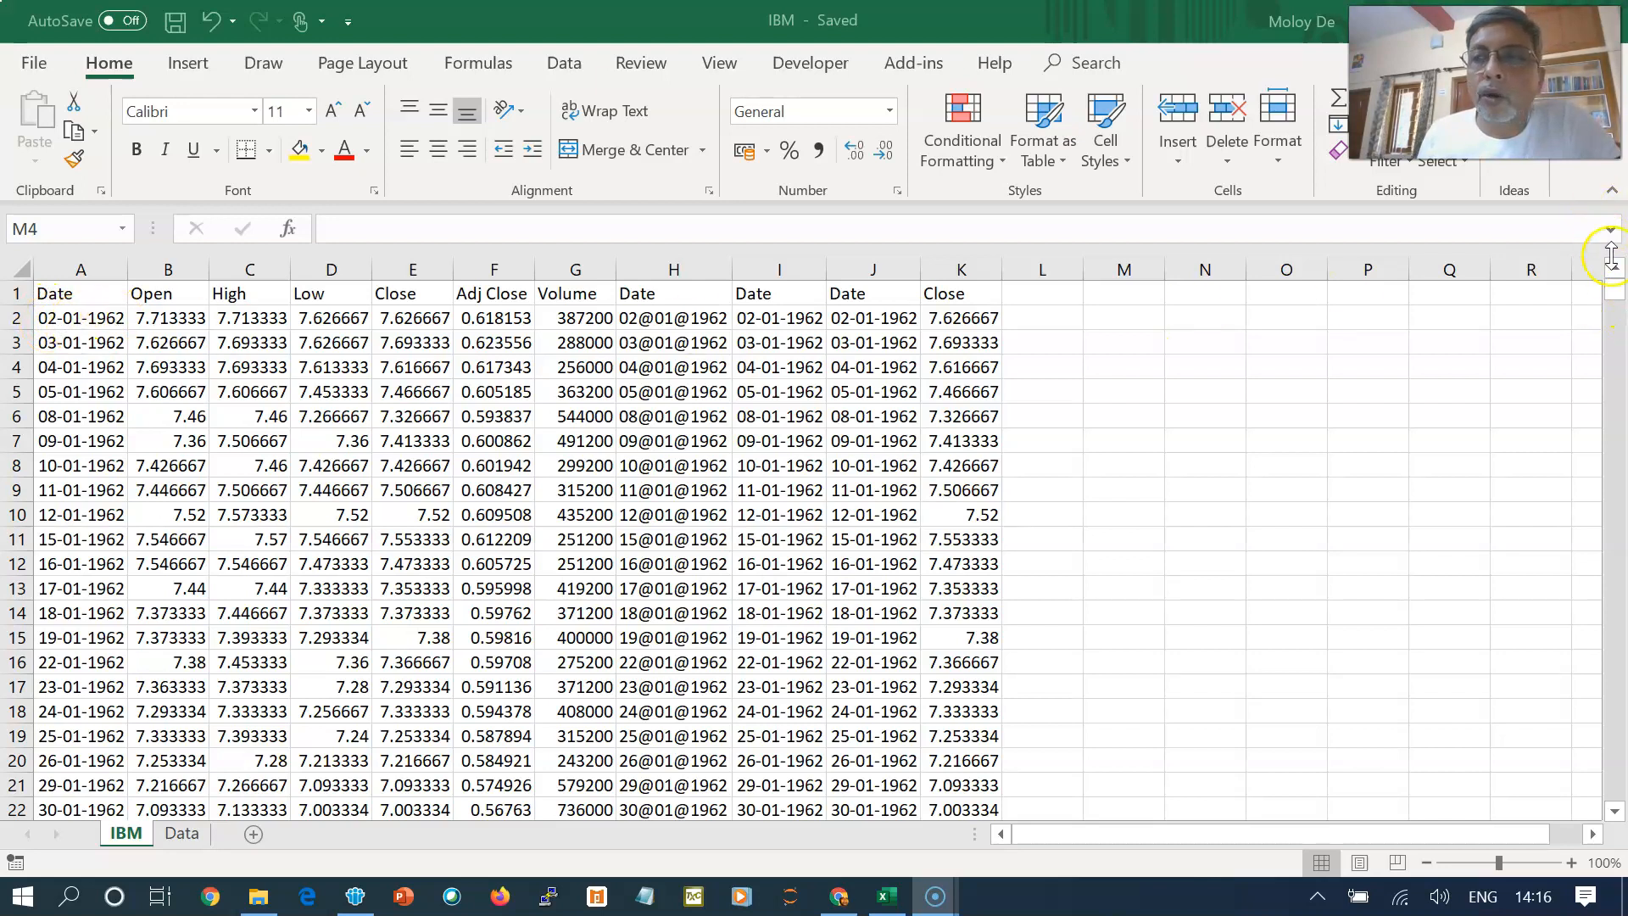
- Review the IBM sheet's full price history and how the text dates in column H are converted by formula in column I
click(1613, 320)
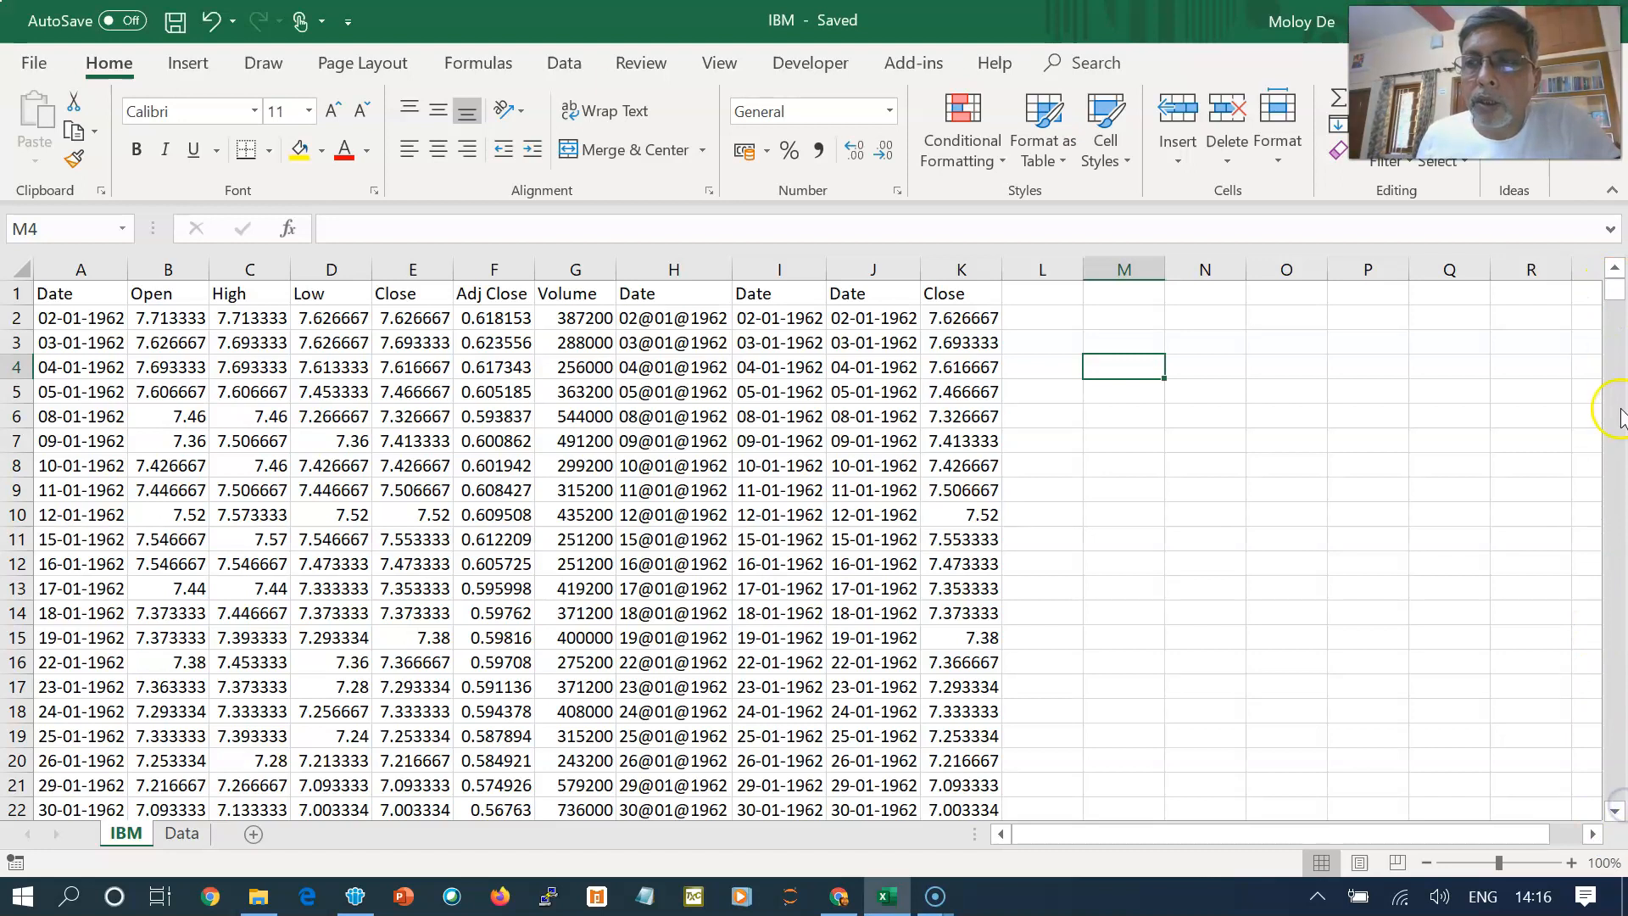
drag(1613, 290, 1607, 806)
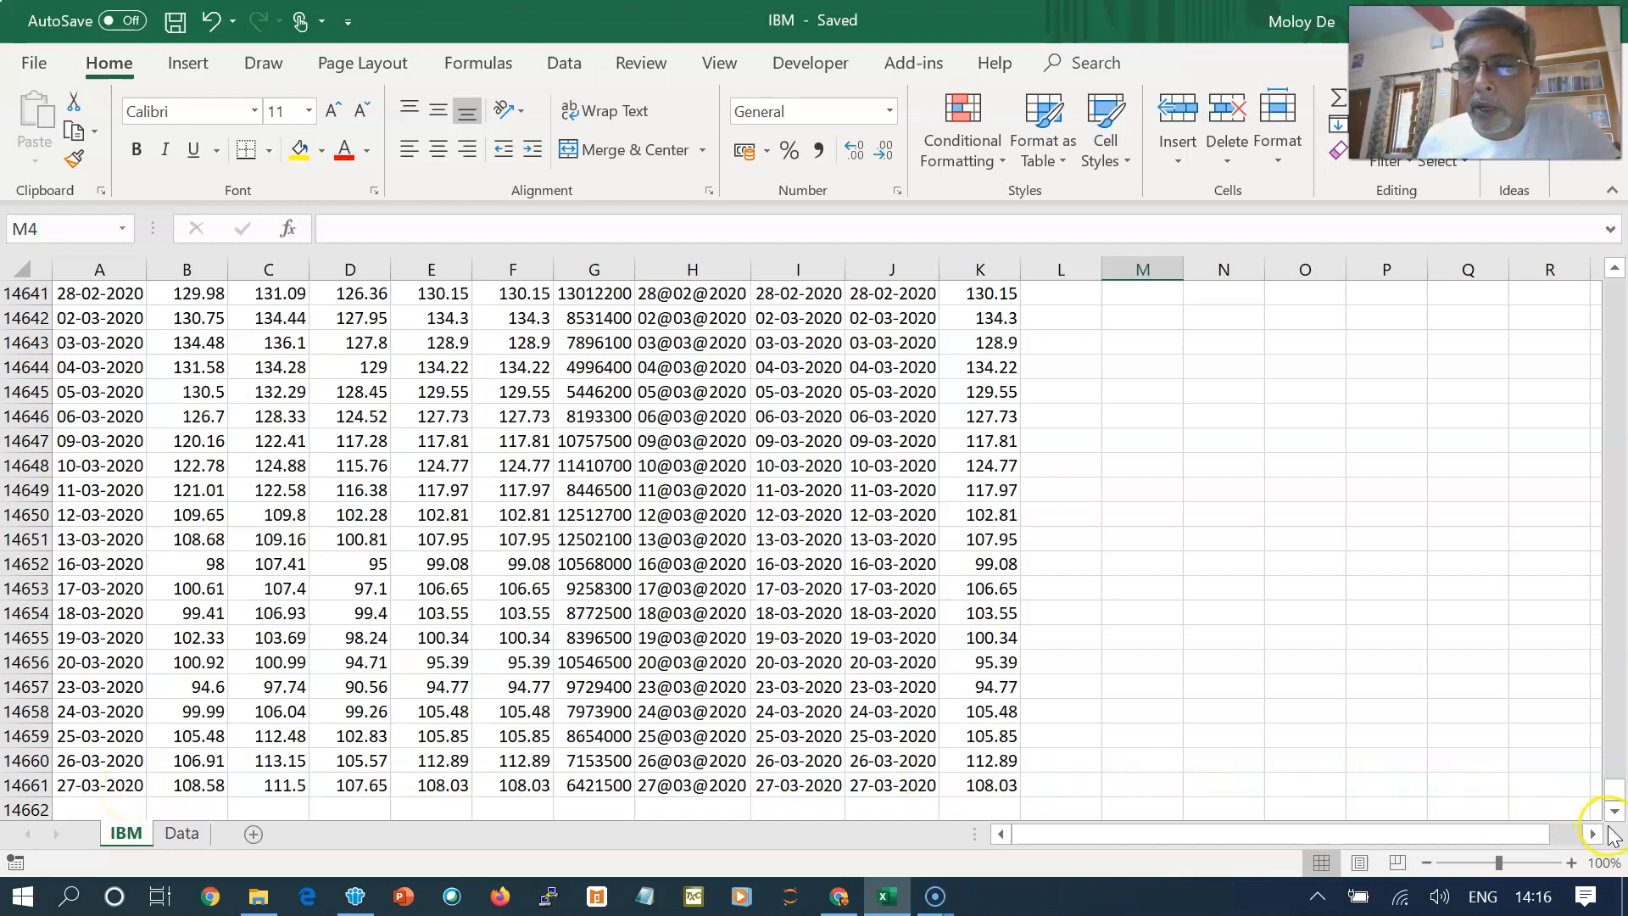
drag(1613, 810, 1579, 284)
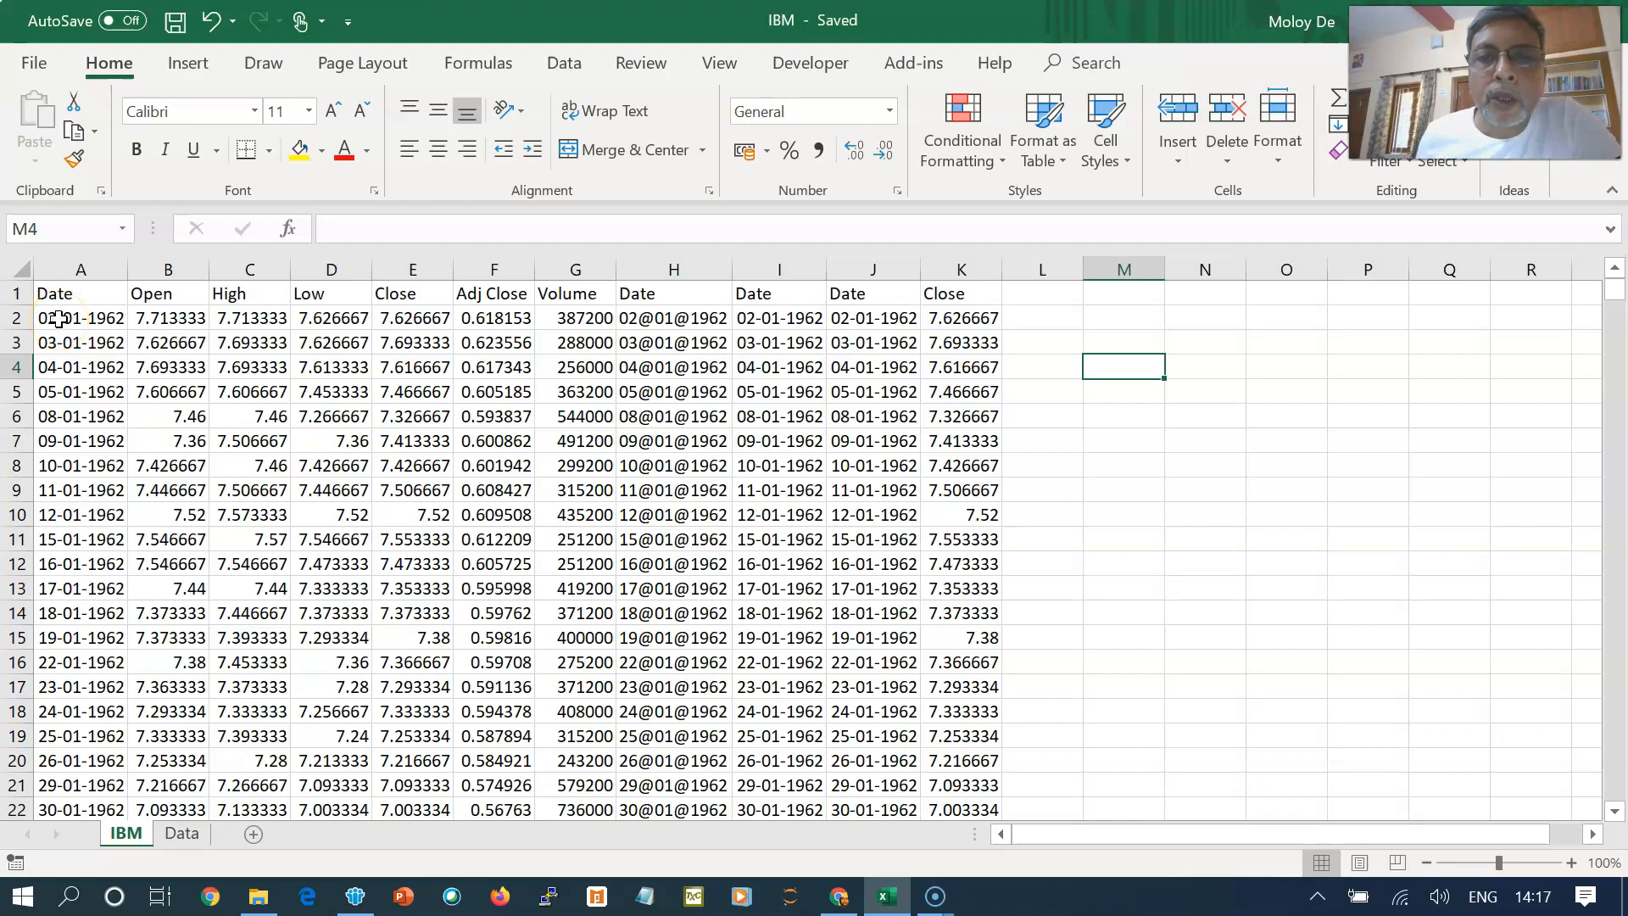
click(656, 269)
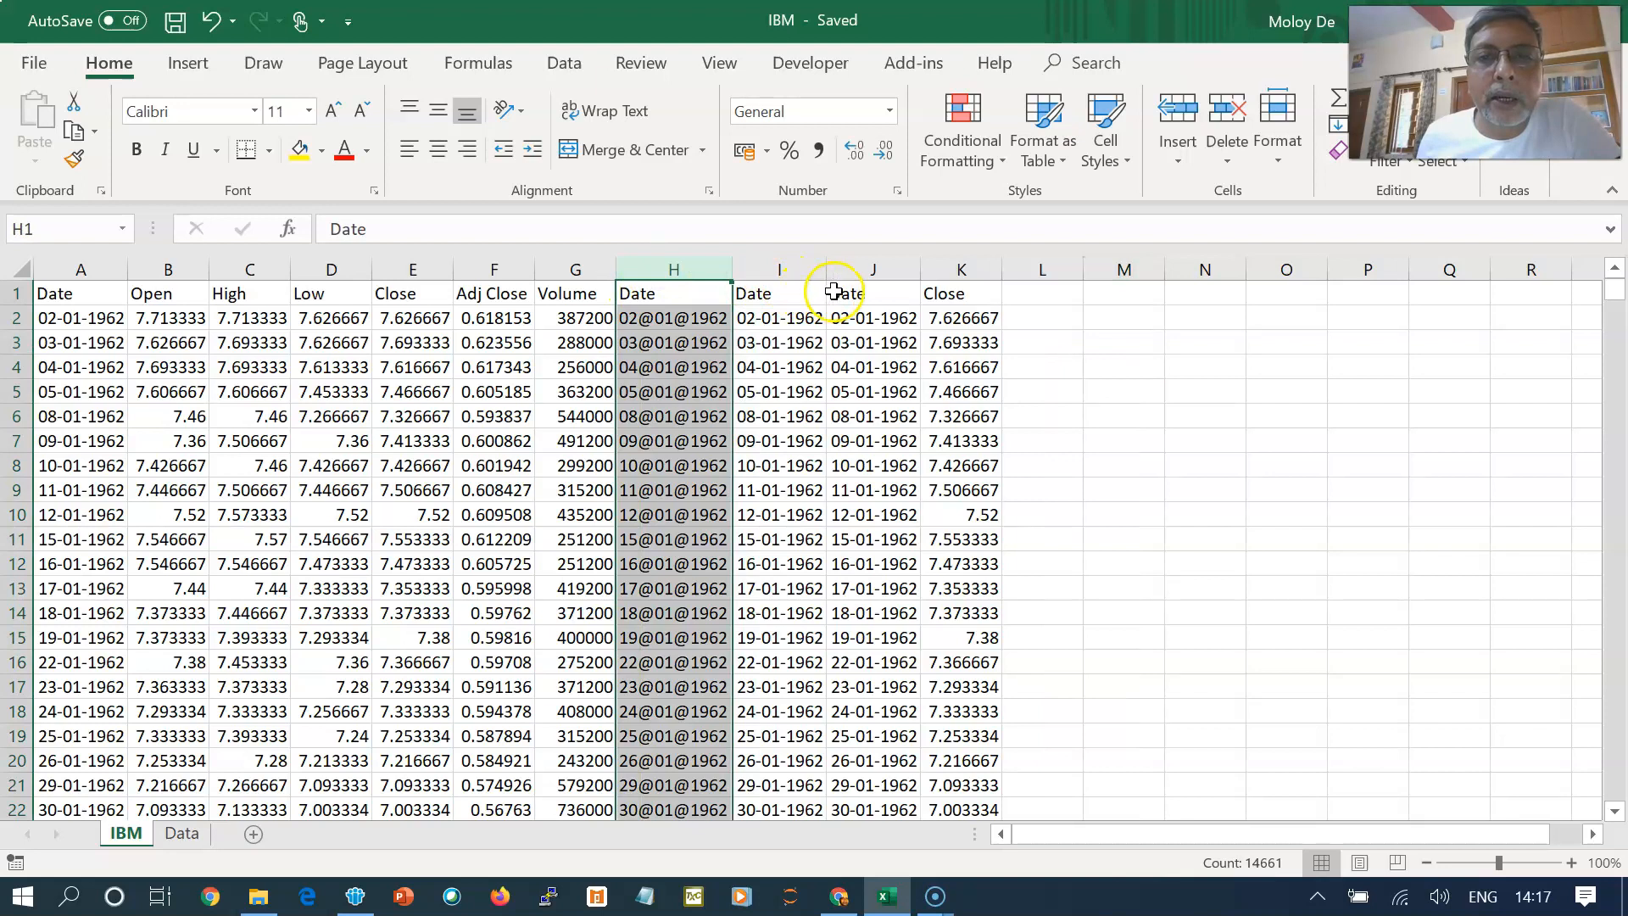
click(866, 269)
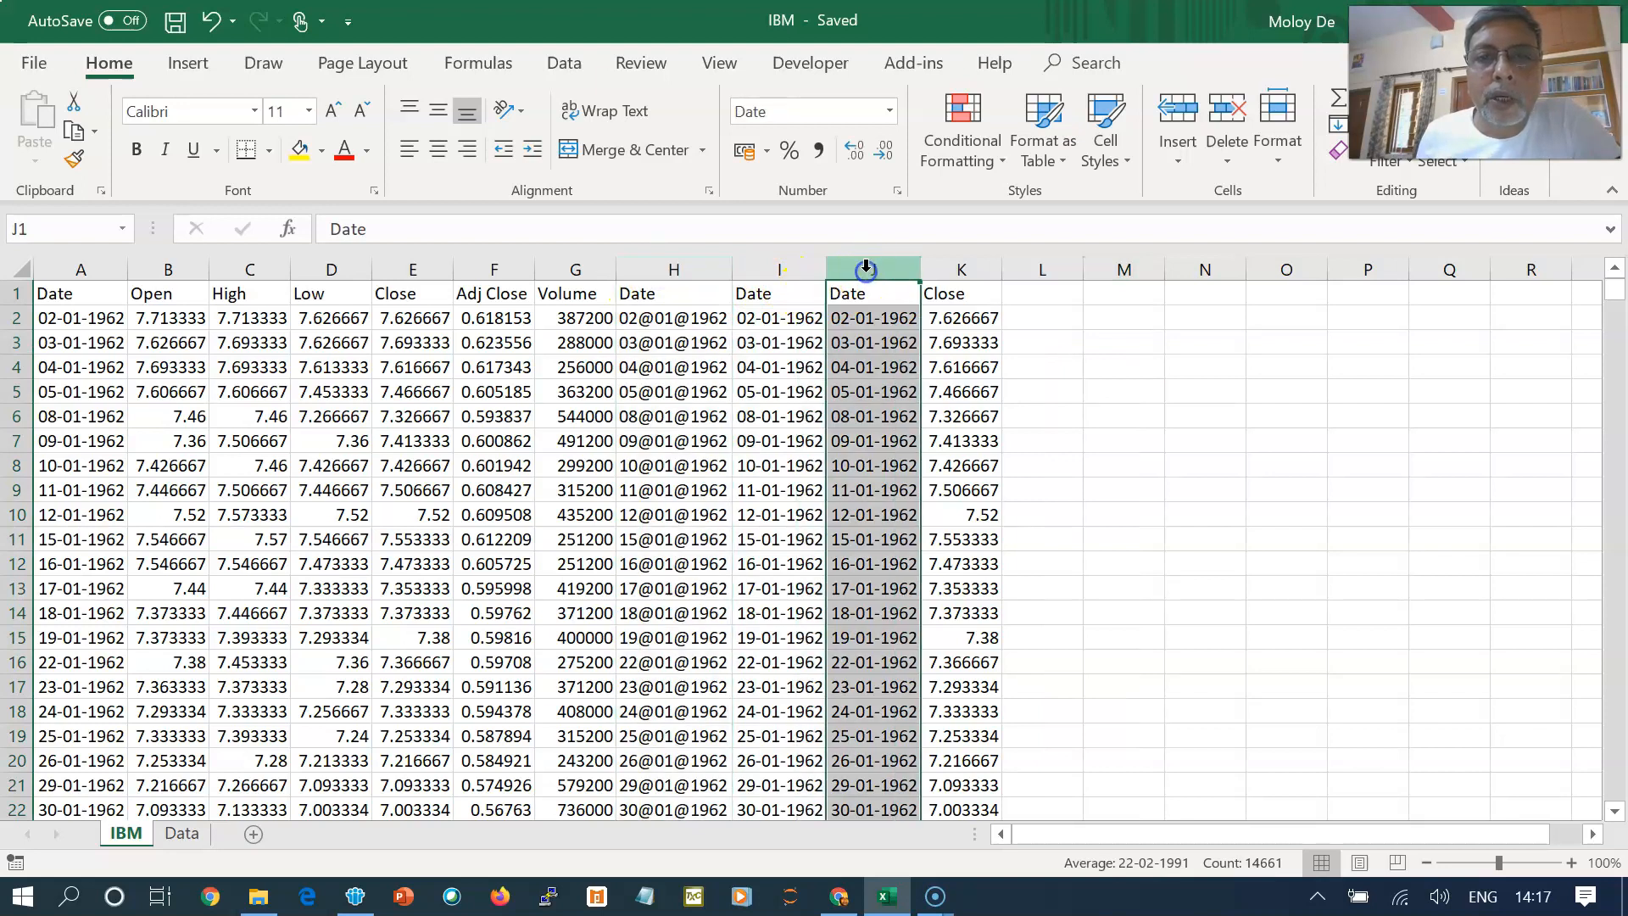
click(784, 269)
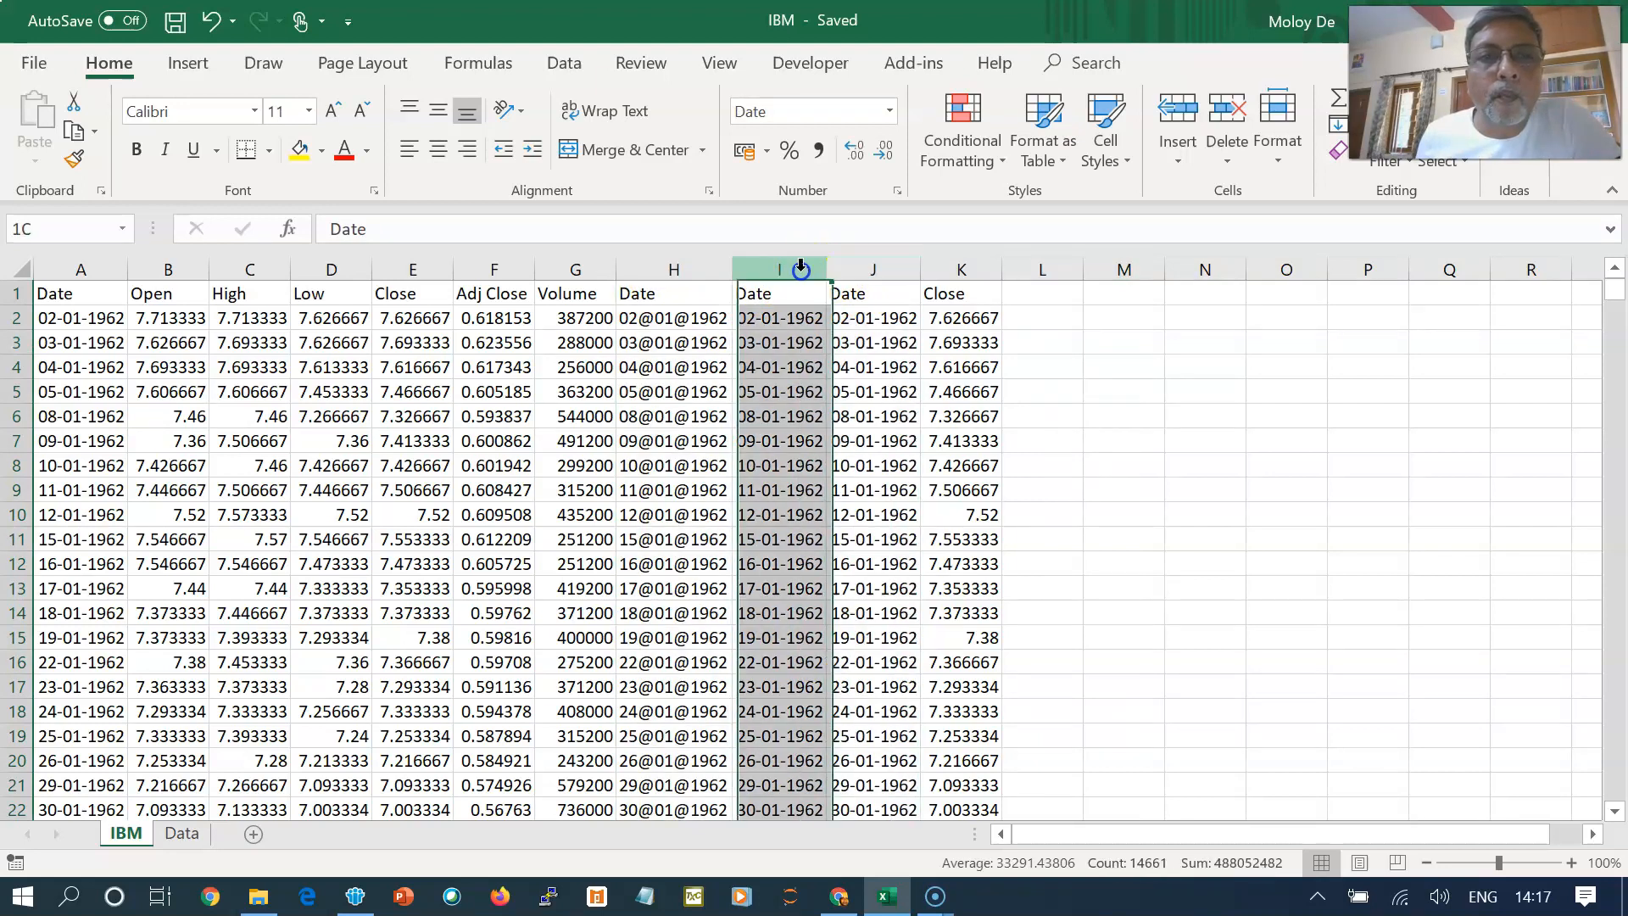
click(774, 320)
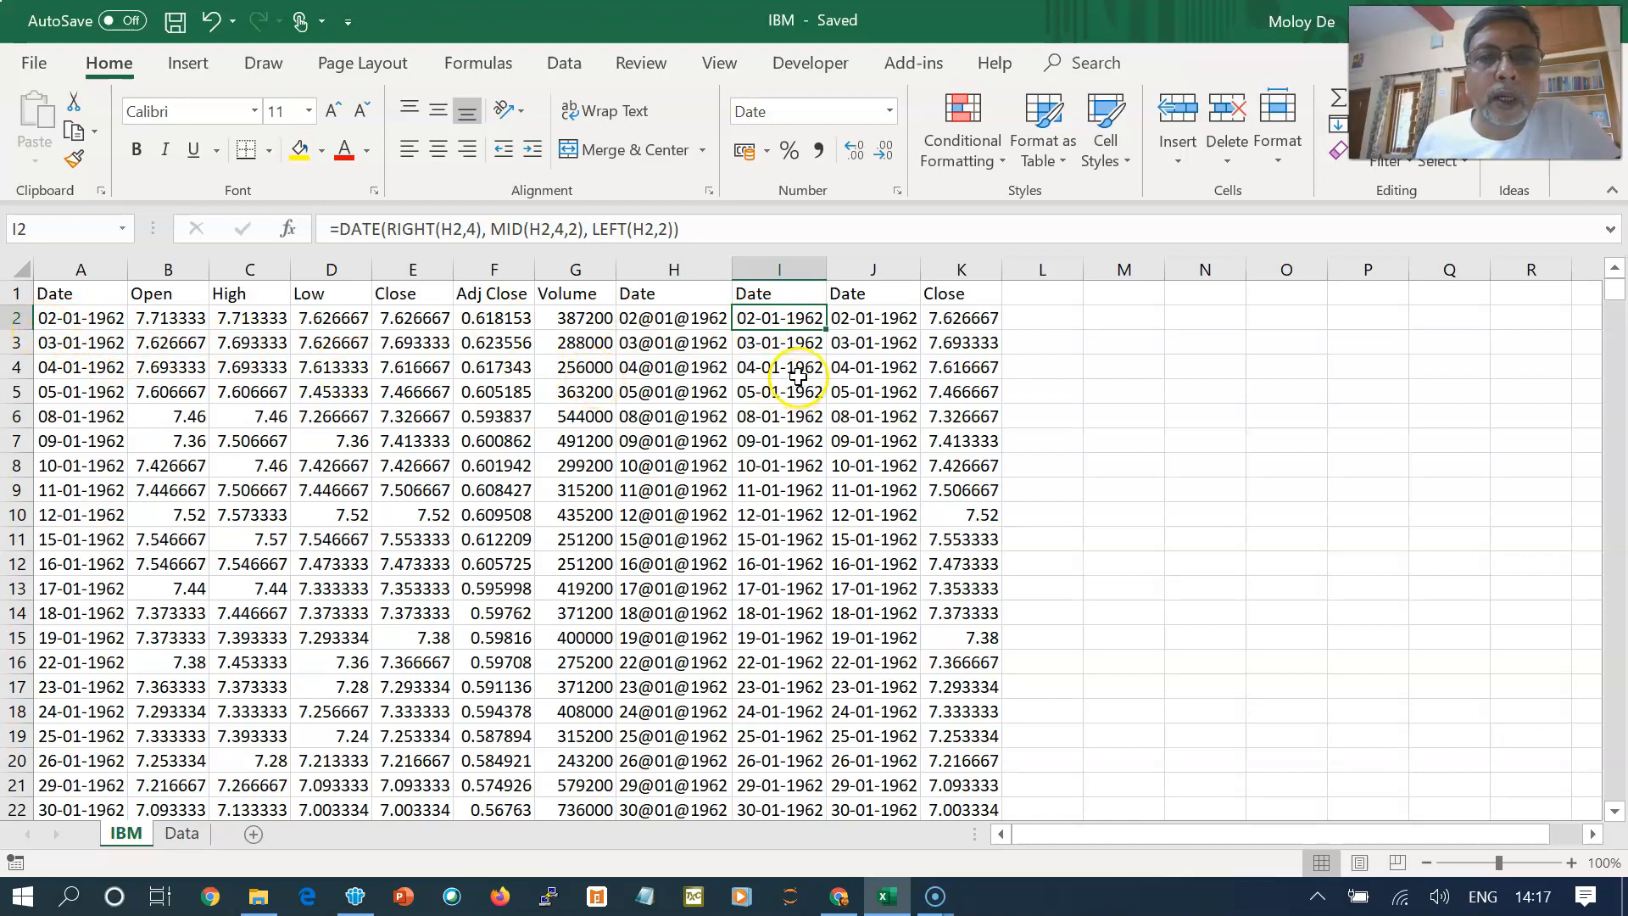
click(674, 318)
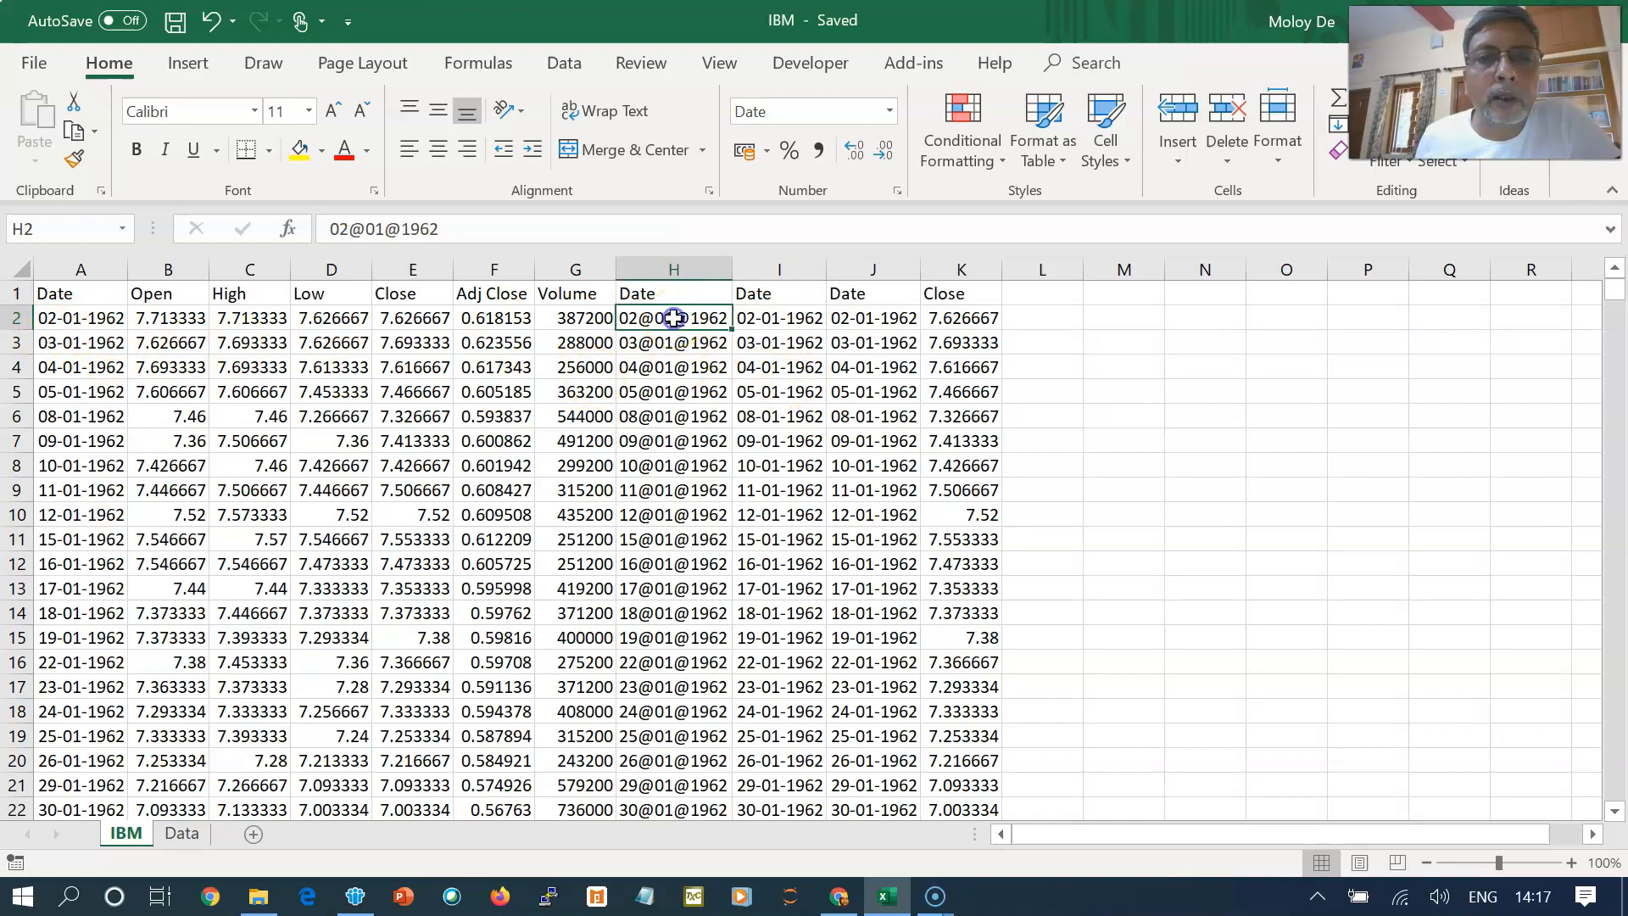
click(874, 318)
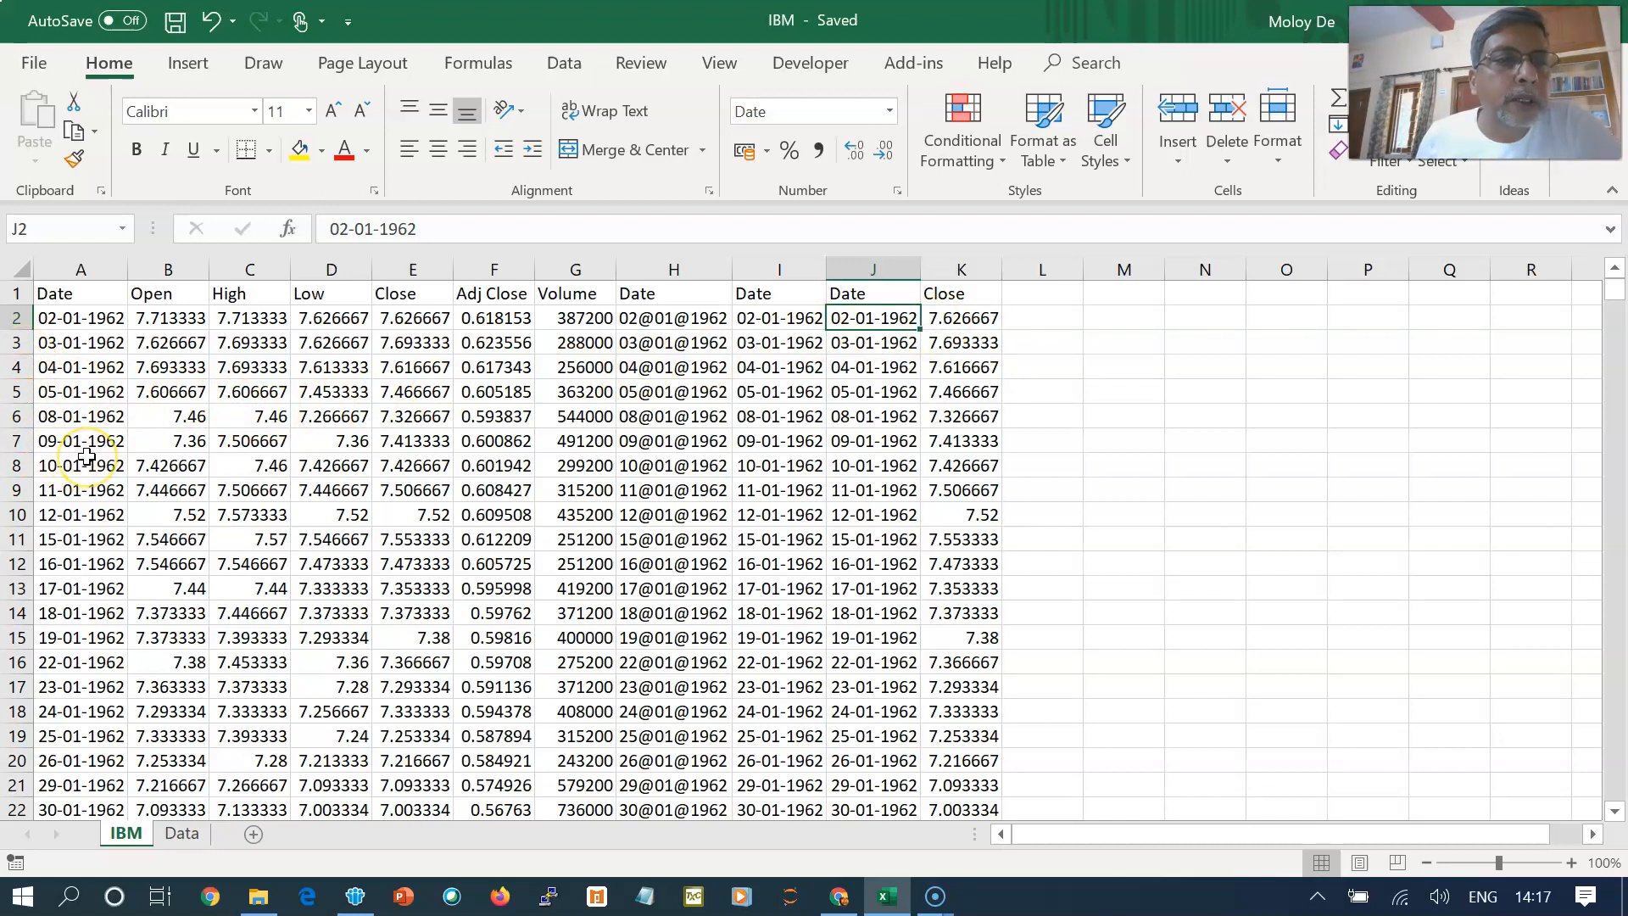
click(70, 396)
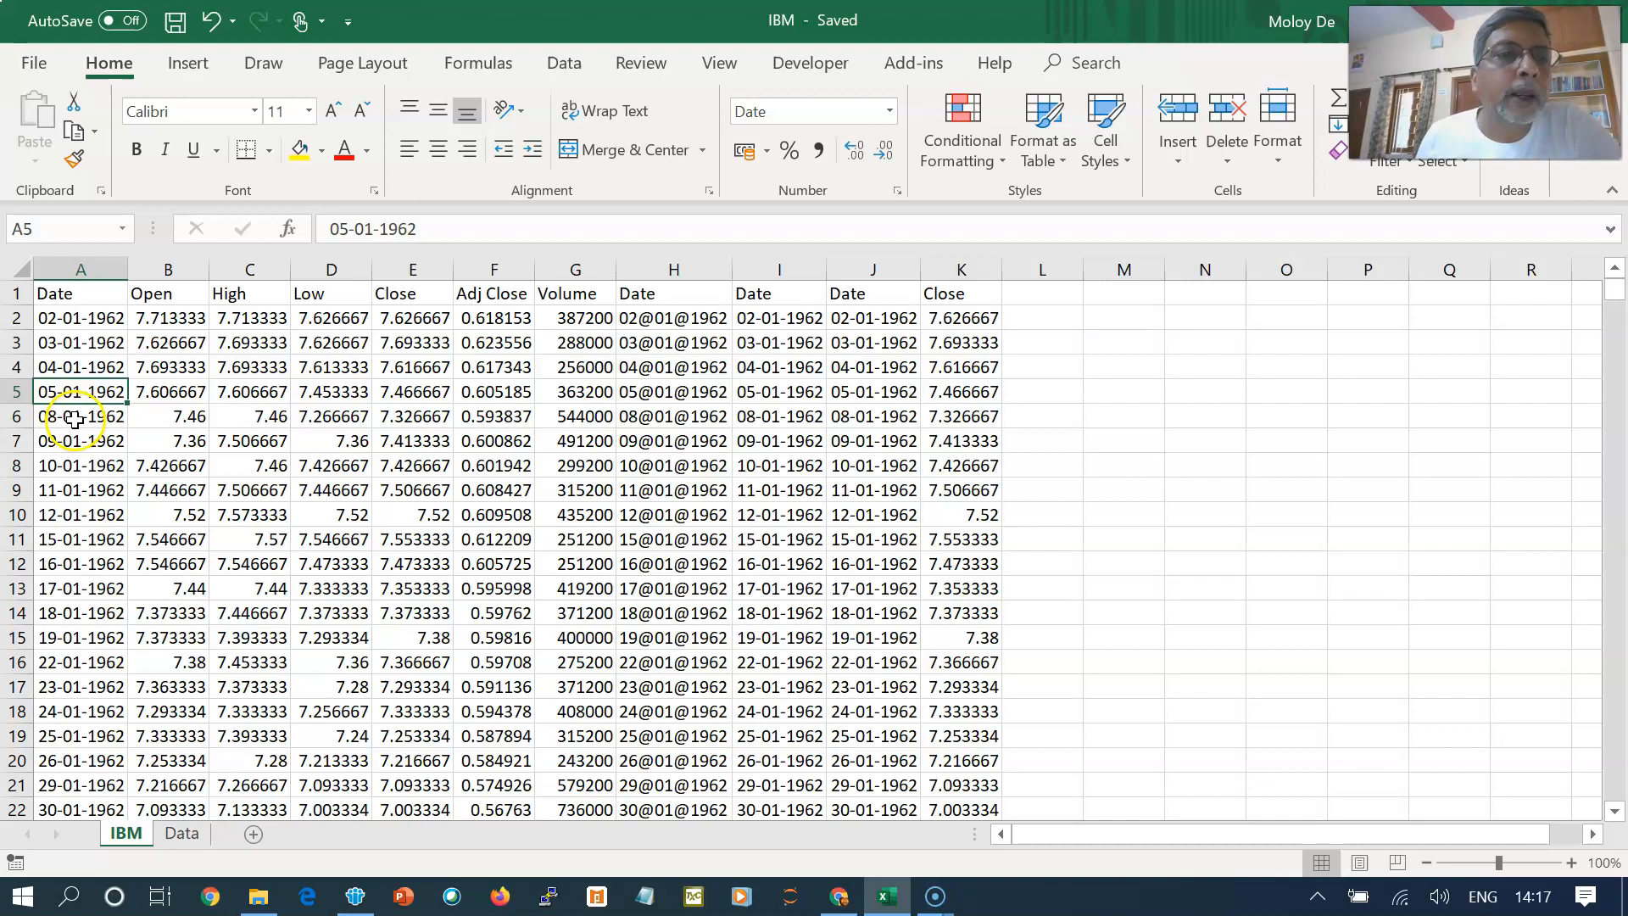
- On the Data sheet, show the Actual series in the blank chart
click(181, 835)
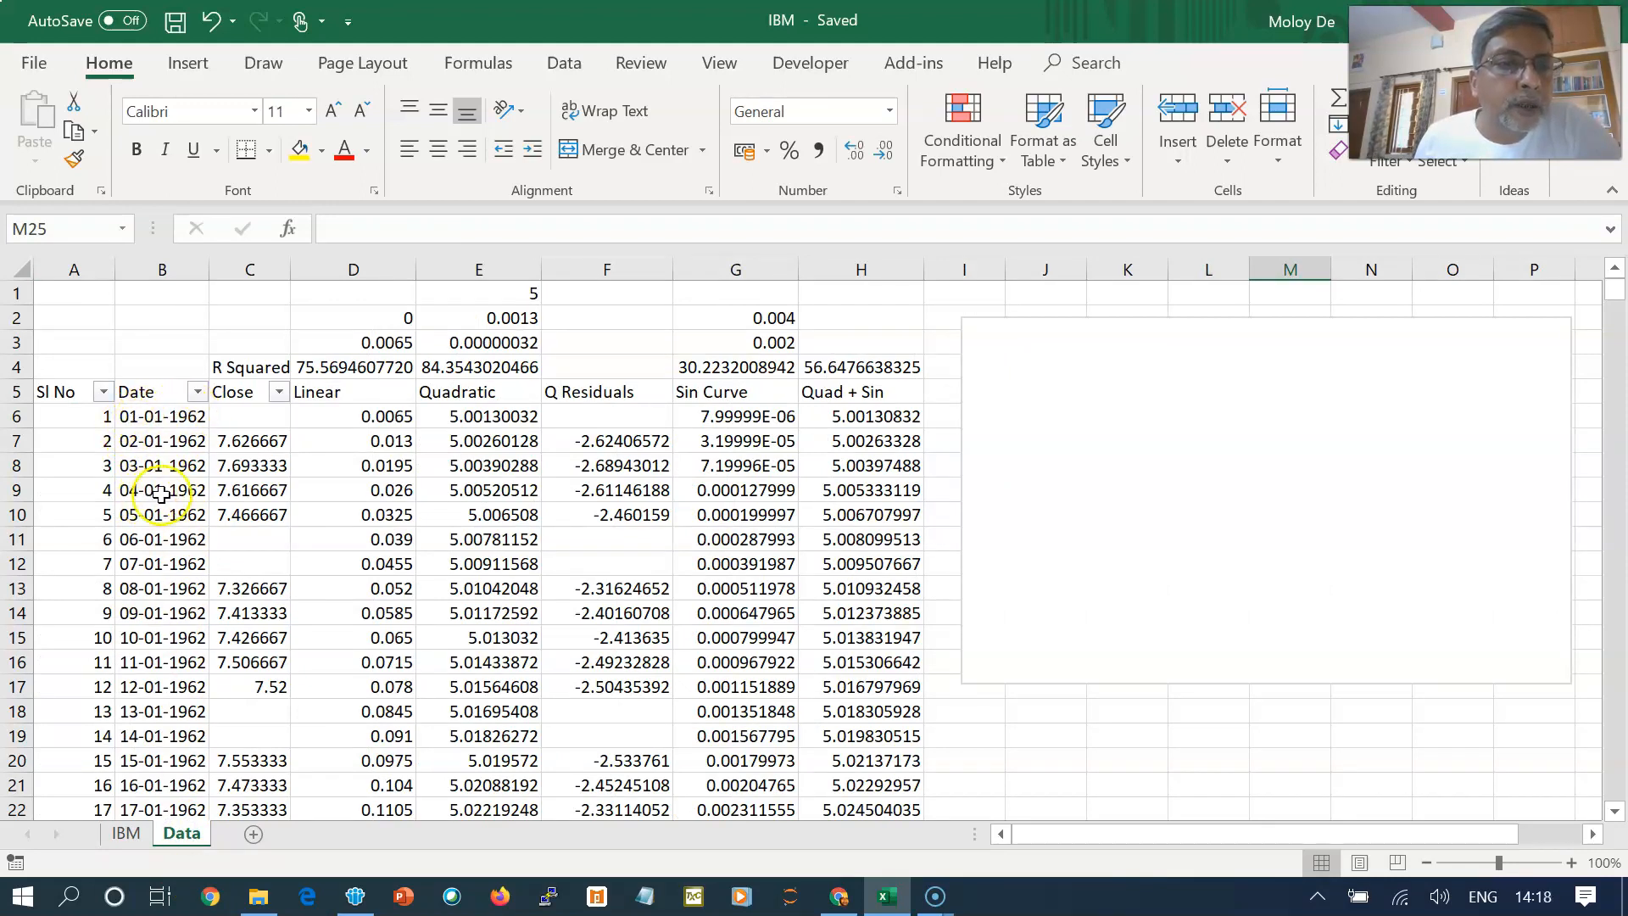
drag(1614, 293, 1612, 824)
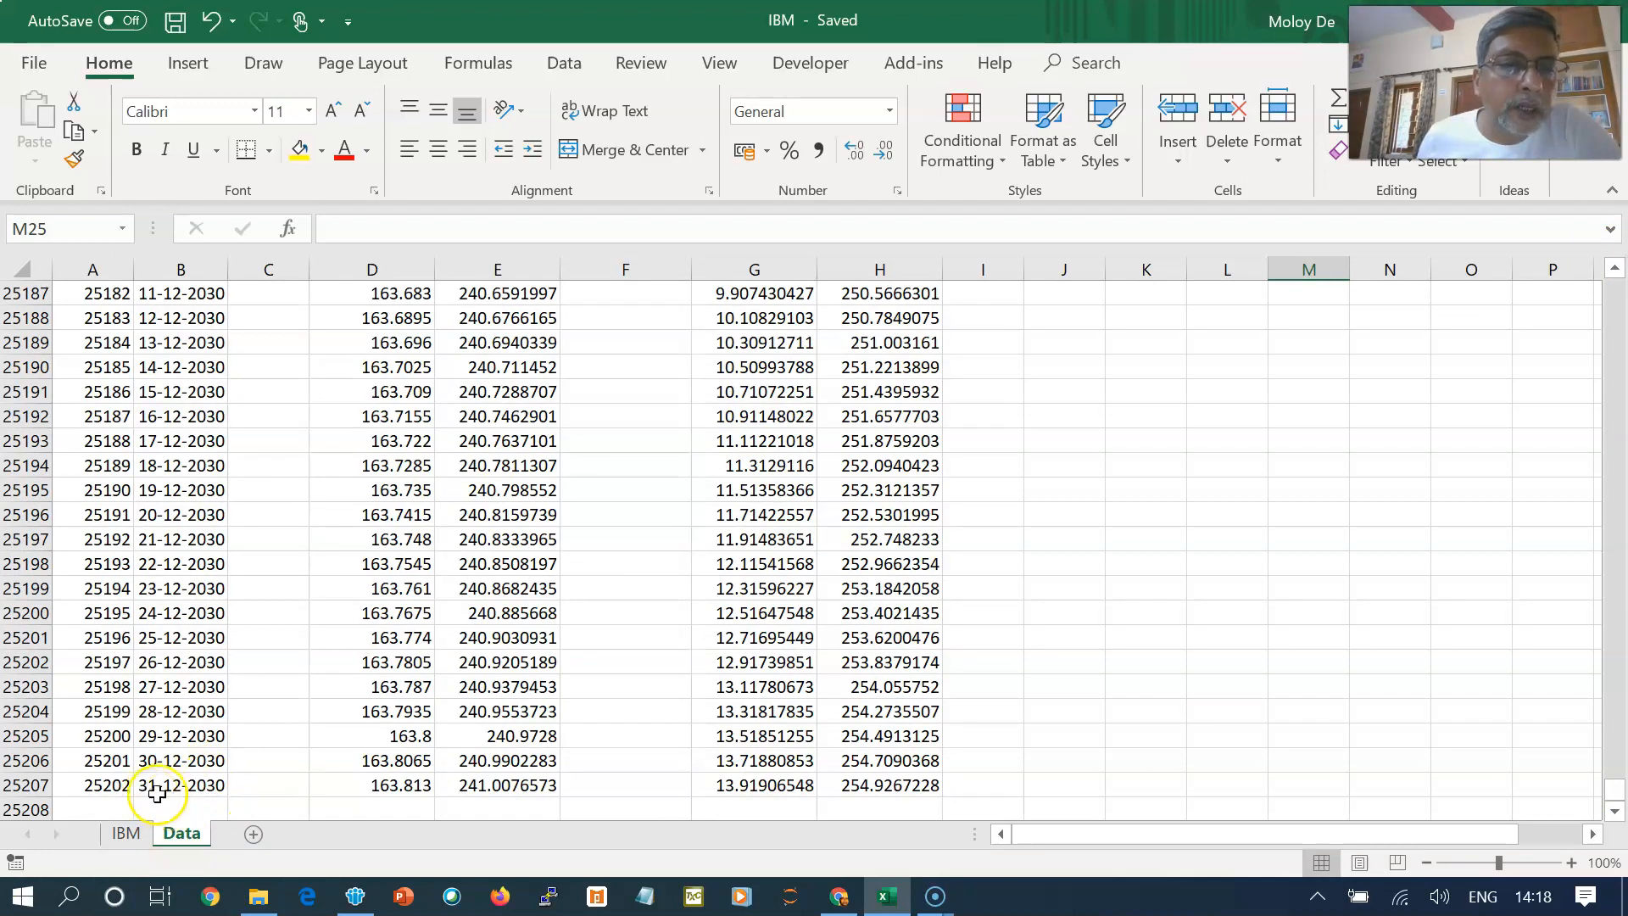
drag(1614, 797, 1614, 286)
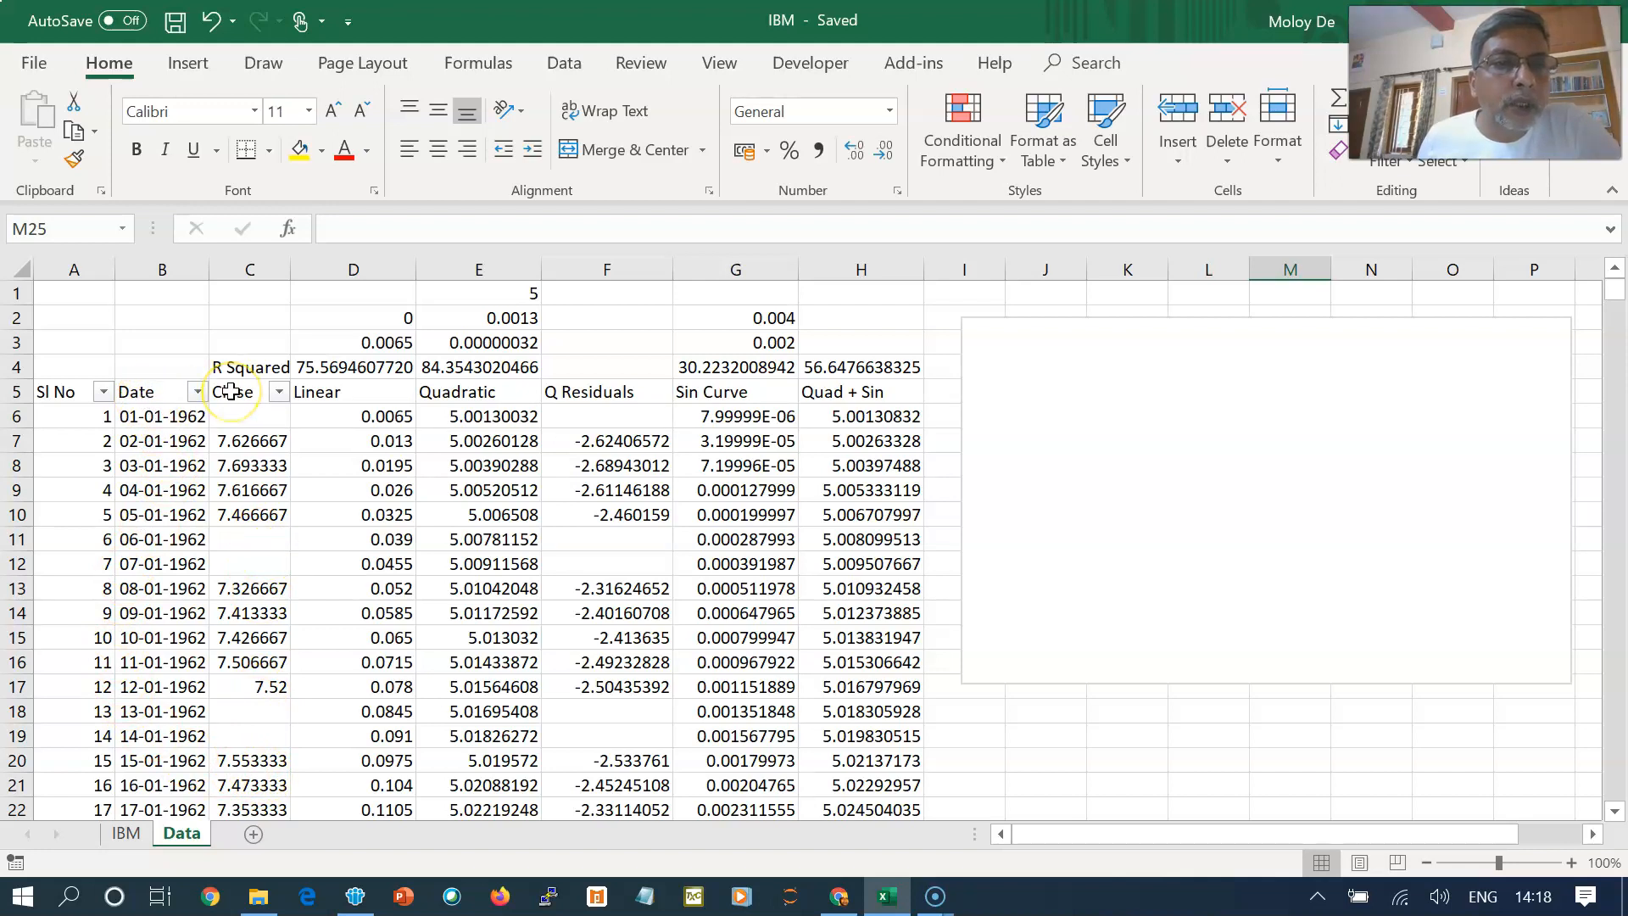
click(1124, 452)
right_click(1124, 452)
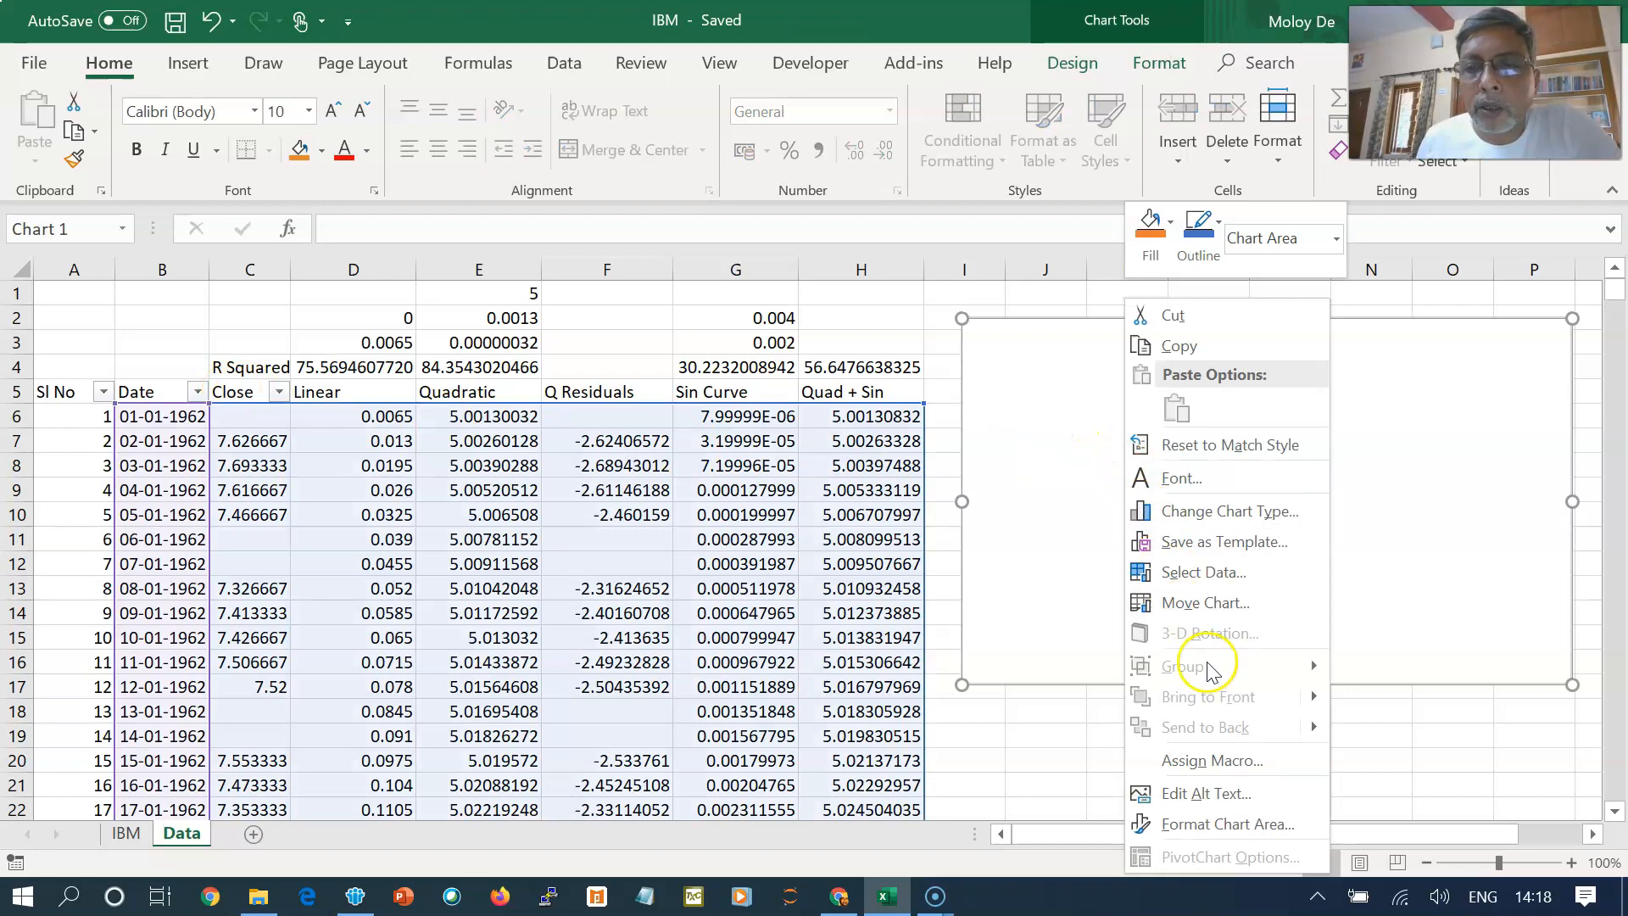
click(1200, 574)
click(743, 632)
click(1315, 783)
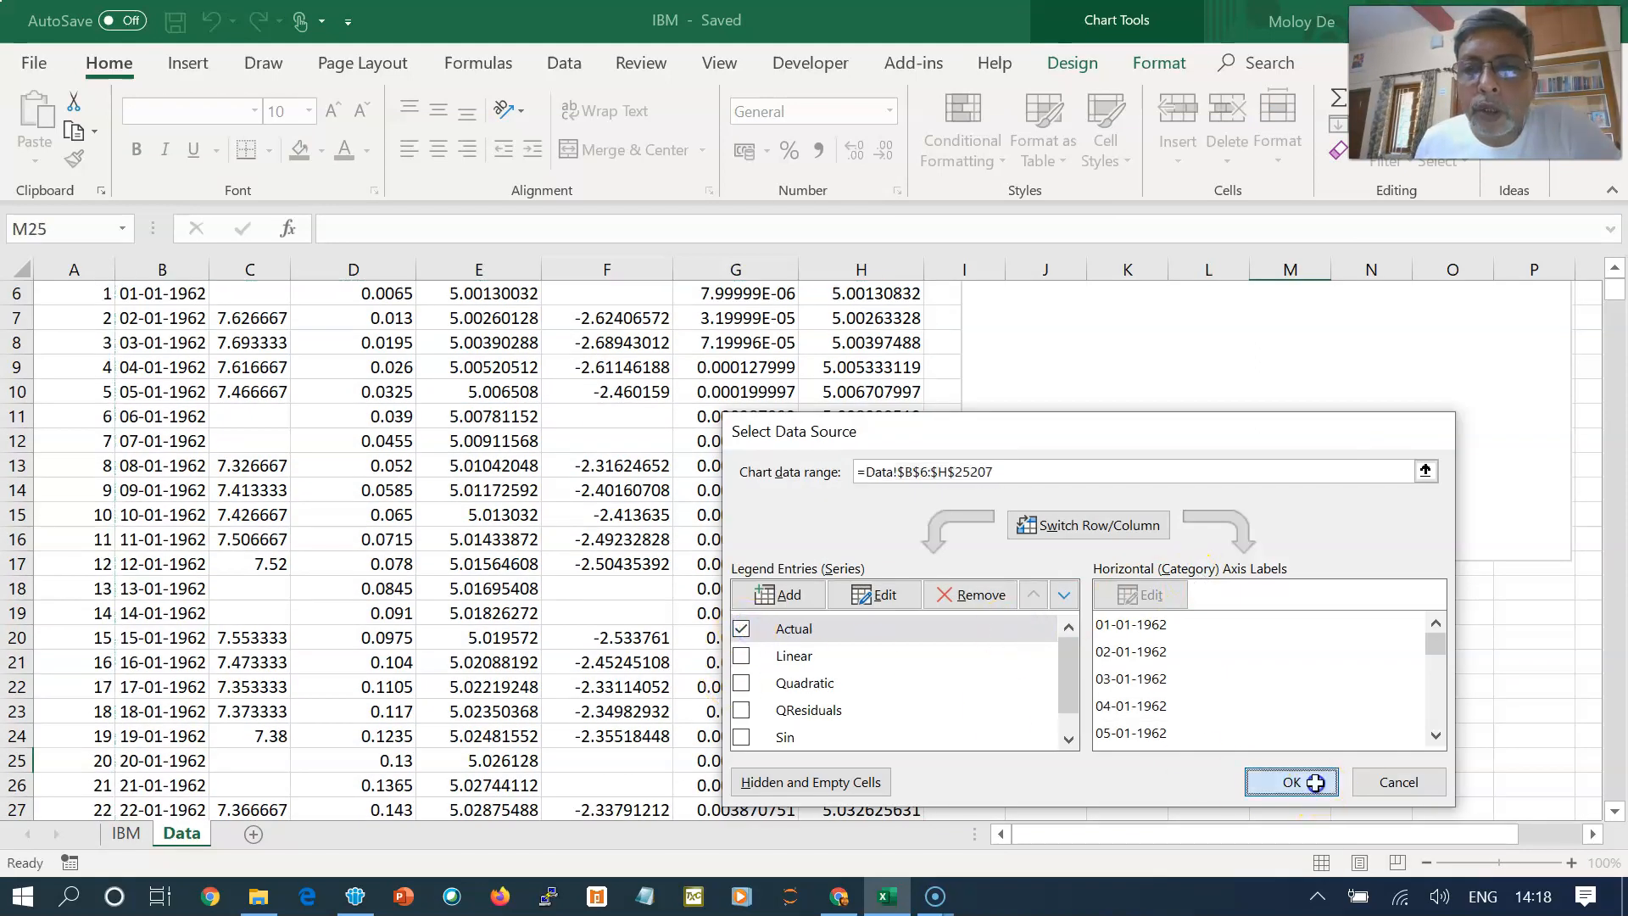
scroll(1315, 783, up, 2)
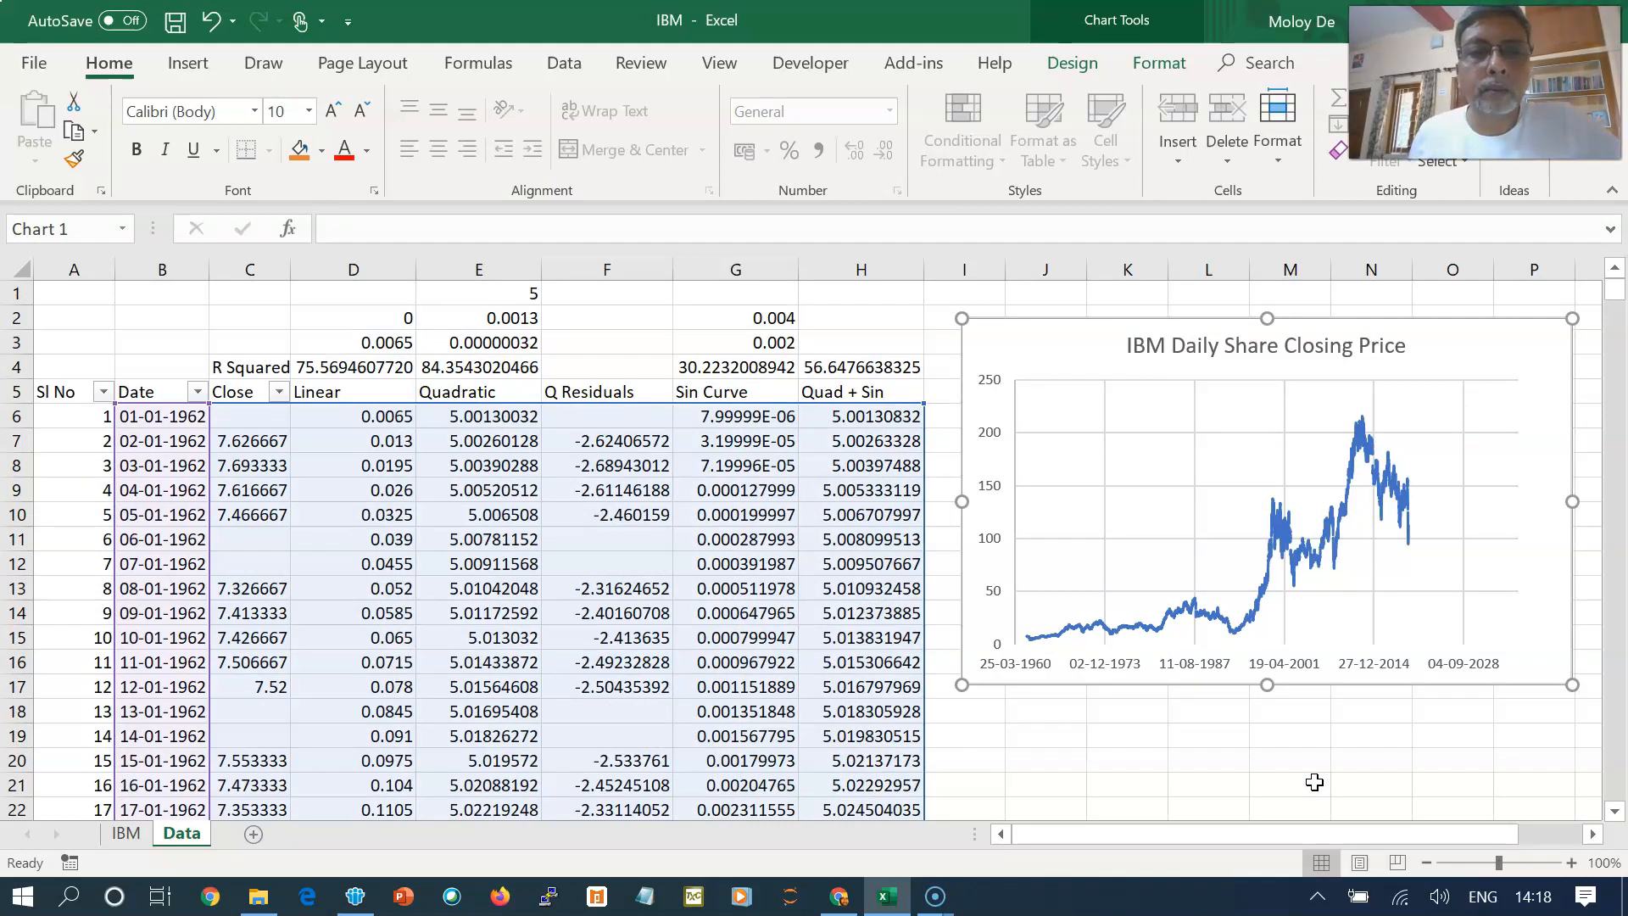
- Add a linear trendline to the Actual series and display its equation and R-squared value on the chart
right_click(1284, 538)
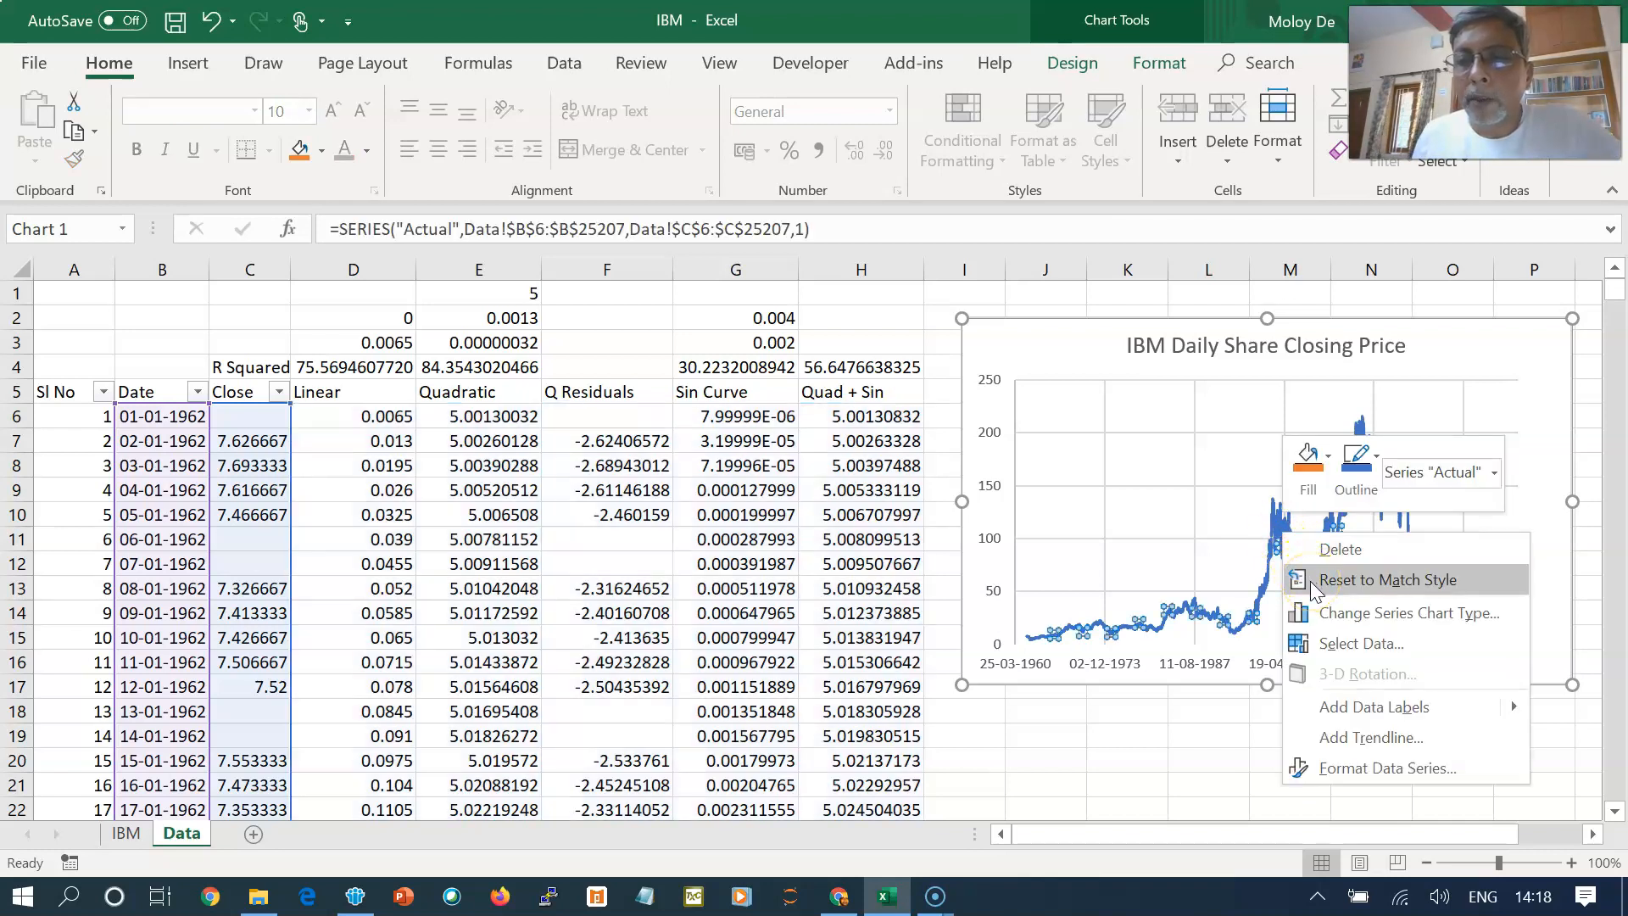
click(1355, 738)
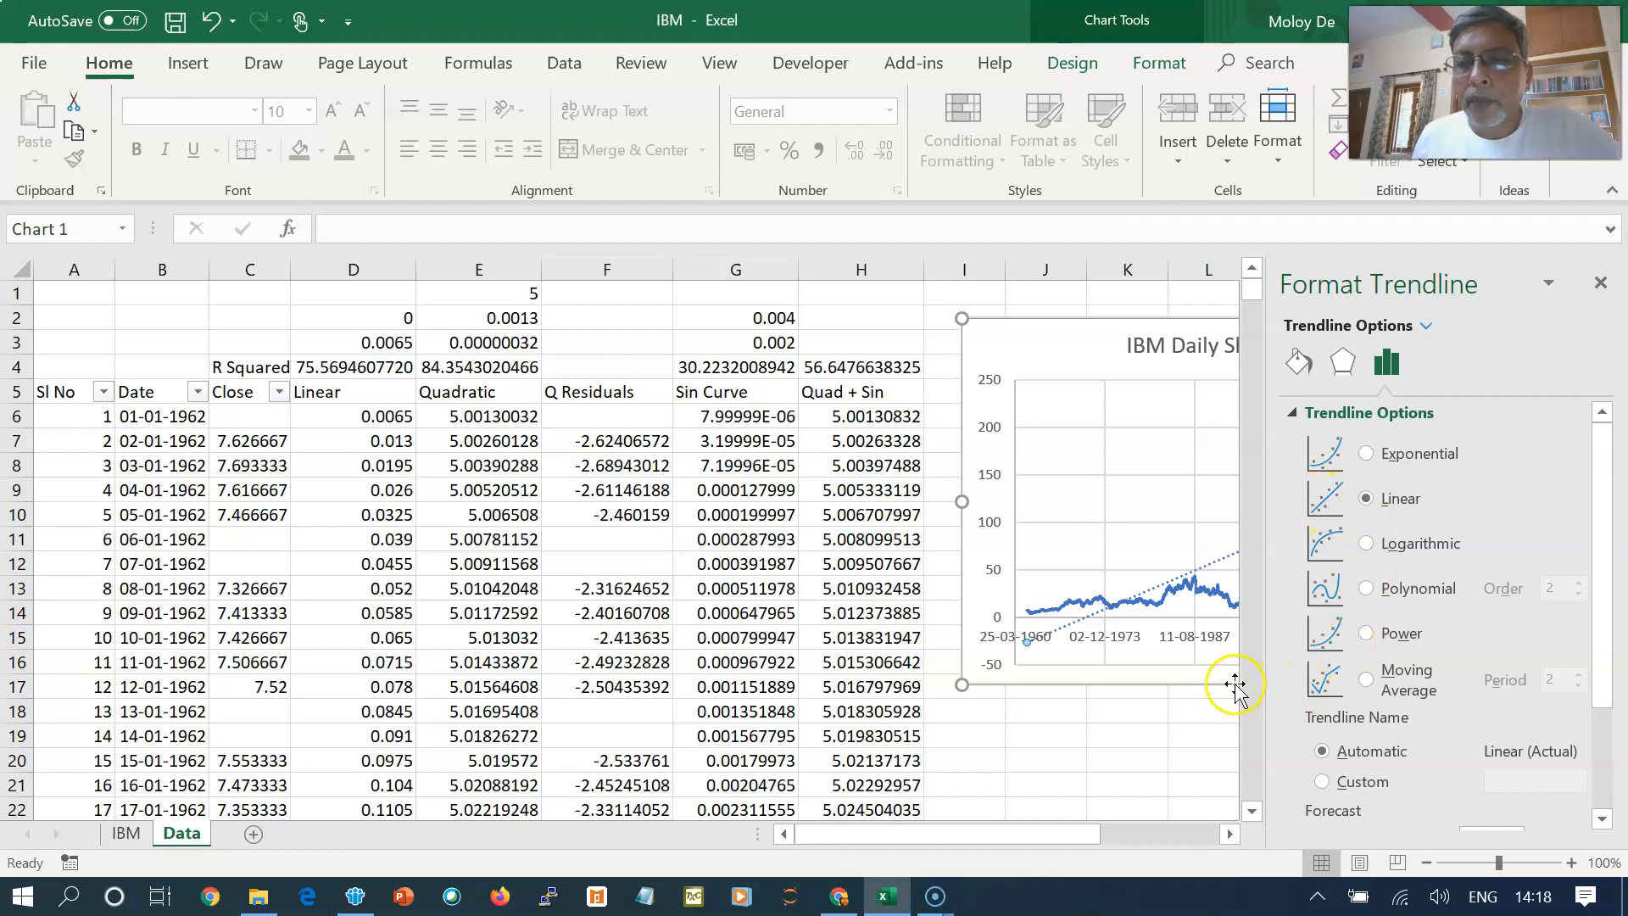
scroll(1212, 691, down, 1)
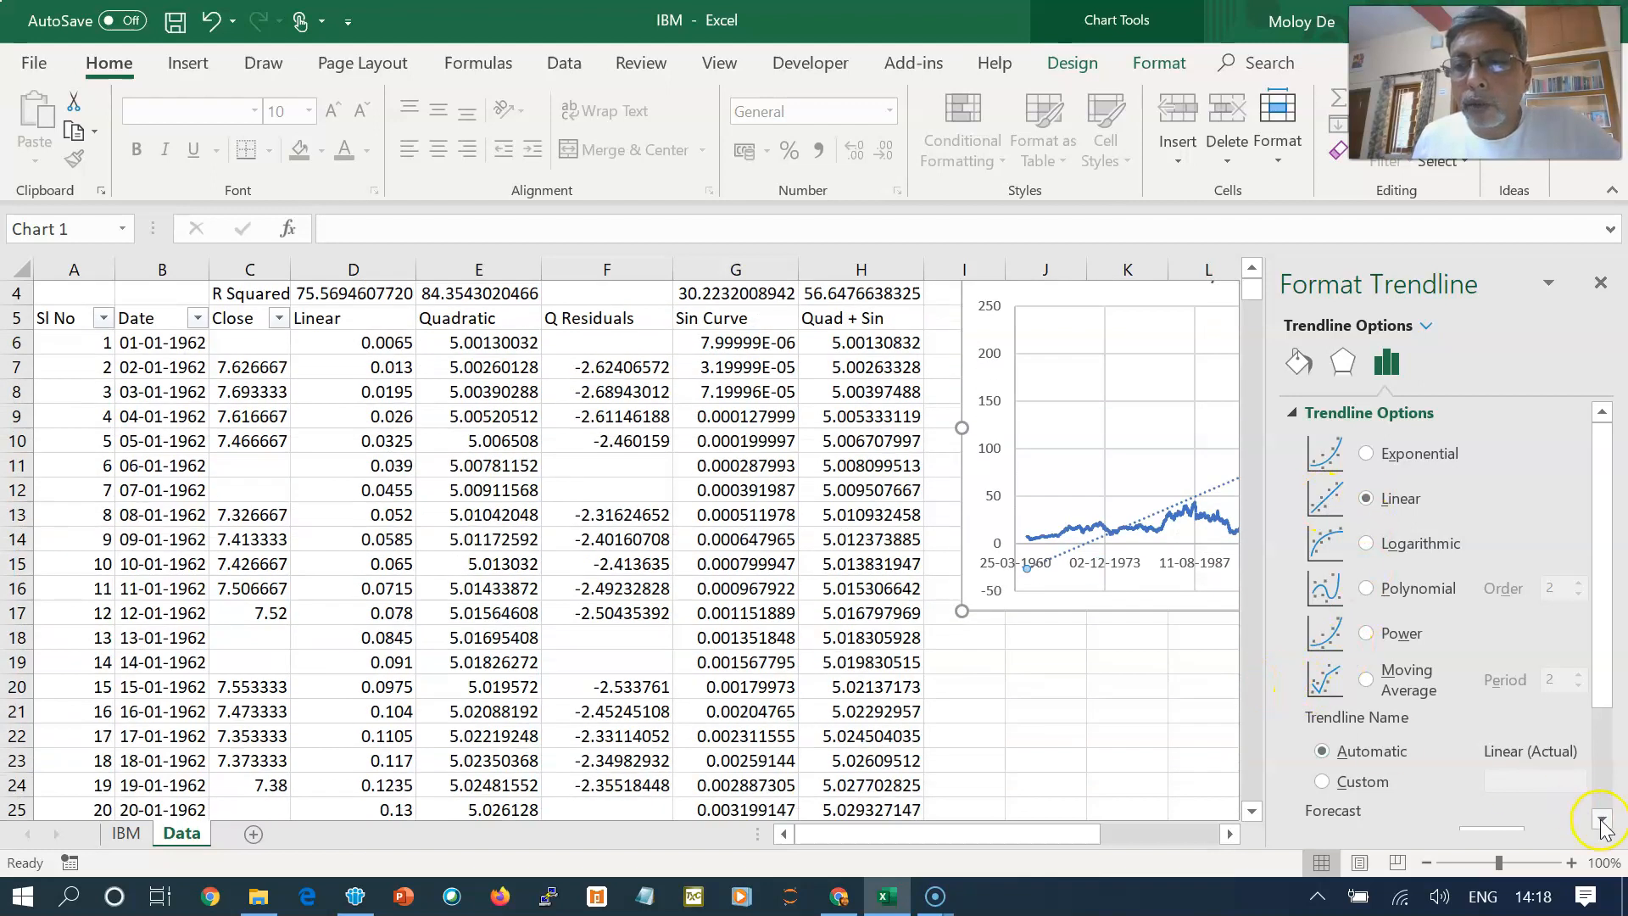
click(1602, 821)
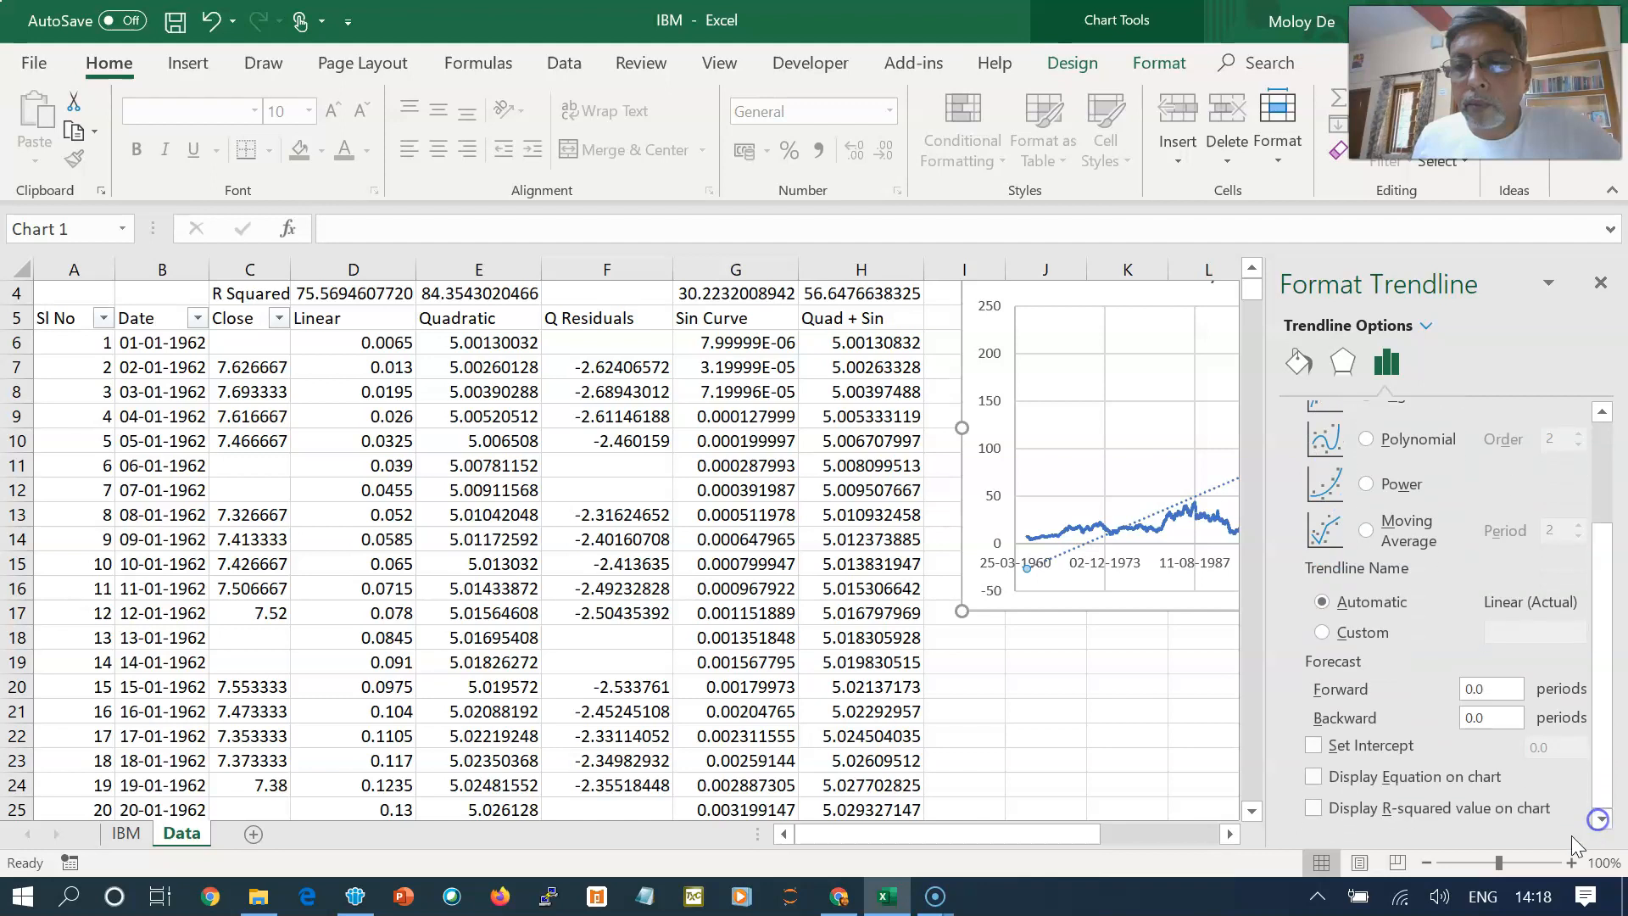
click(1313, 776)
click(1315, 810)
- Forecast the trendline forward by 300 periods and move its equation label to the empty upper-left area of the plot
drag(1505, 688, 1427, 695)
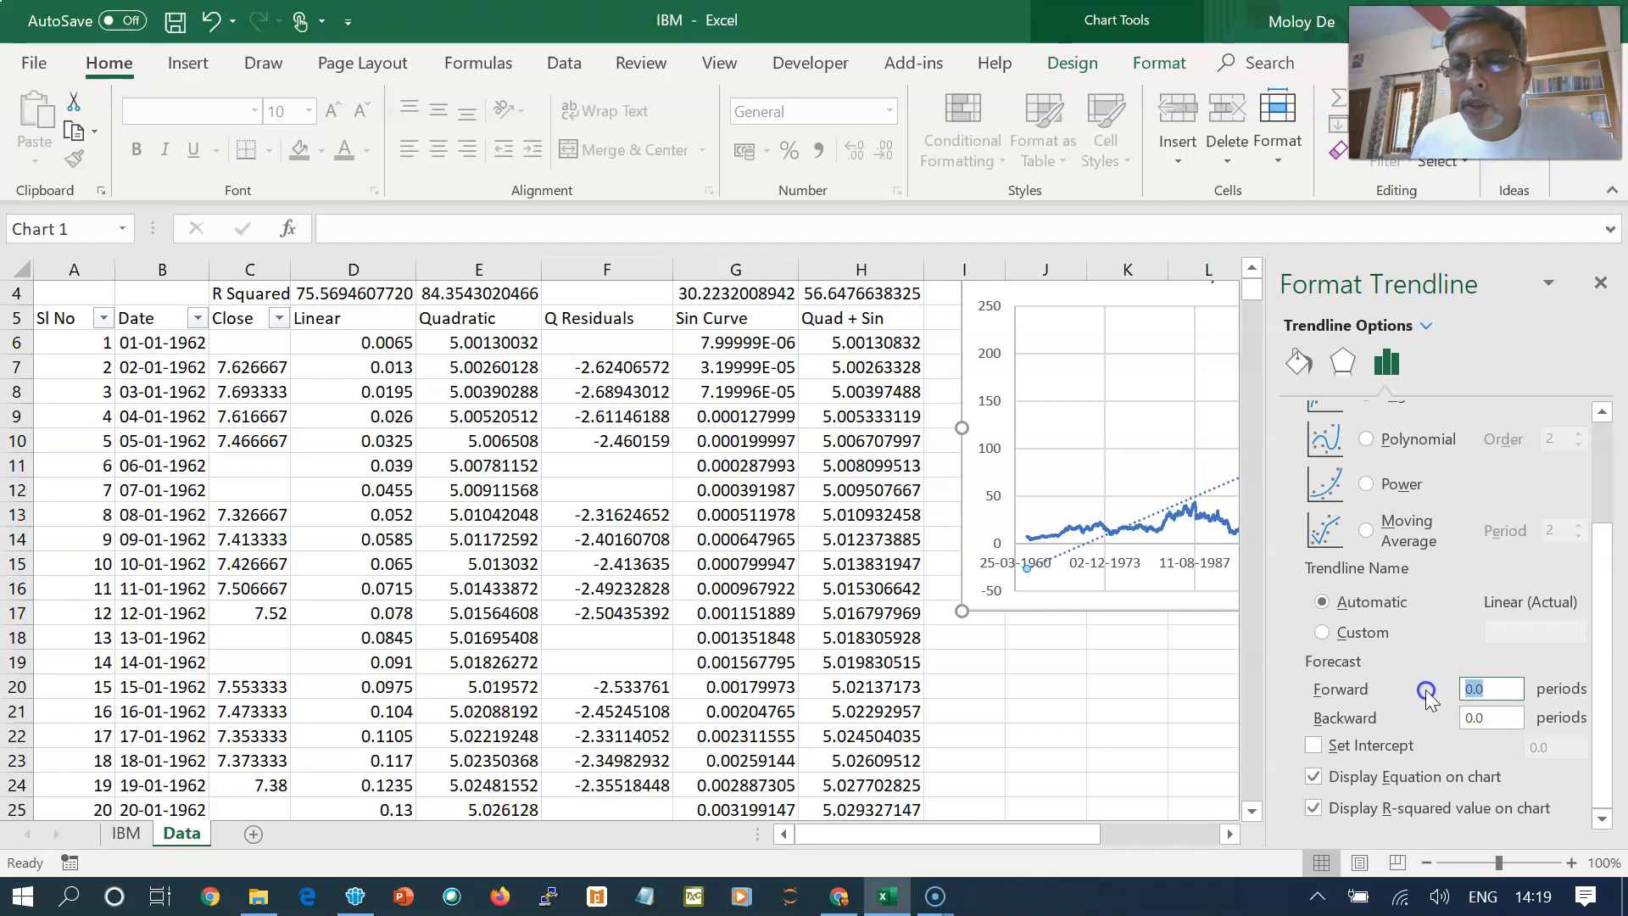
text(300)
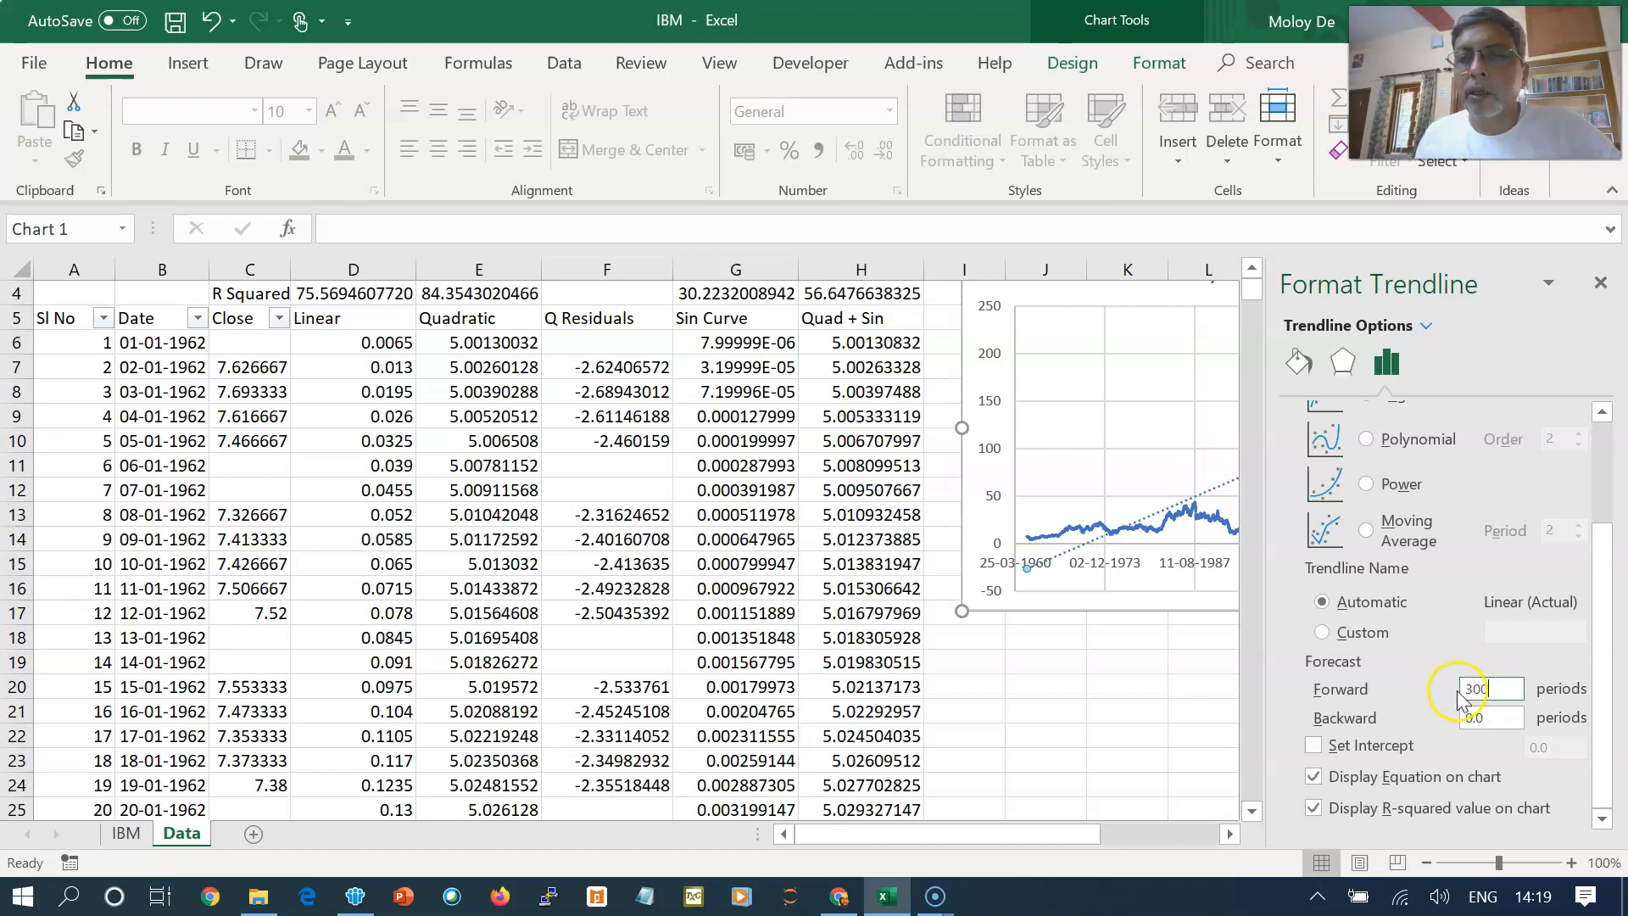
click(1601, 285)
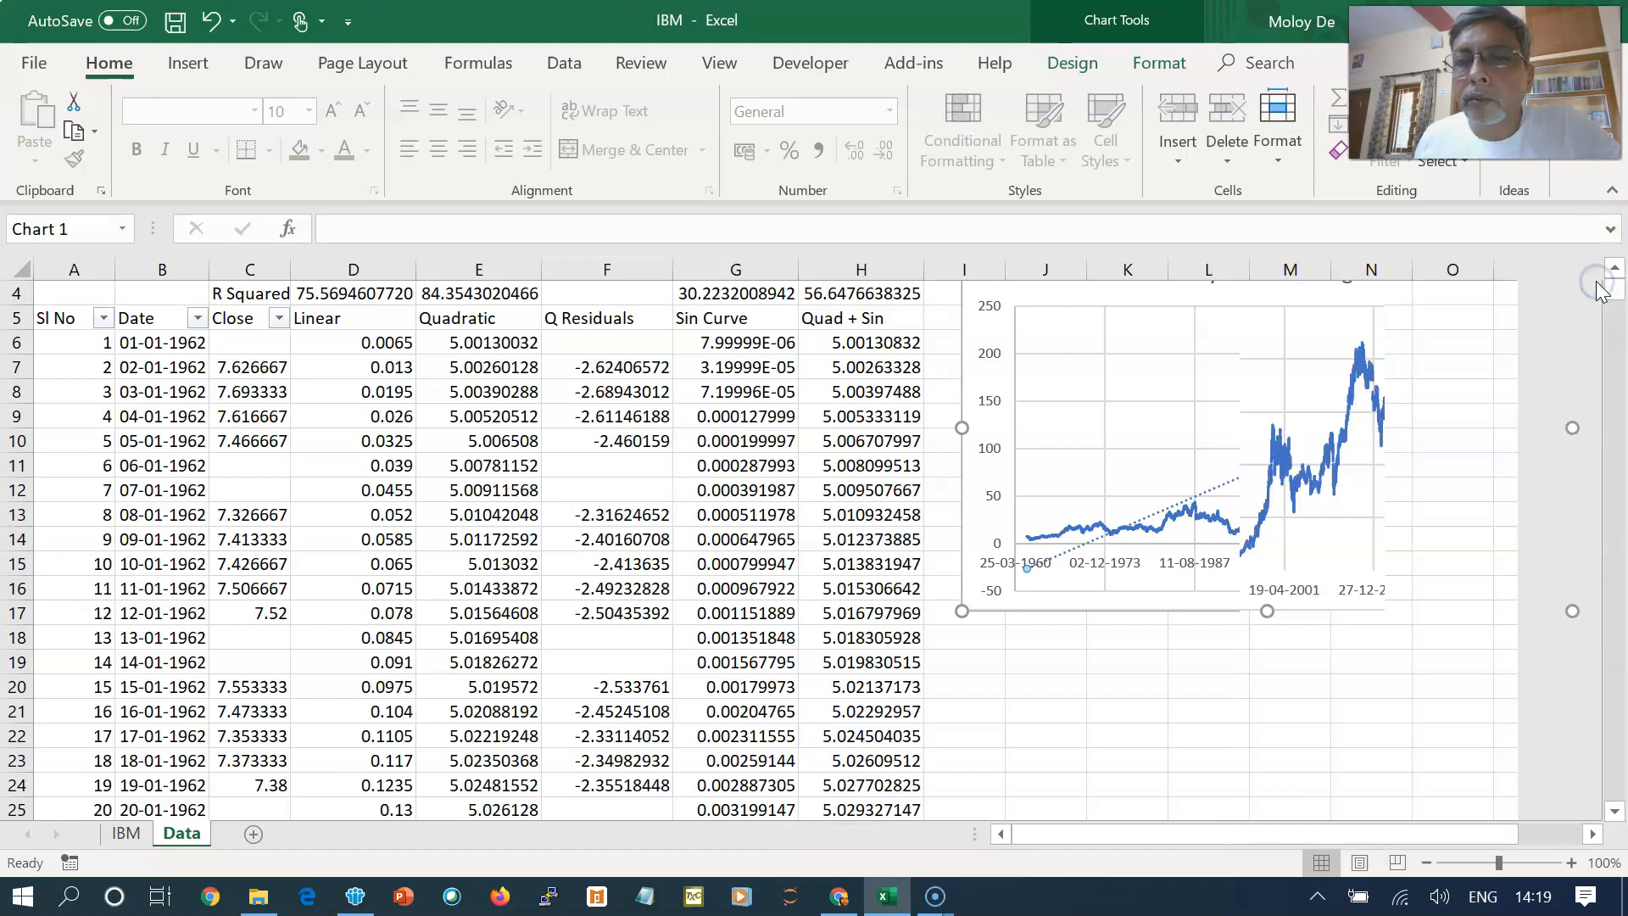
click(1411, 366)
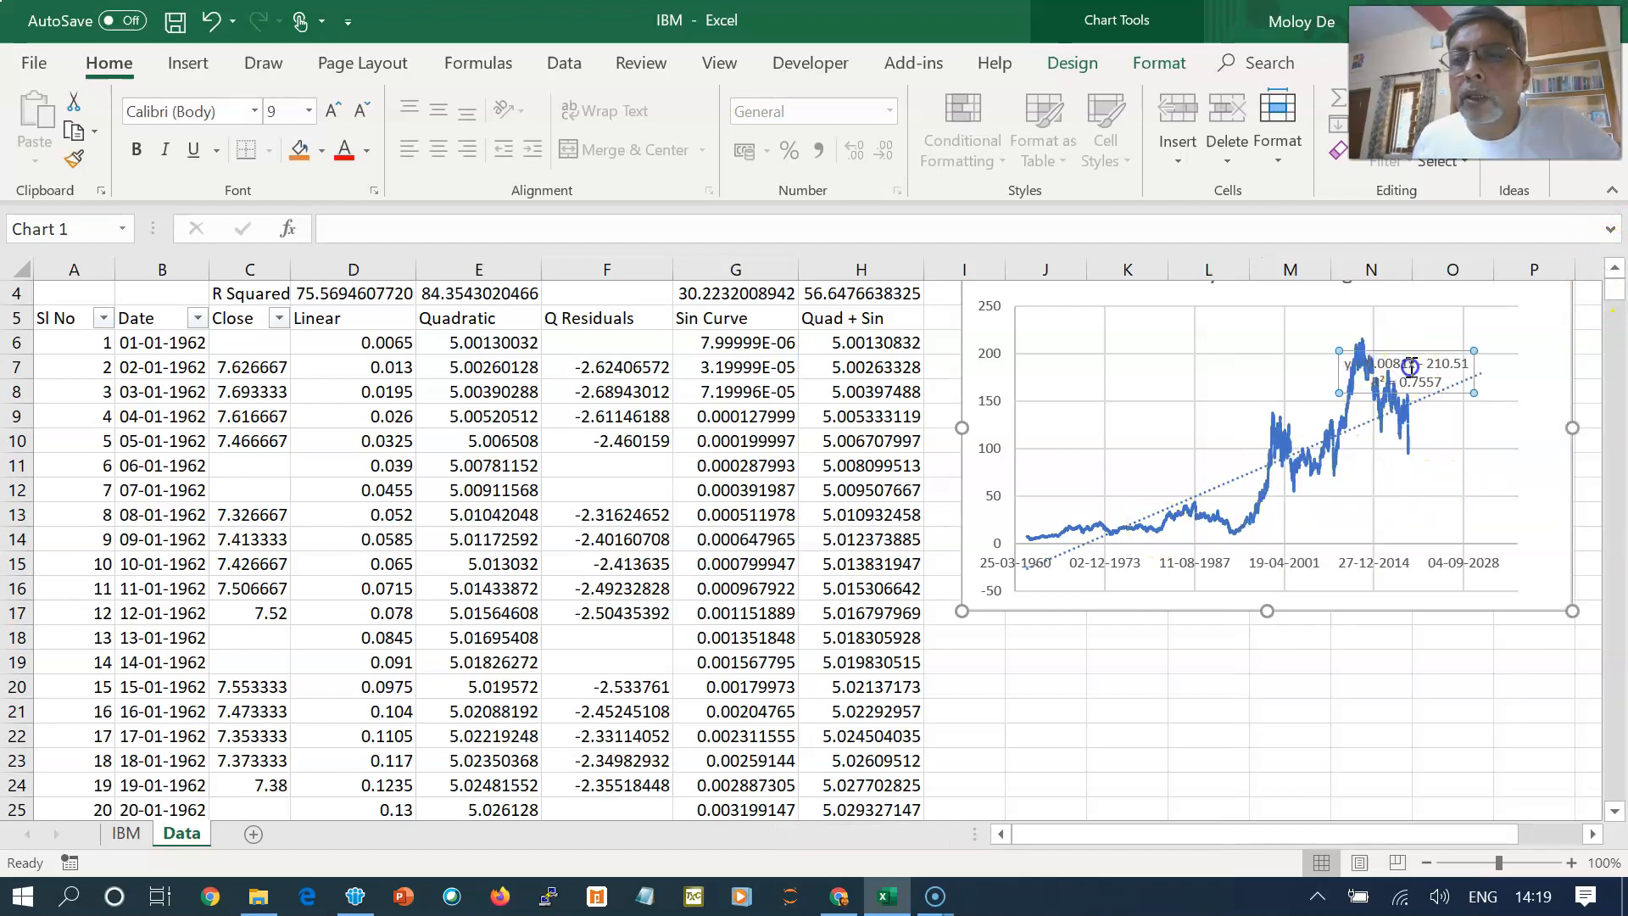
drag(1411, 351, 1096, 367)
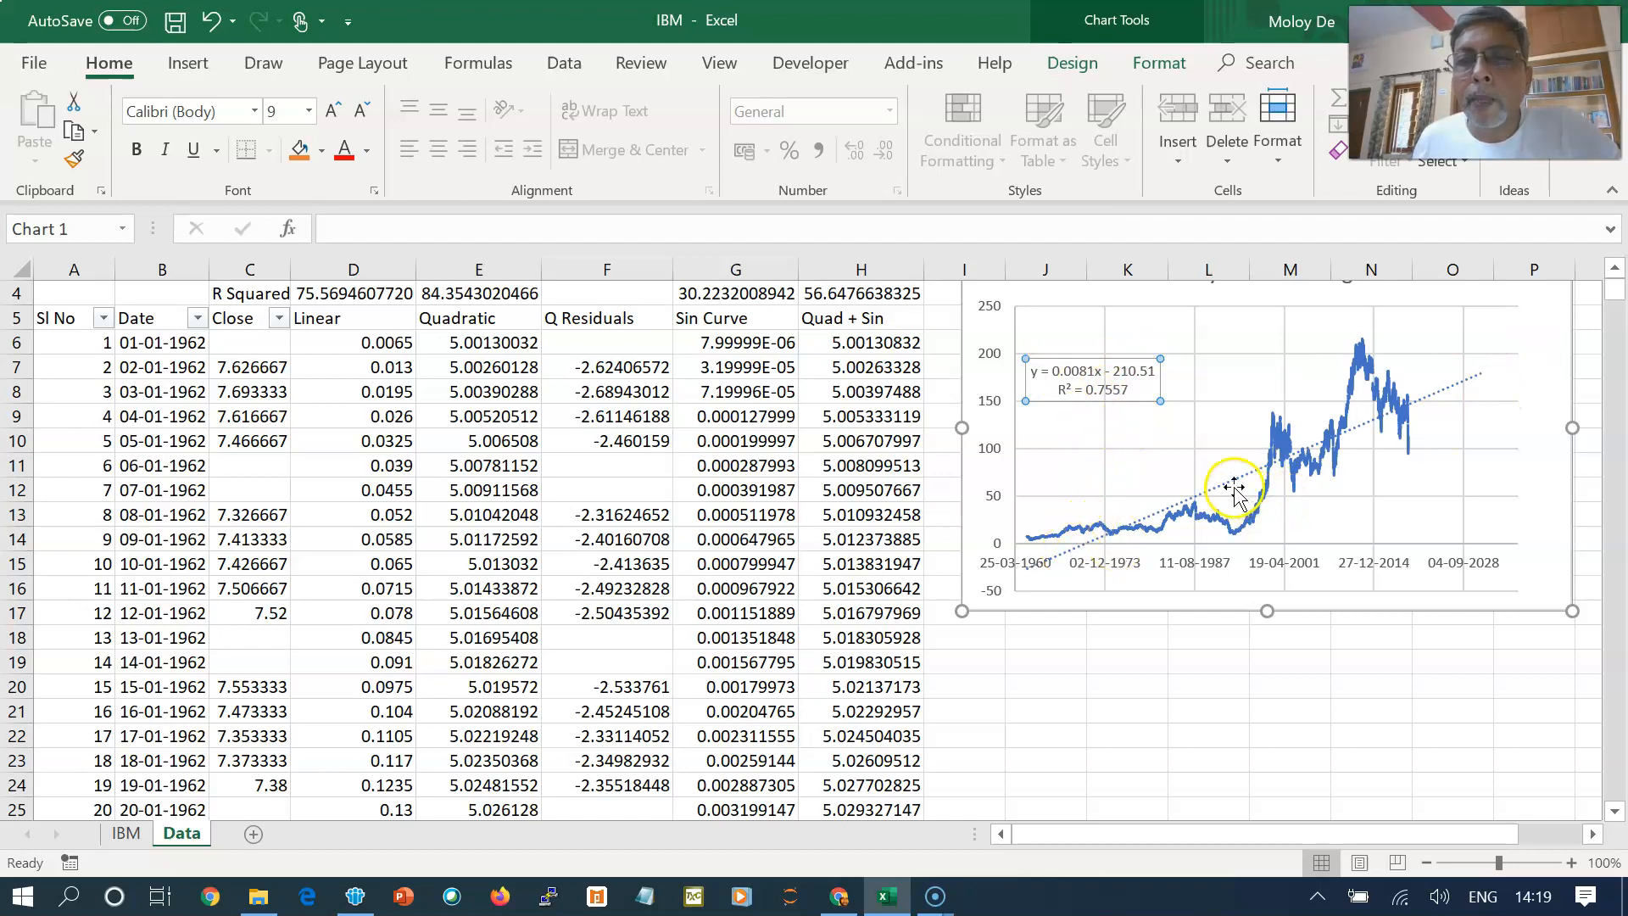
- Delete the linear trendline from the share price chart
click(1452, 386)
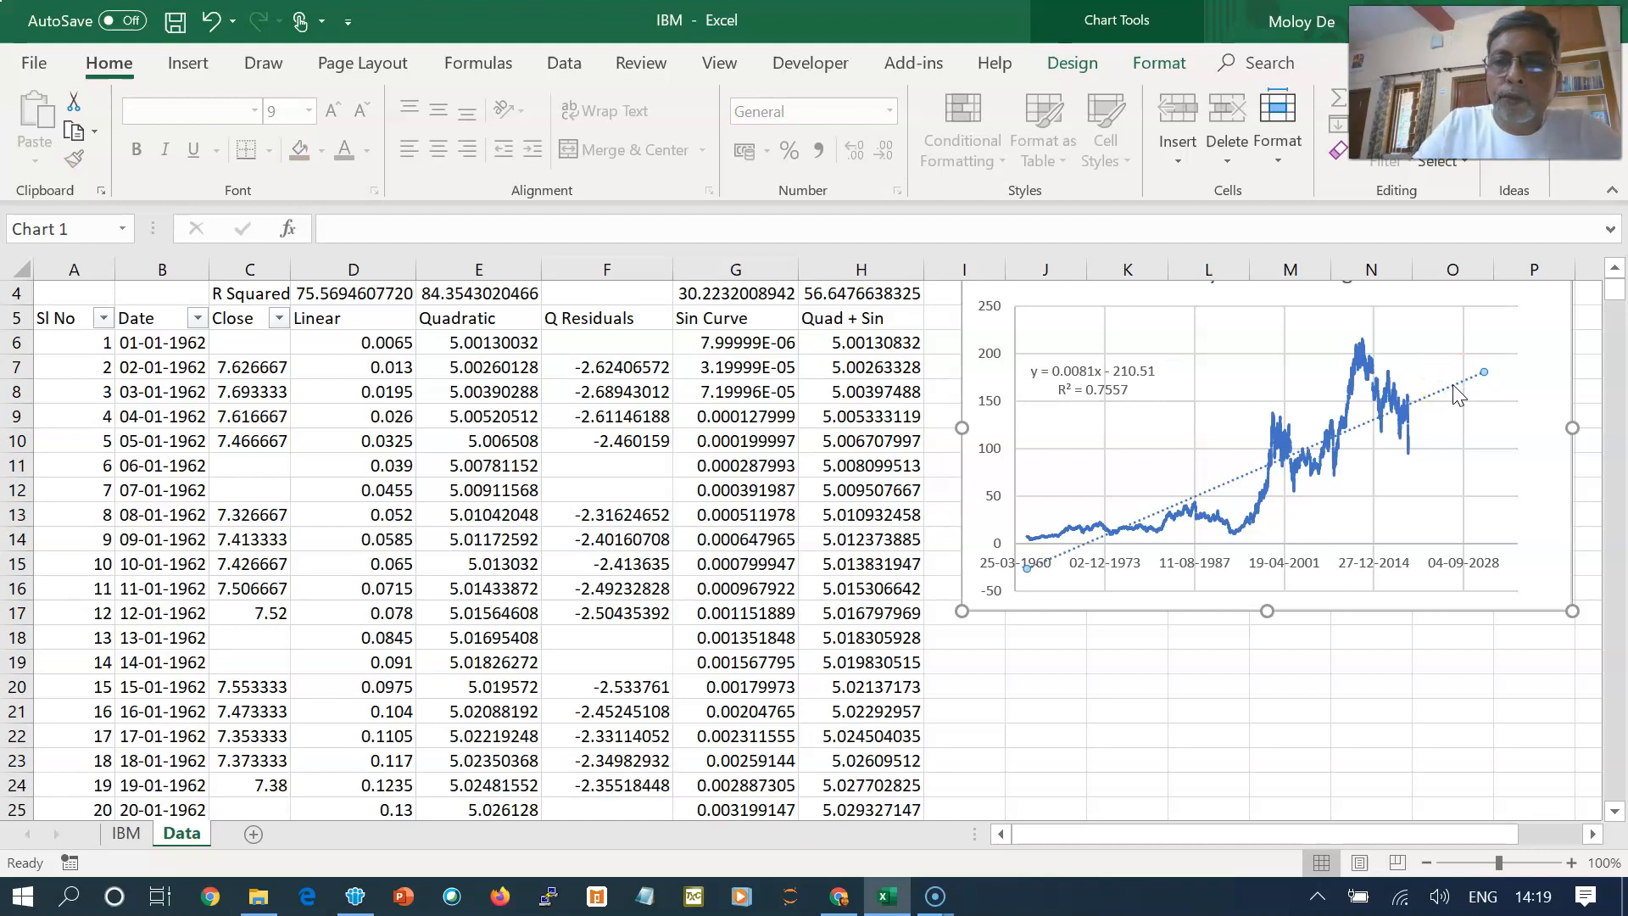
key(Delete)
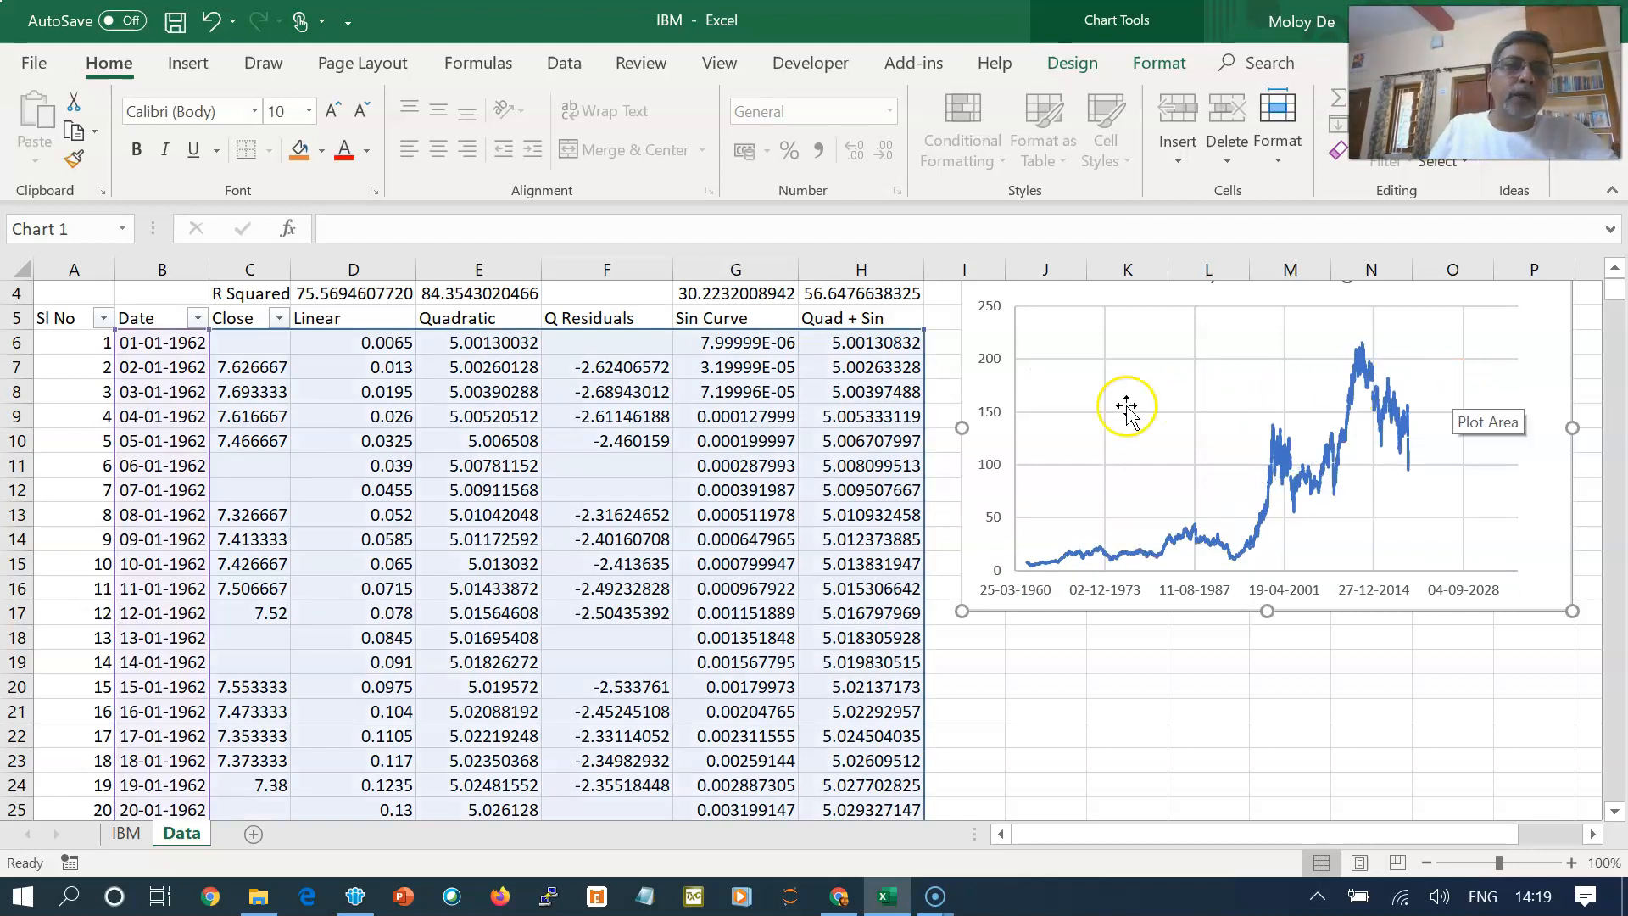
click(1077, 337)
- Examine the Linear column's formula through its last date, along with the intercept in D2 and slope in D3 that it references
click(388, 405)
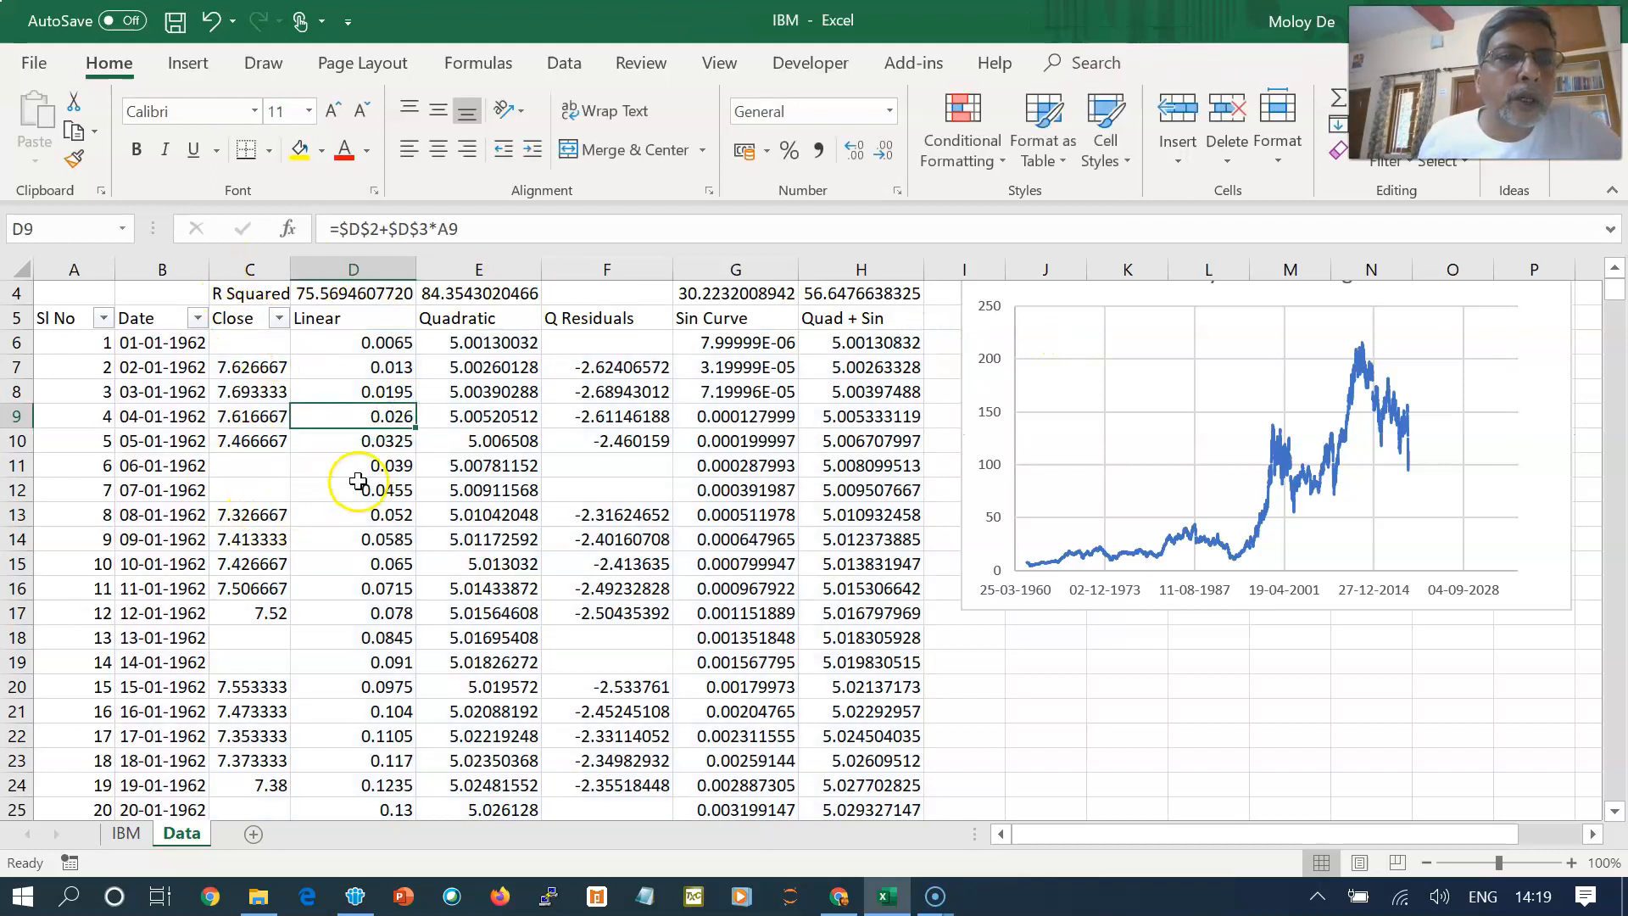
scroll(358, 481, up, 1)
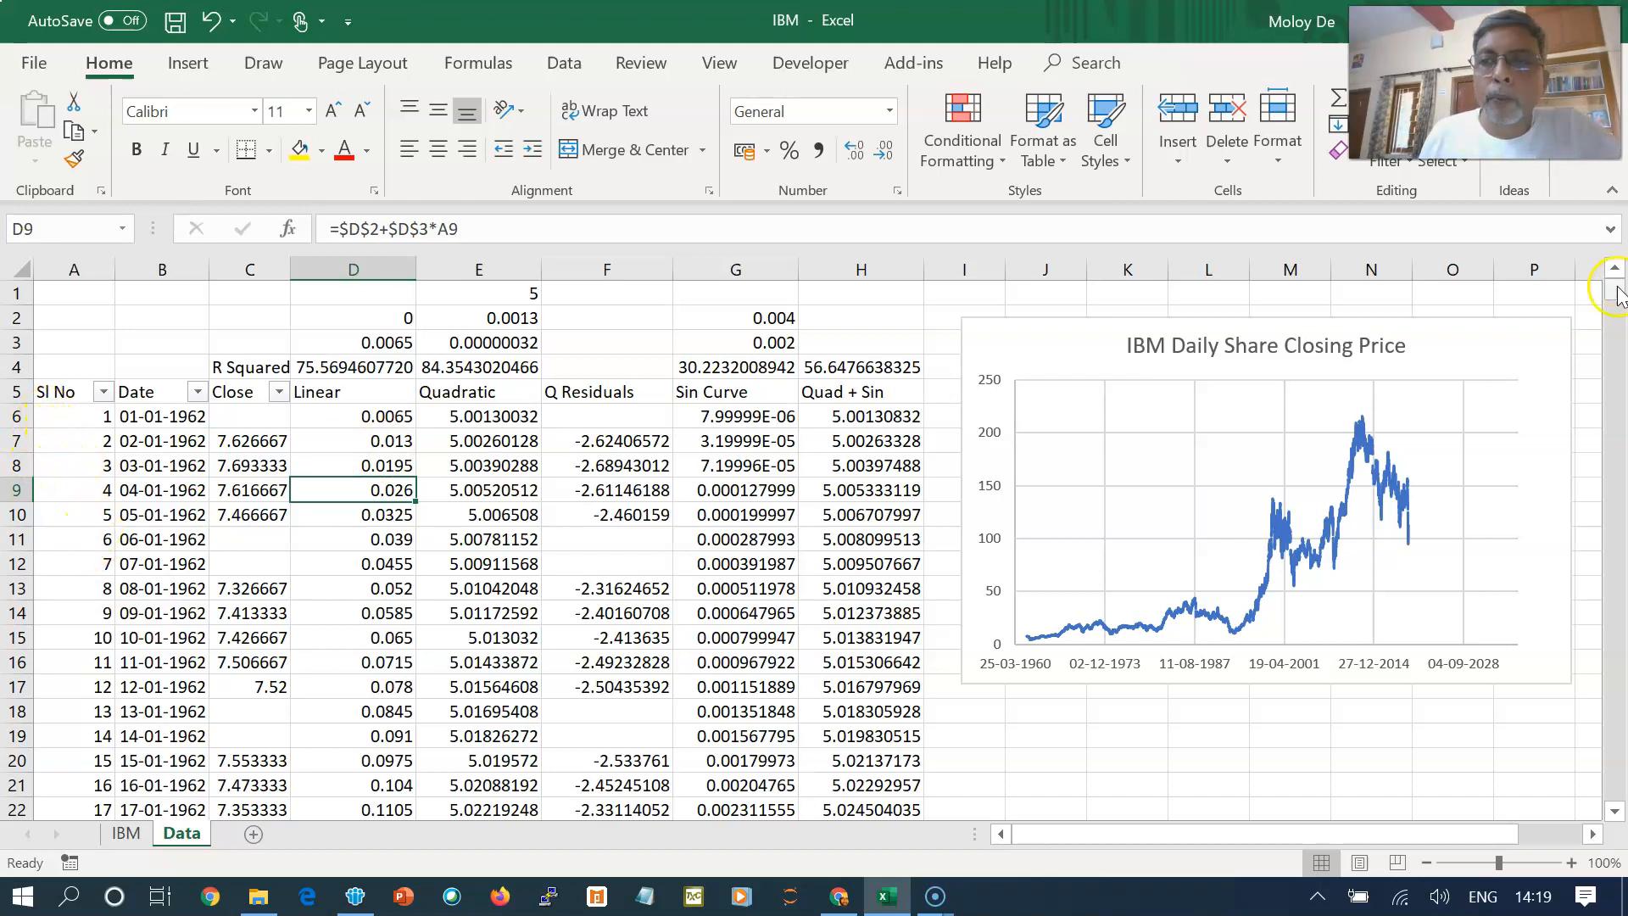
drag(1617, 293, 1617, 820)
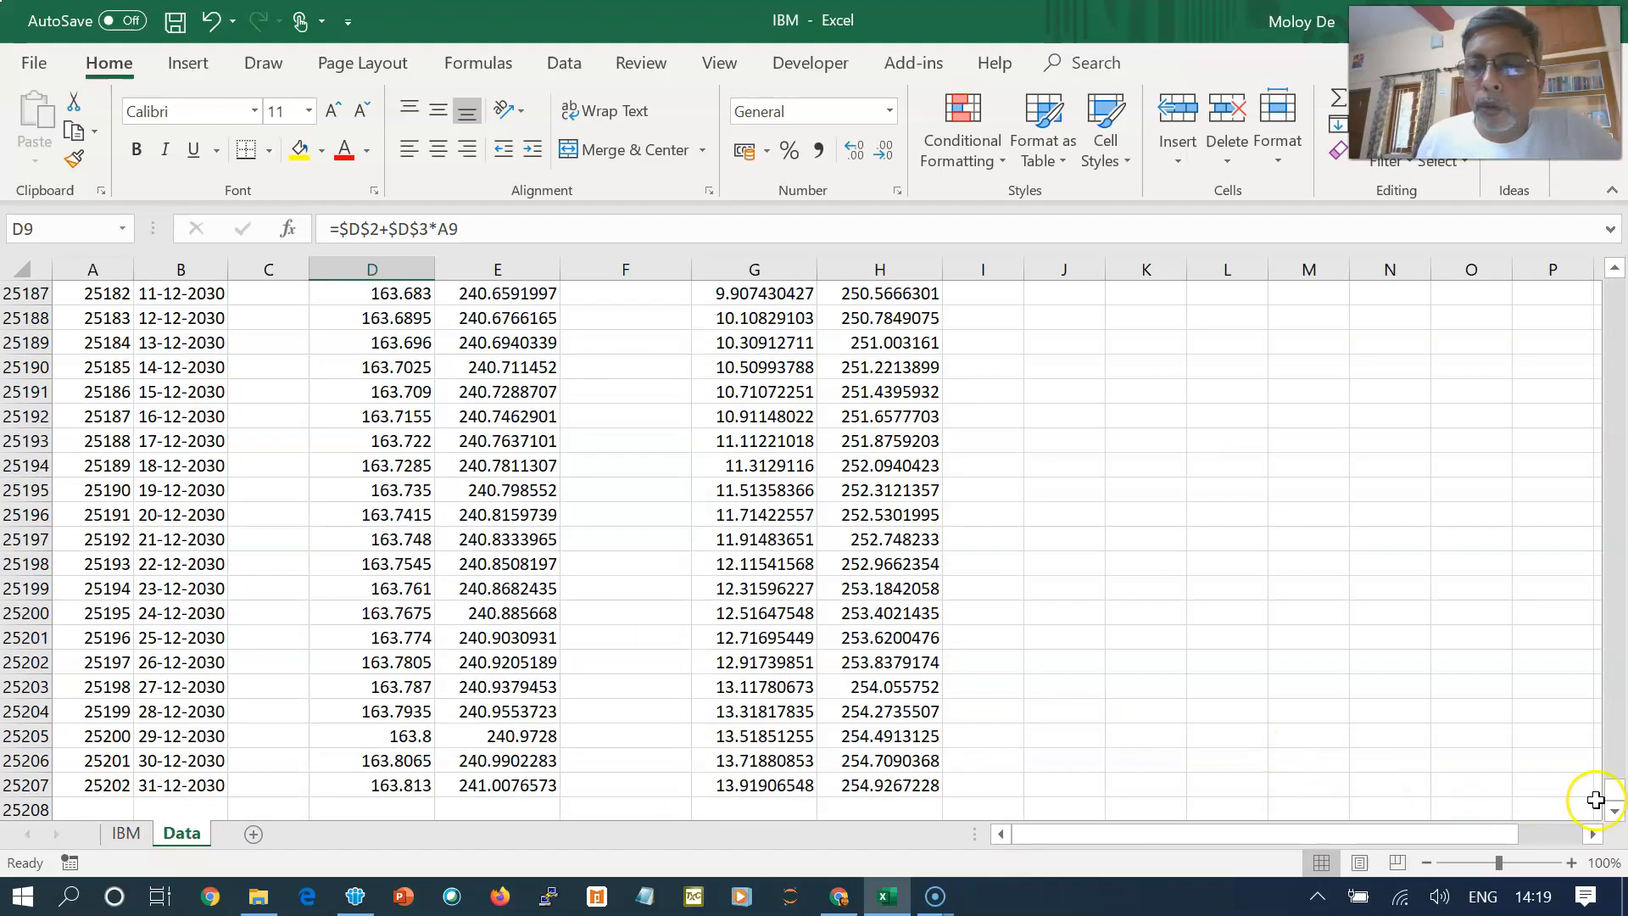
drag(1618, 797, 1614, 750)
drag(1617, 384, 1616, 293)
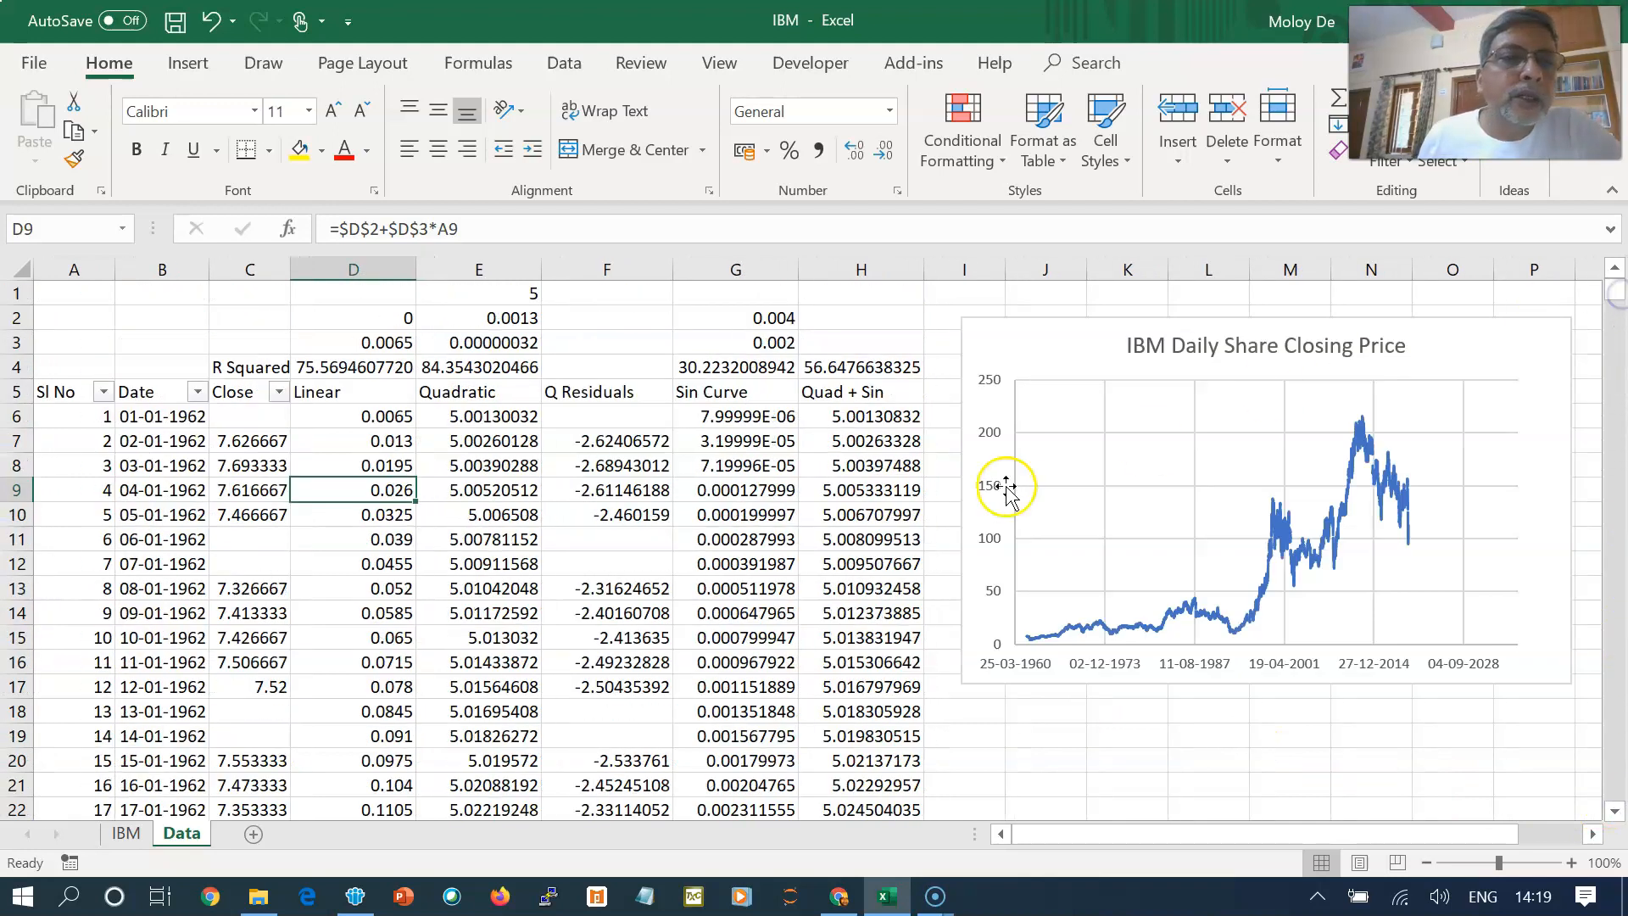
click(320, 416)
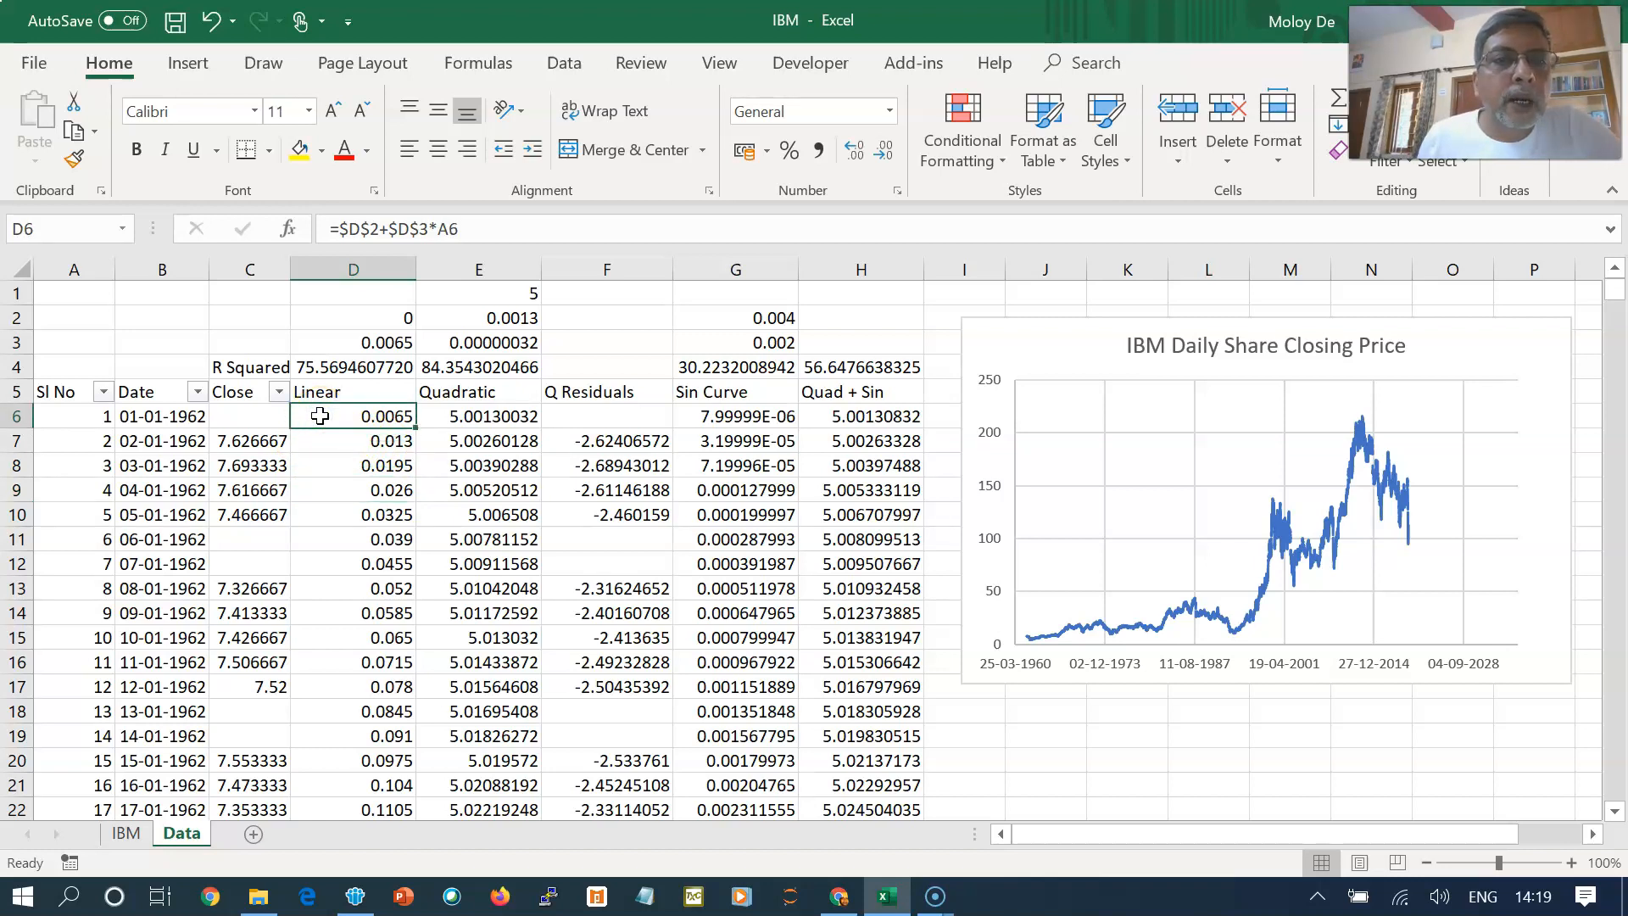
click(363, 318)
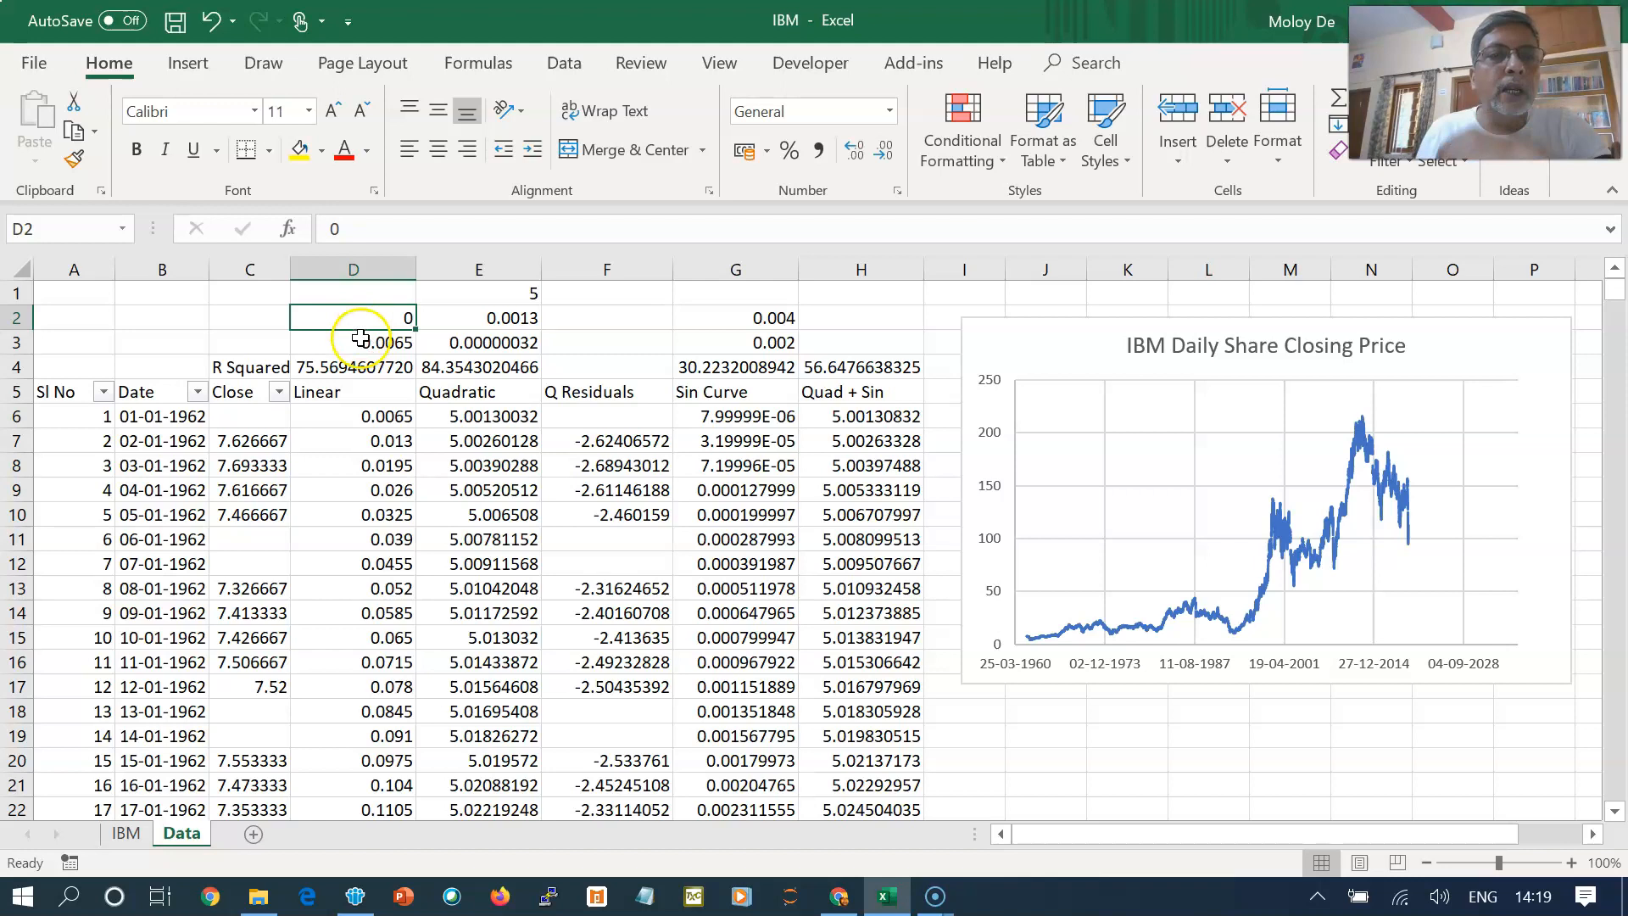
click(377, 416)
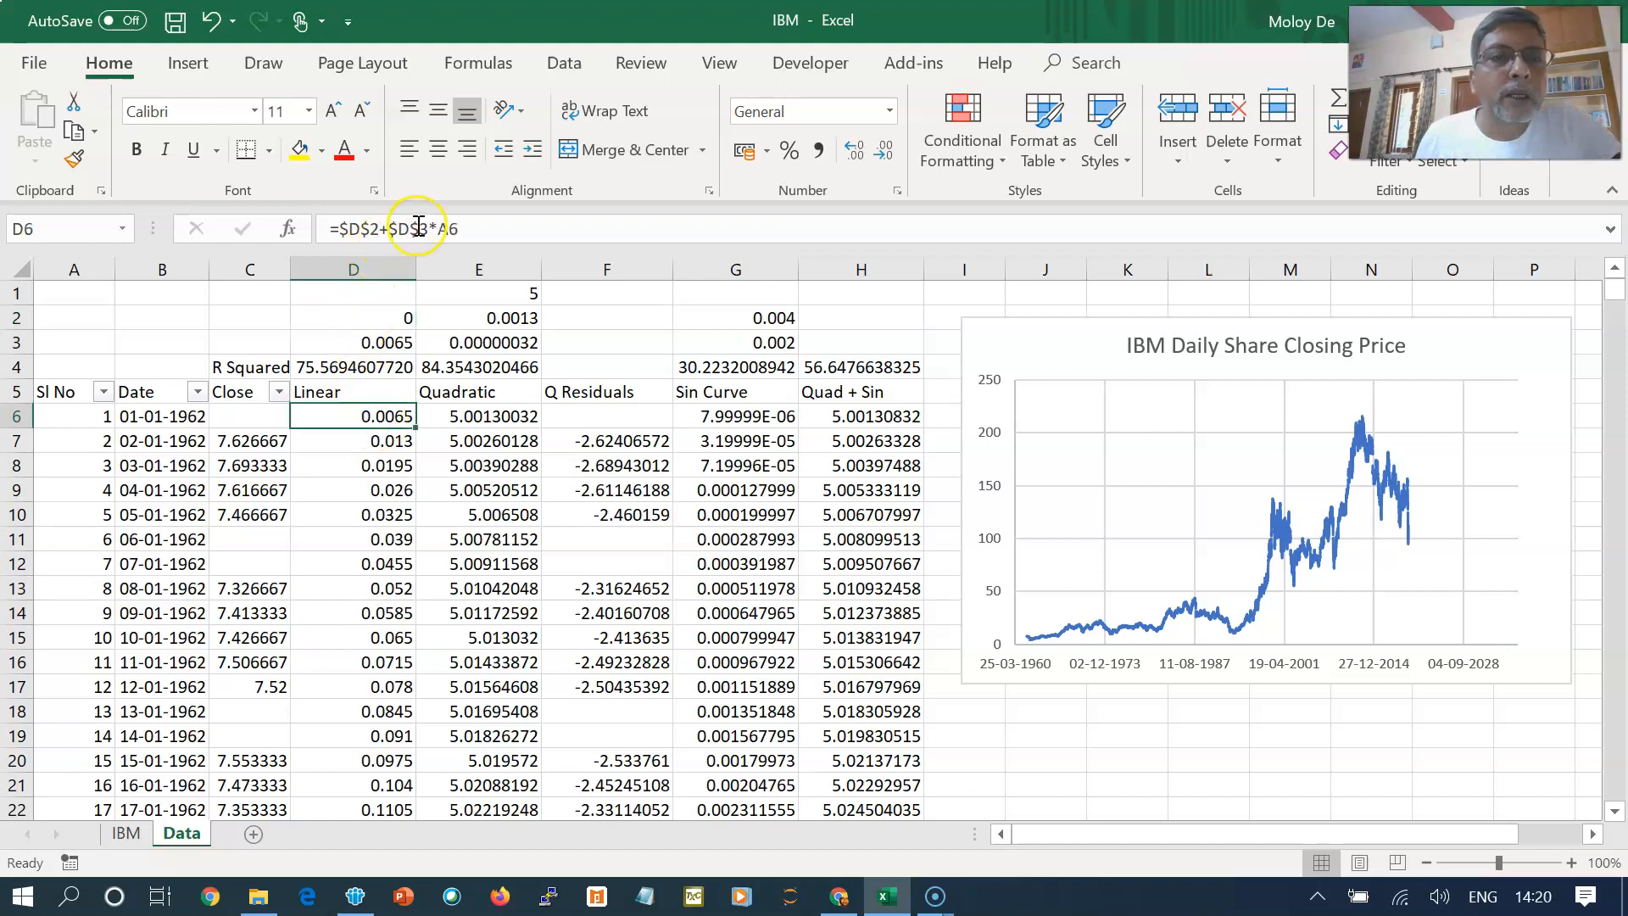
click(377, 344)
click(376, 318)
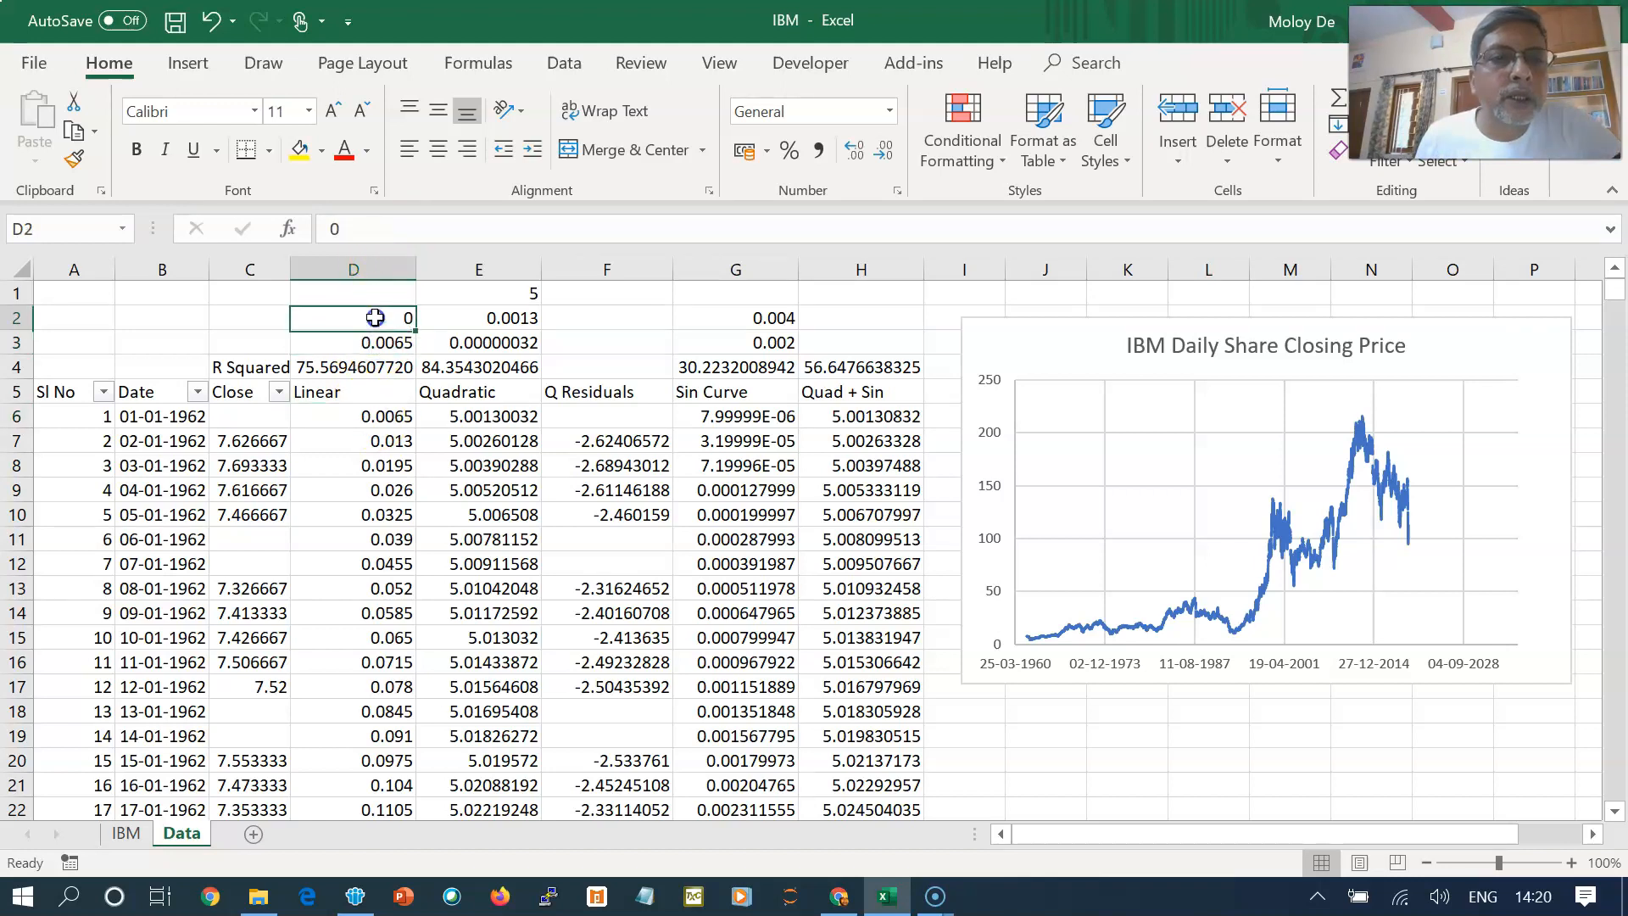
- Examine the linear model's intercept in D2, slope in D3, first Linear formula in D6 and R Squared formula in D4
click(375, 342)
click(369, 317)
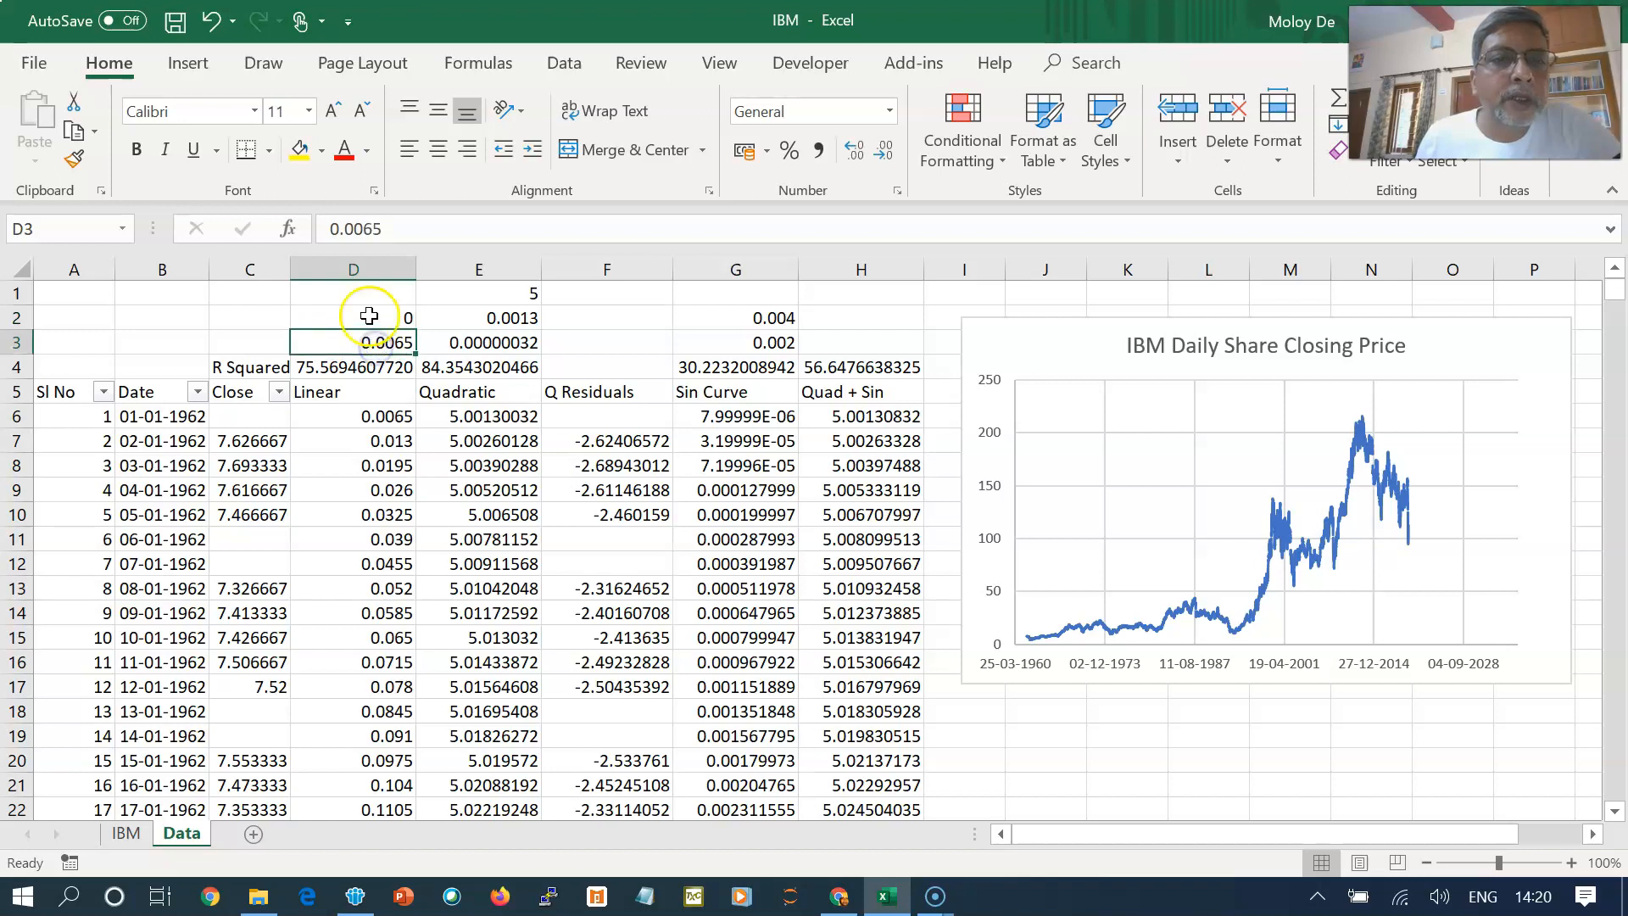
click(373, 343)
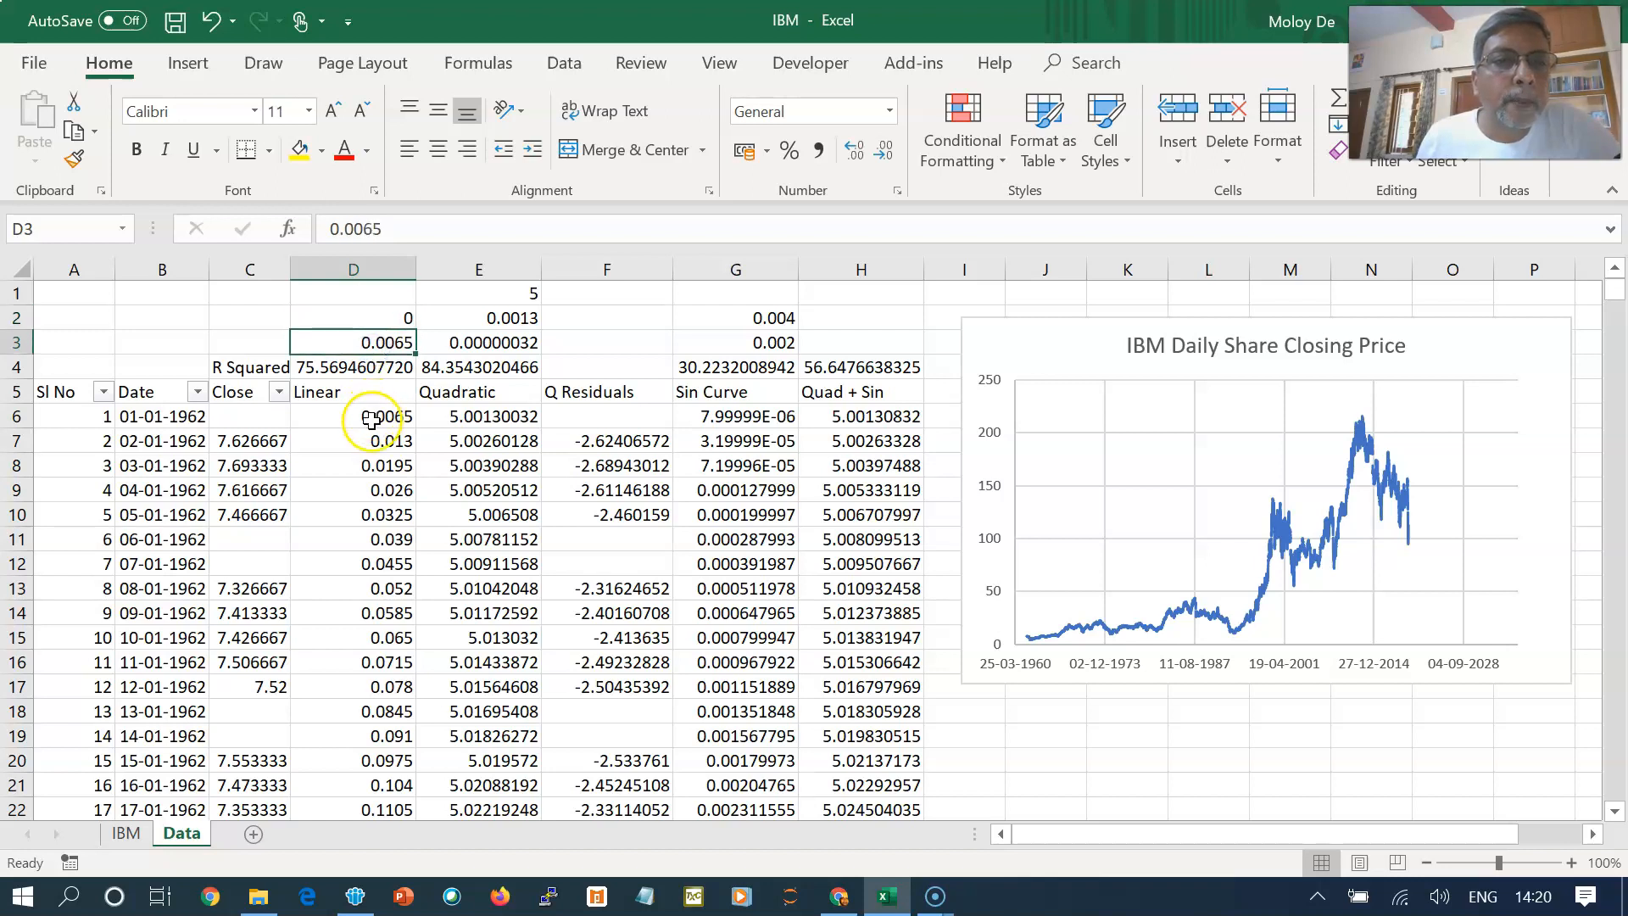
click(382, 415)
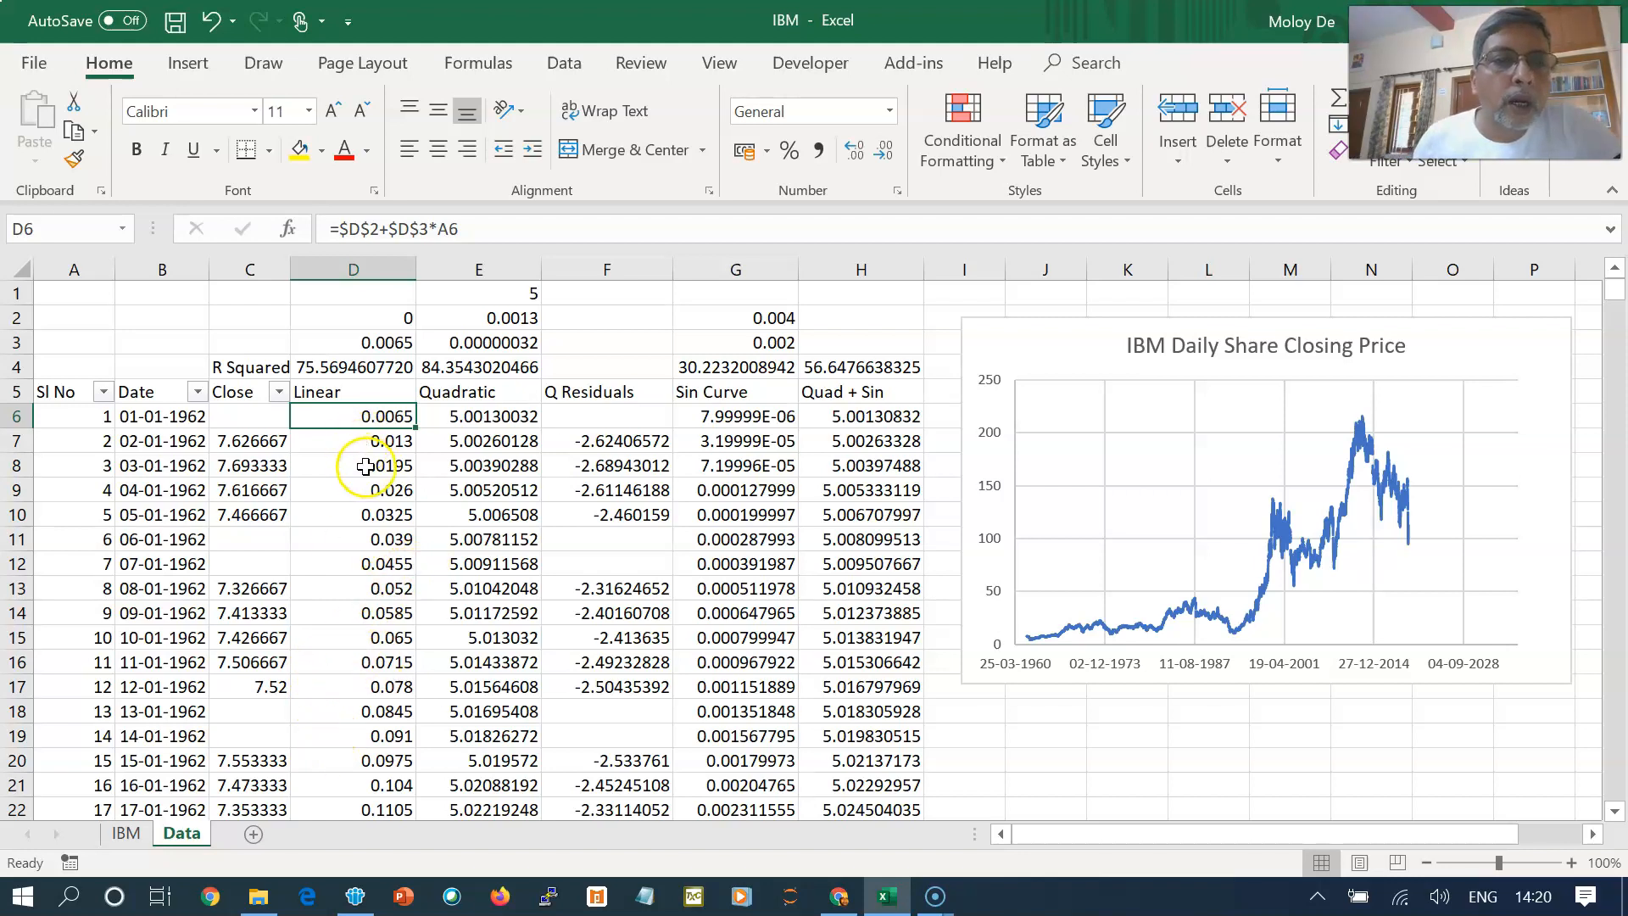
click(330, 367)
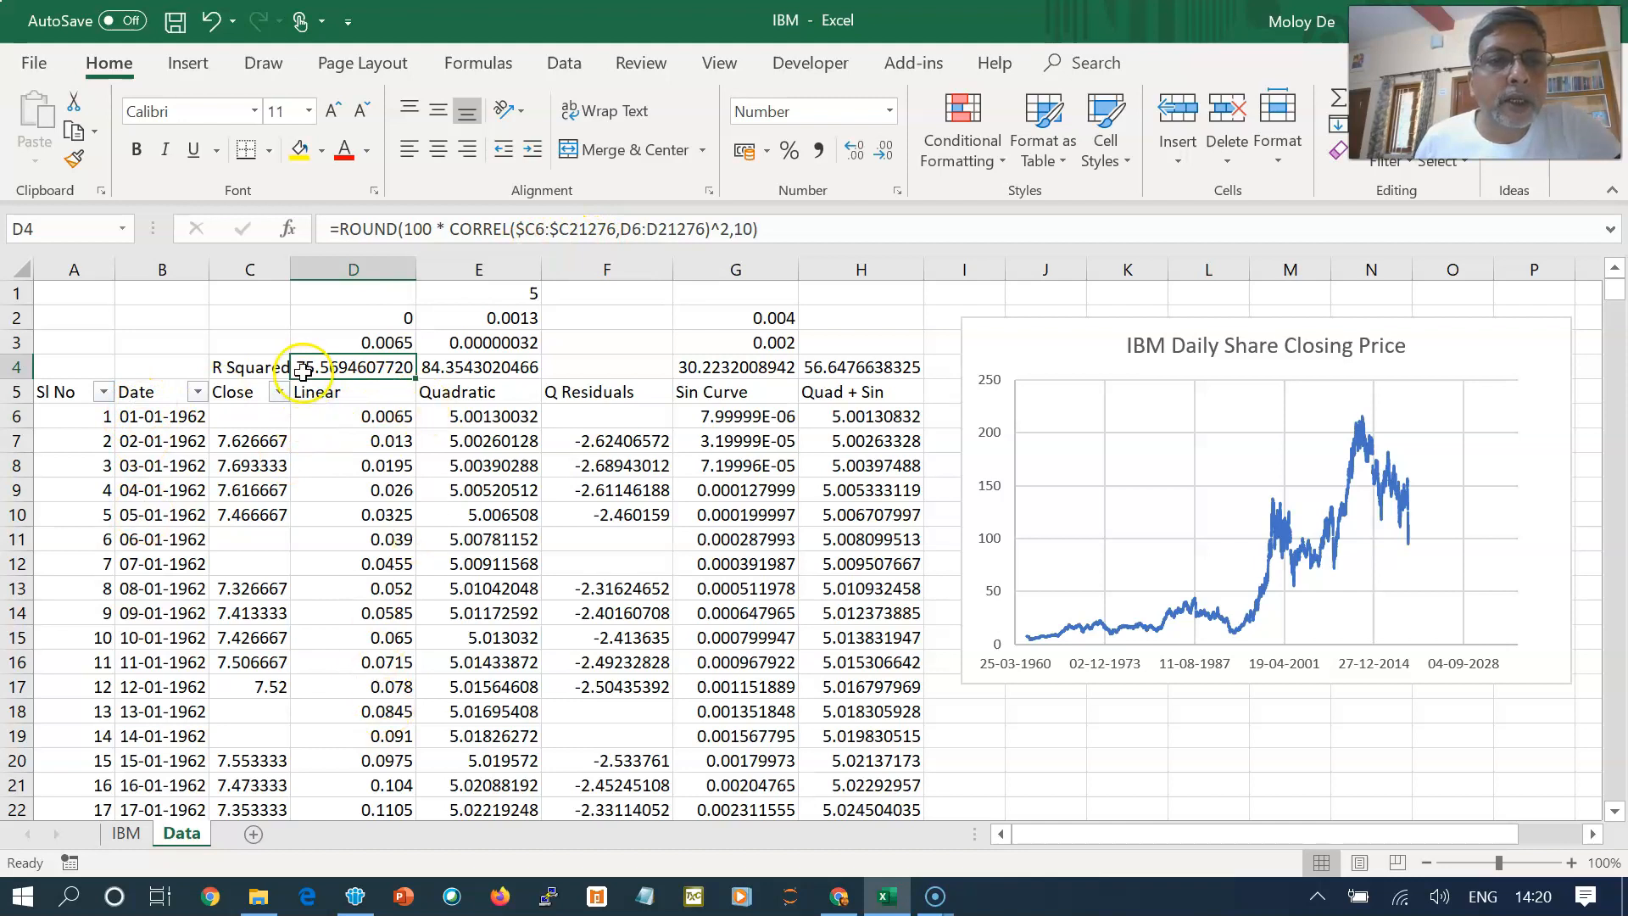
click(321, 487)
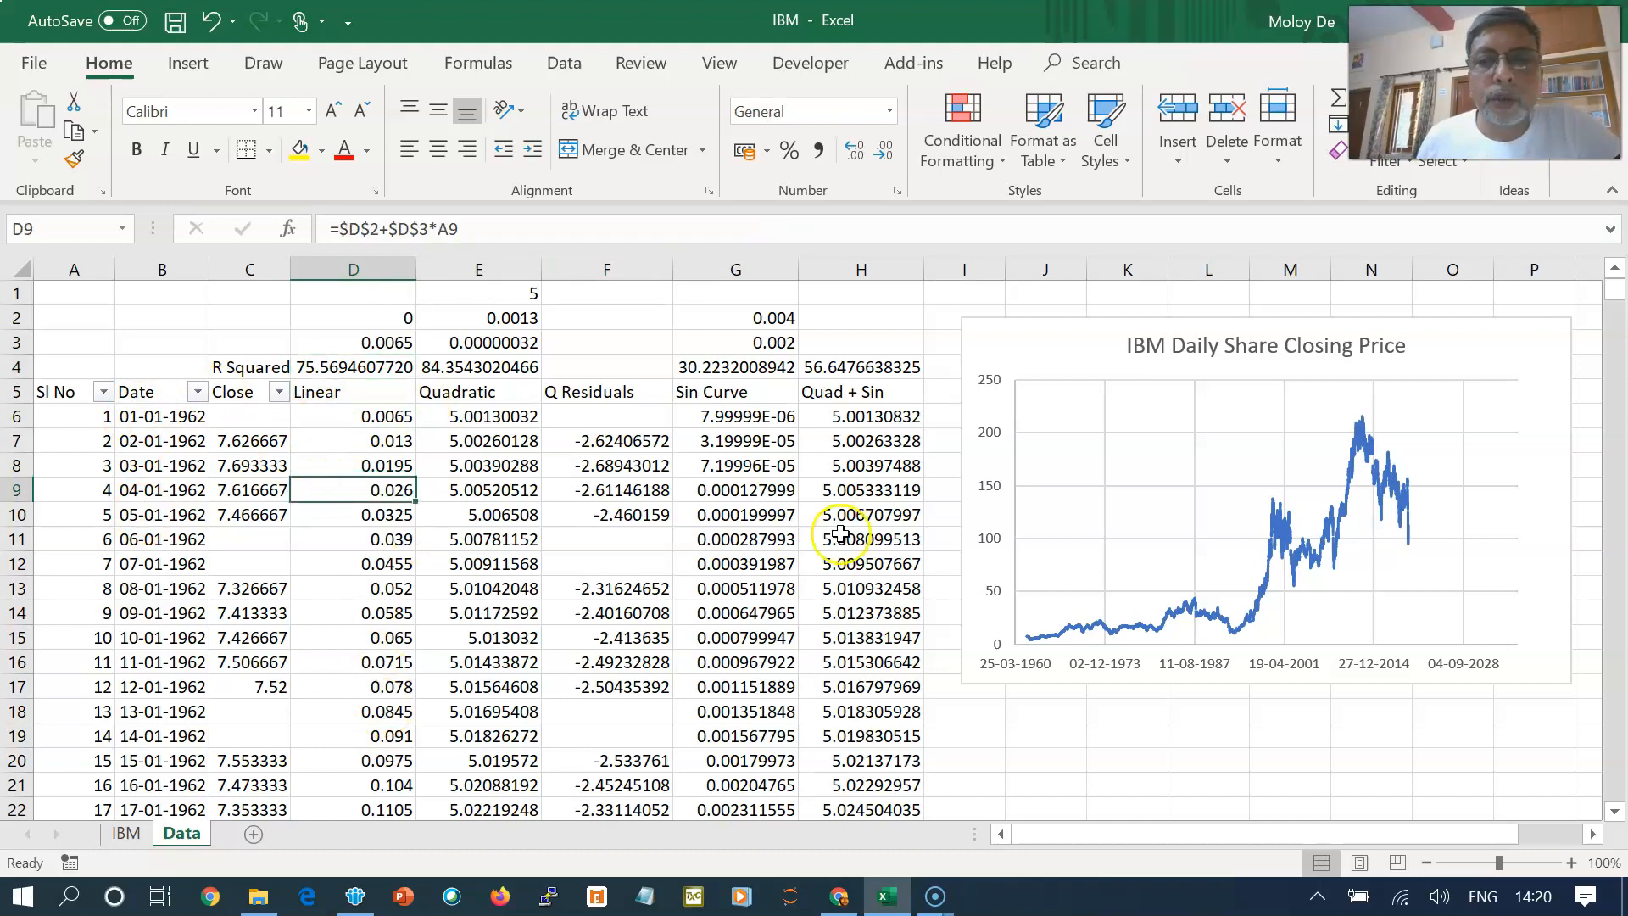
- Show the Linear series alongside the Actual series on the IBM share price chart
right_click(1492, 448)
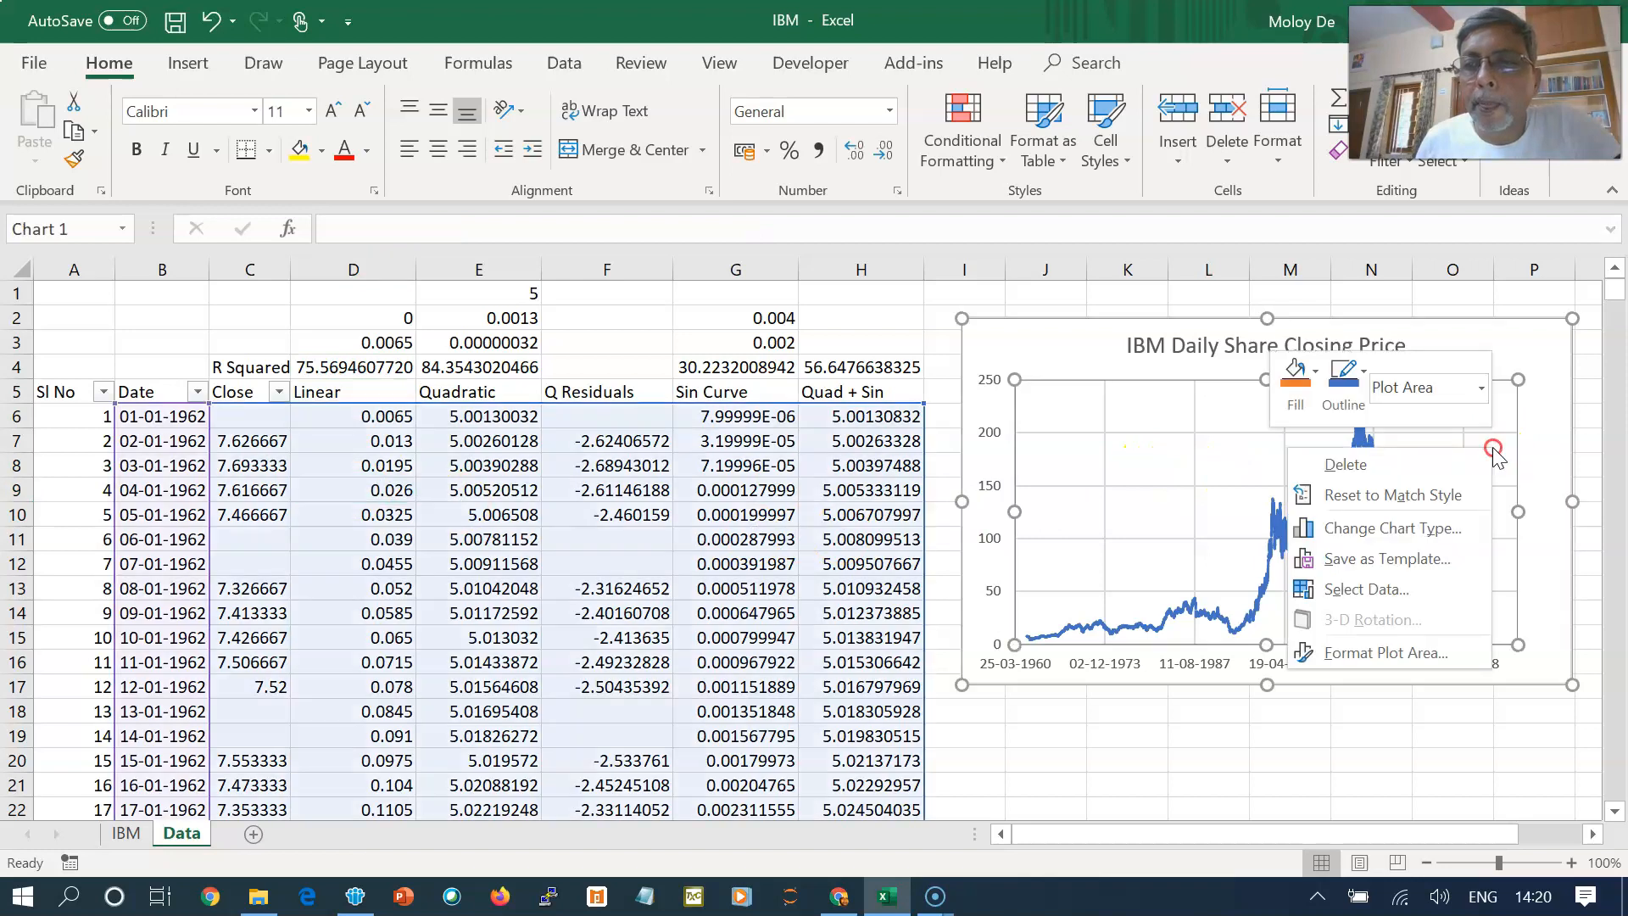
click(1426, 596)
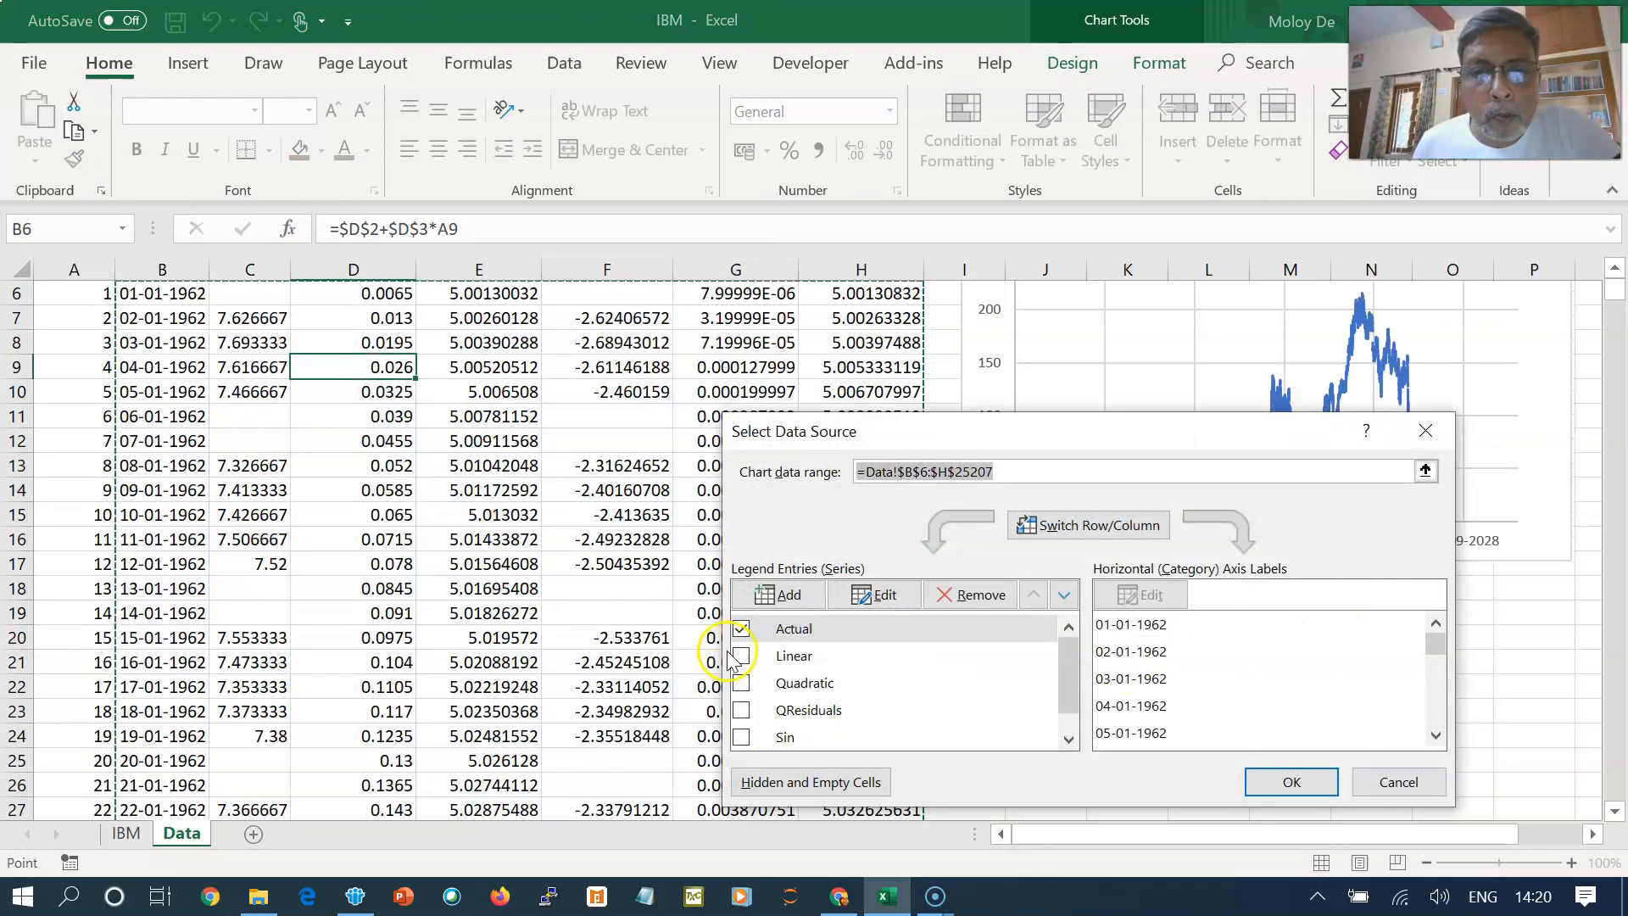
click(739, 657)
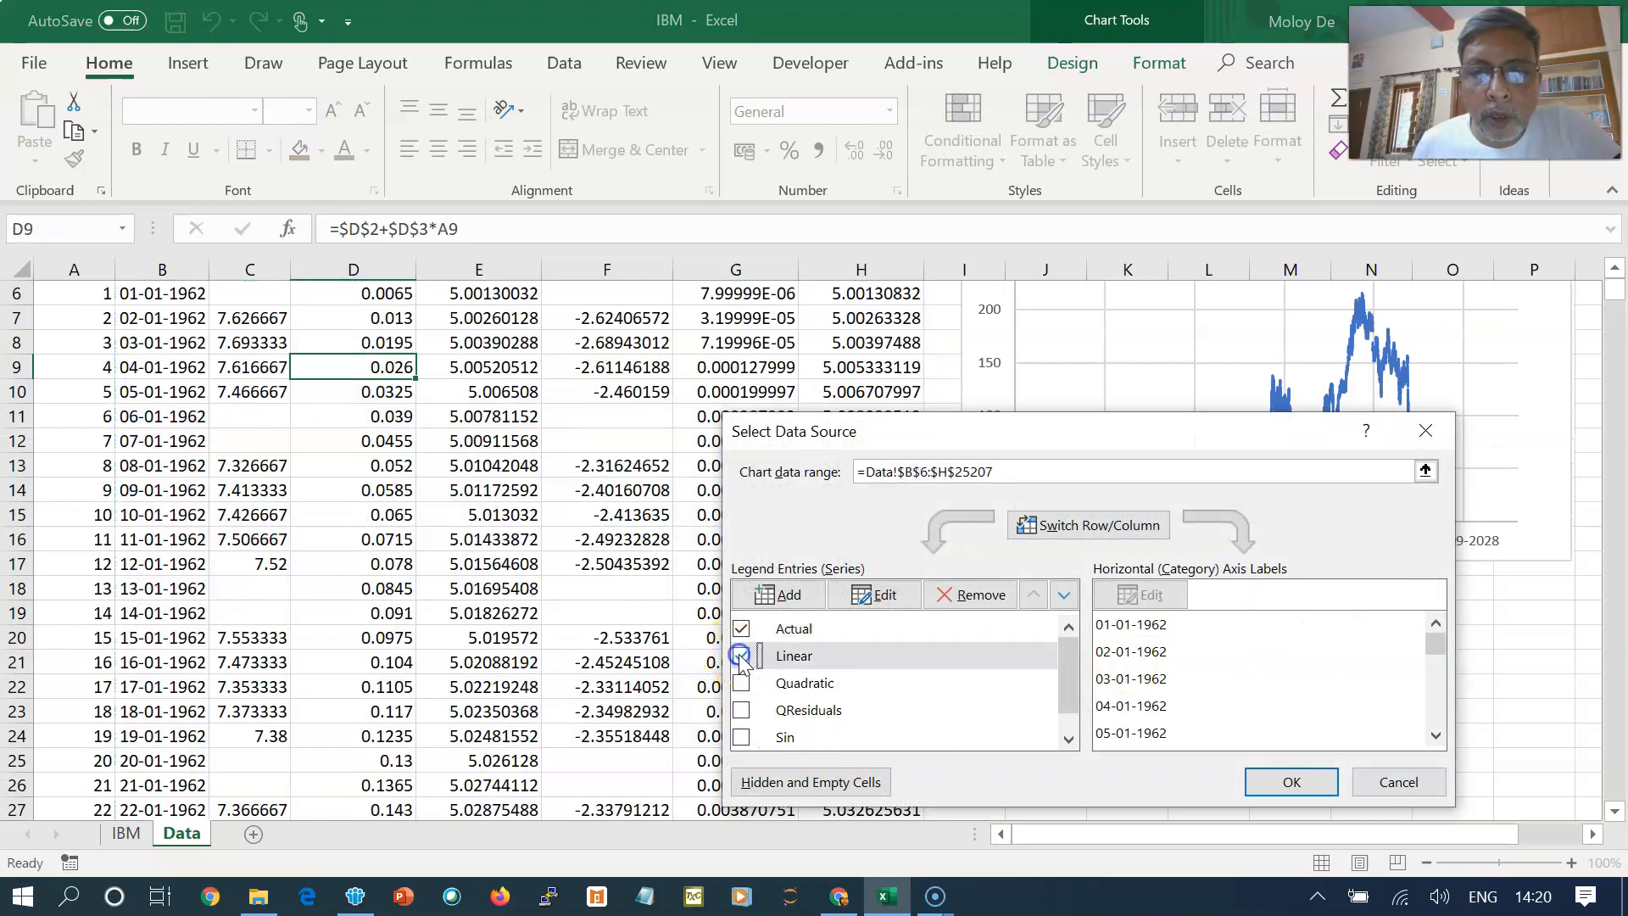
click(1292, 782)
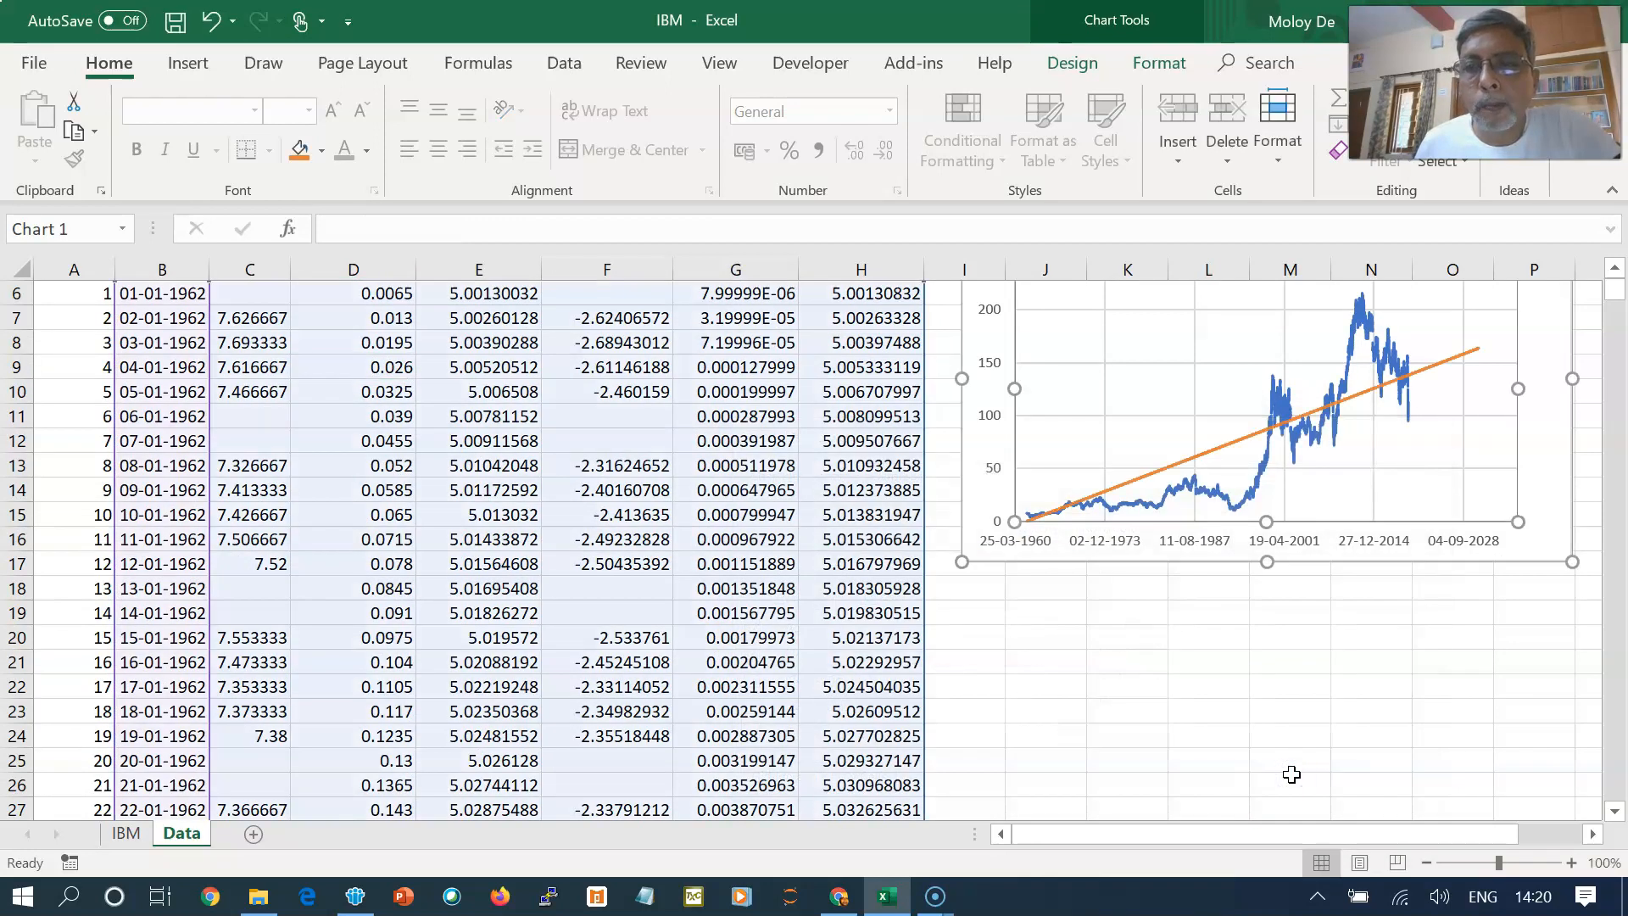
scroll(1291, 774, up, 2)
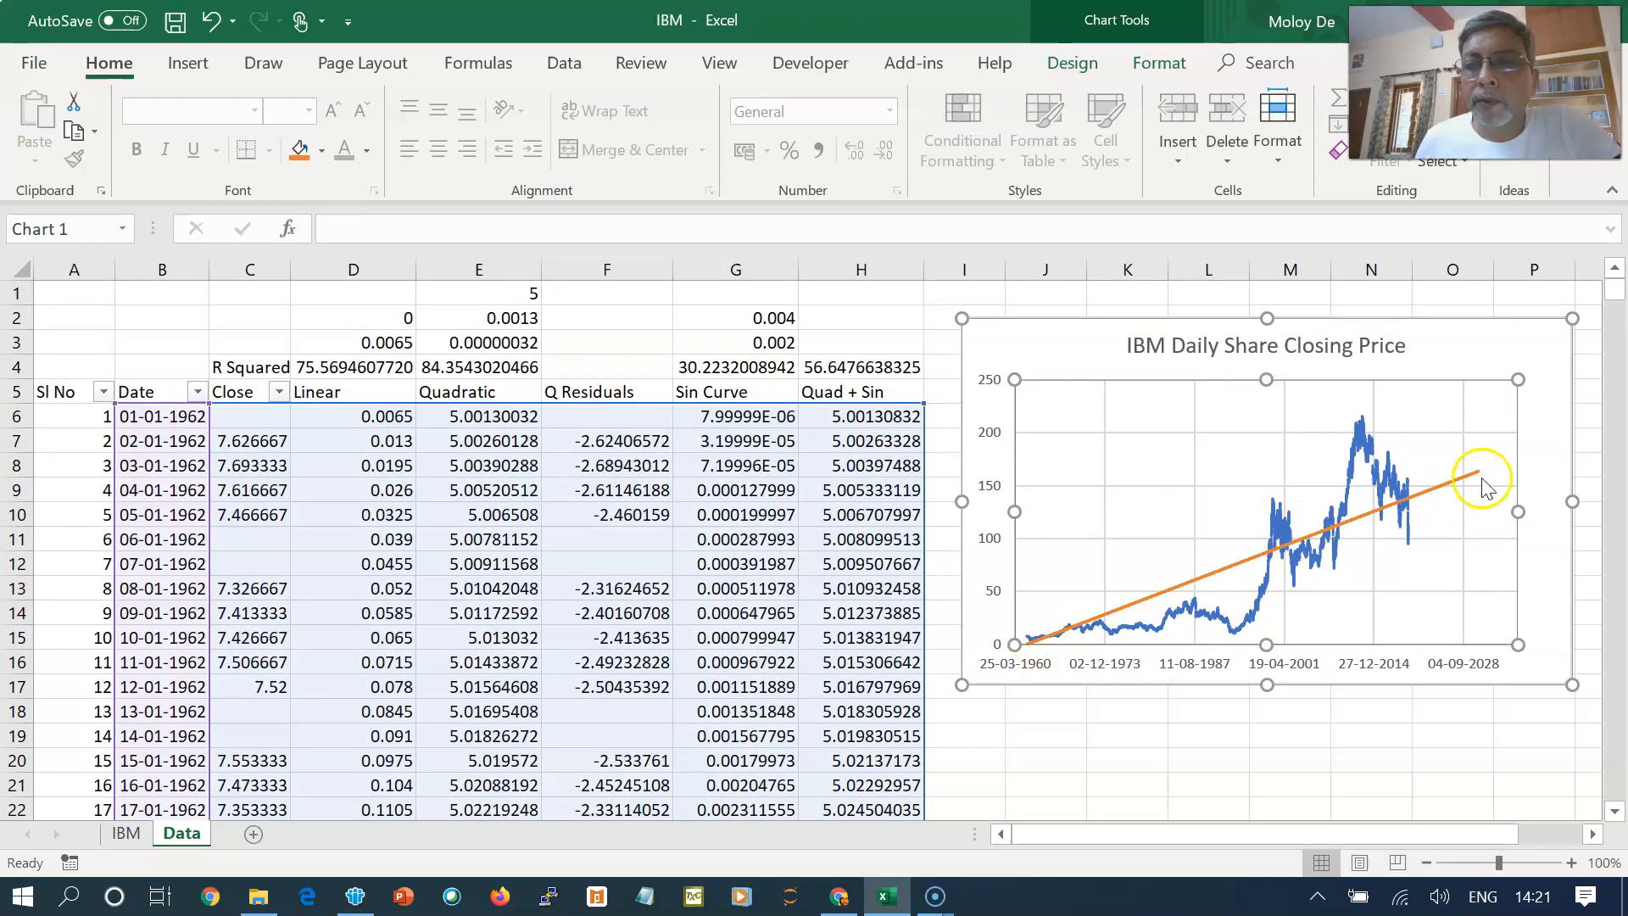
mouse_move(1484, 488)
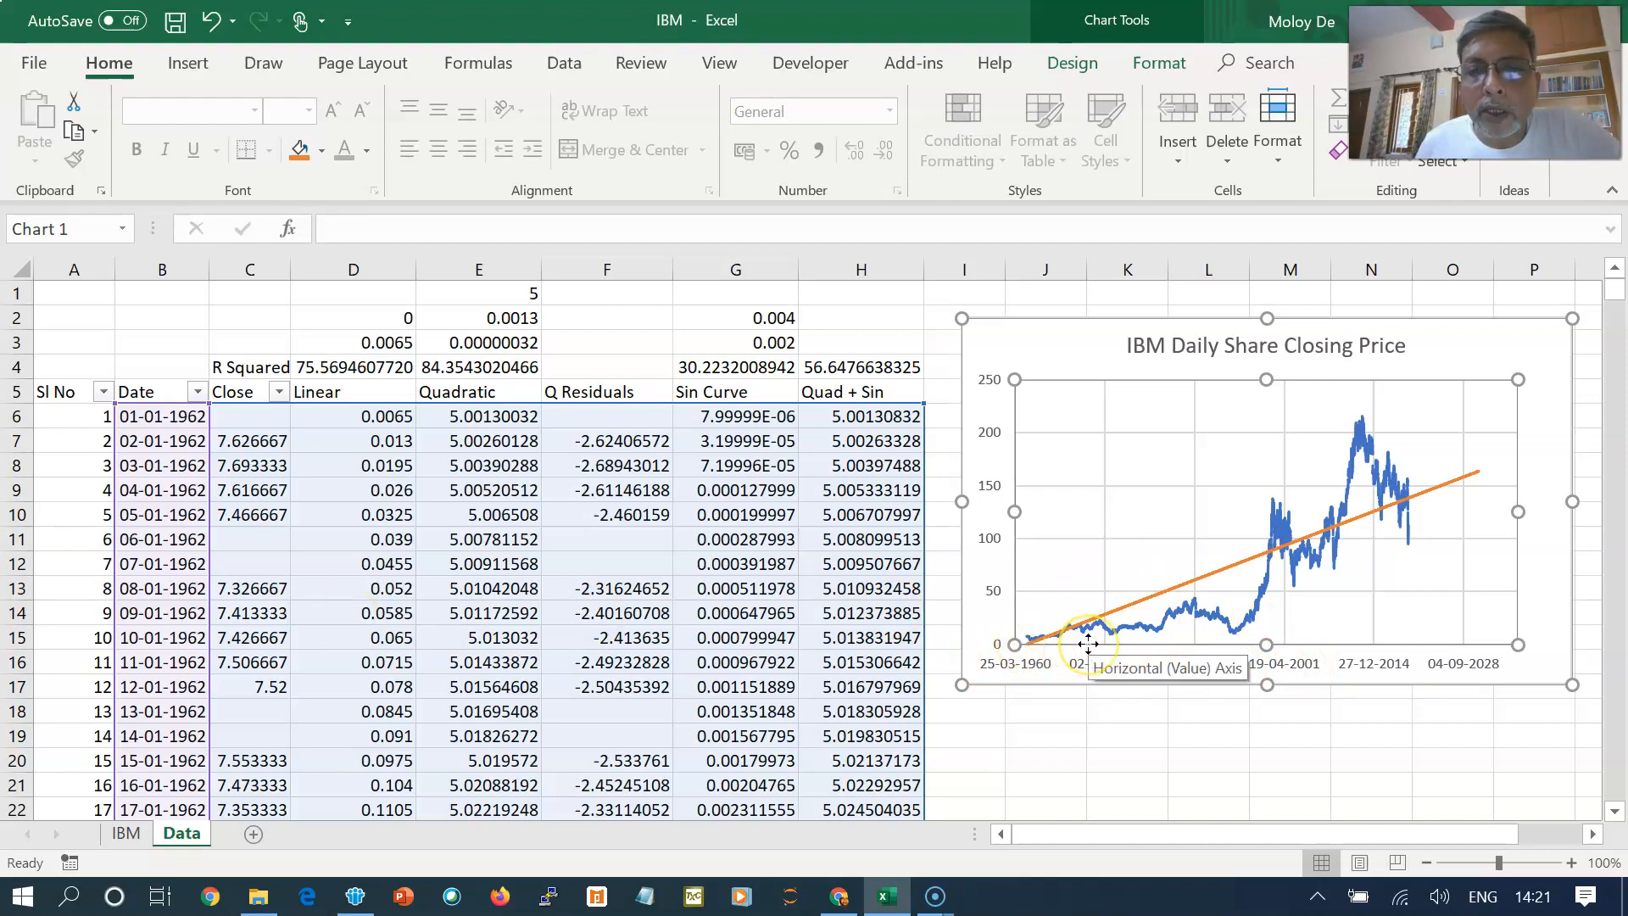
- Set the linear model's intercept in D2 to -10
click(383, 320)
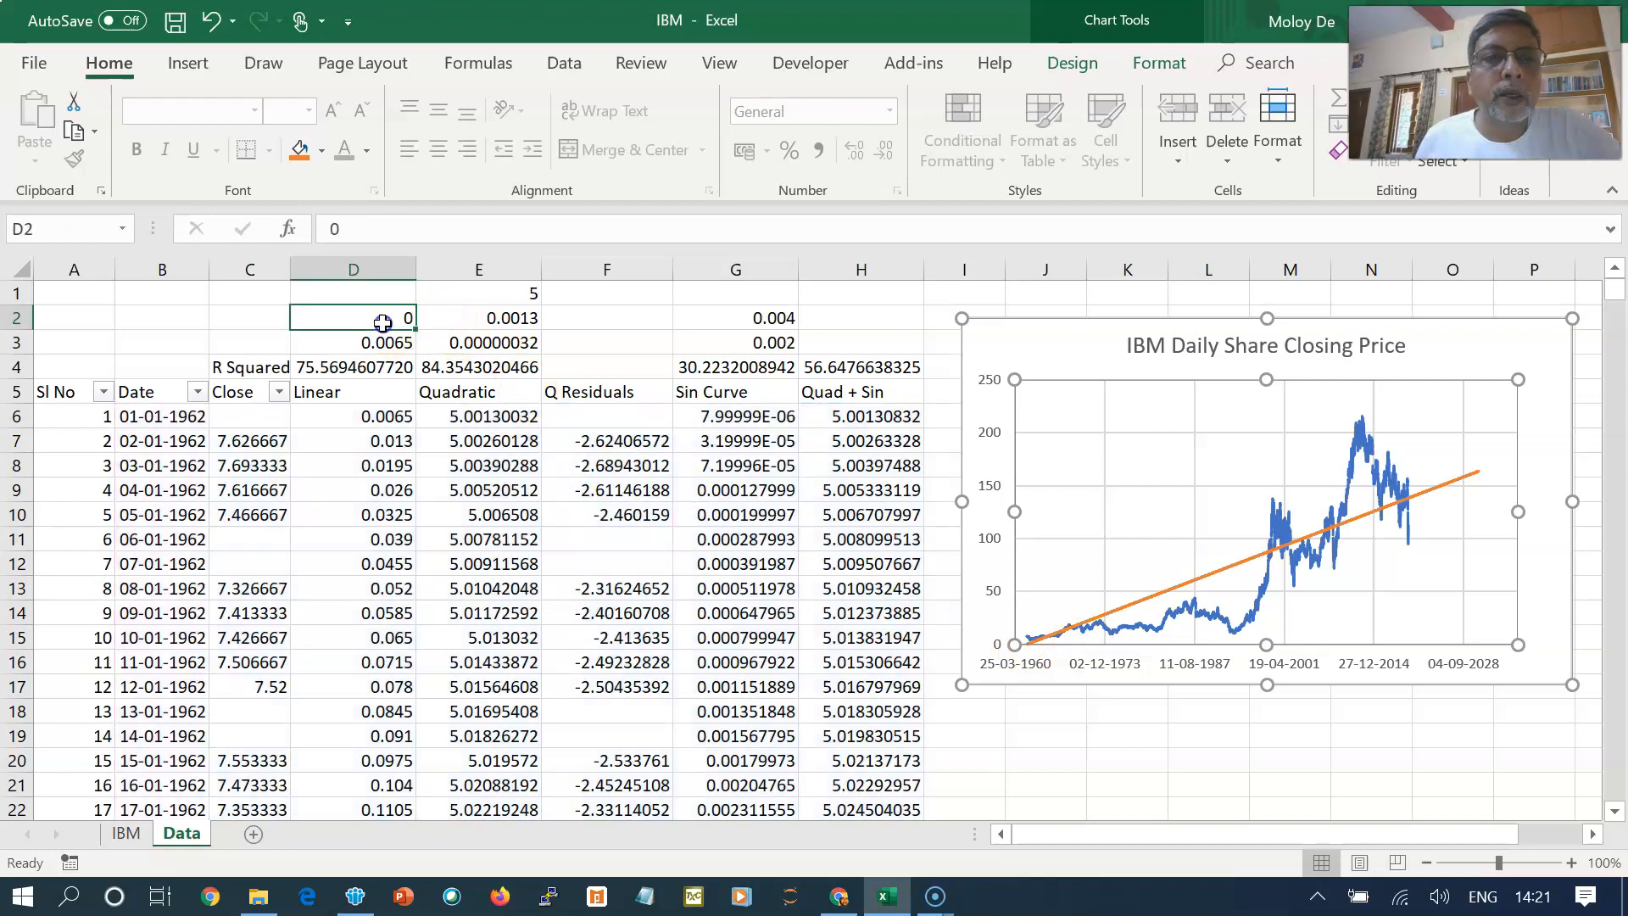
text(-10)
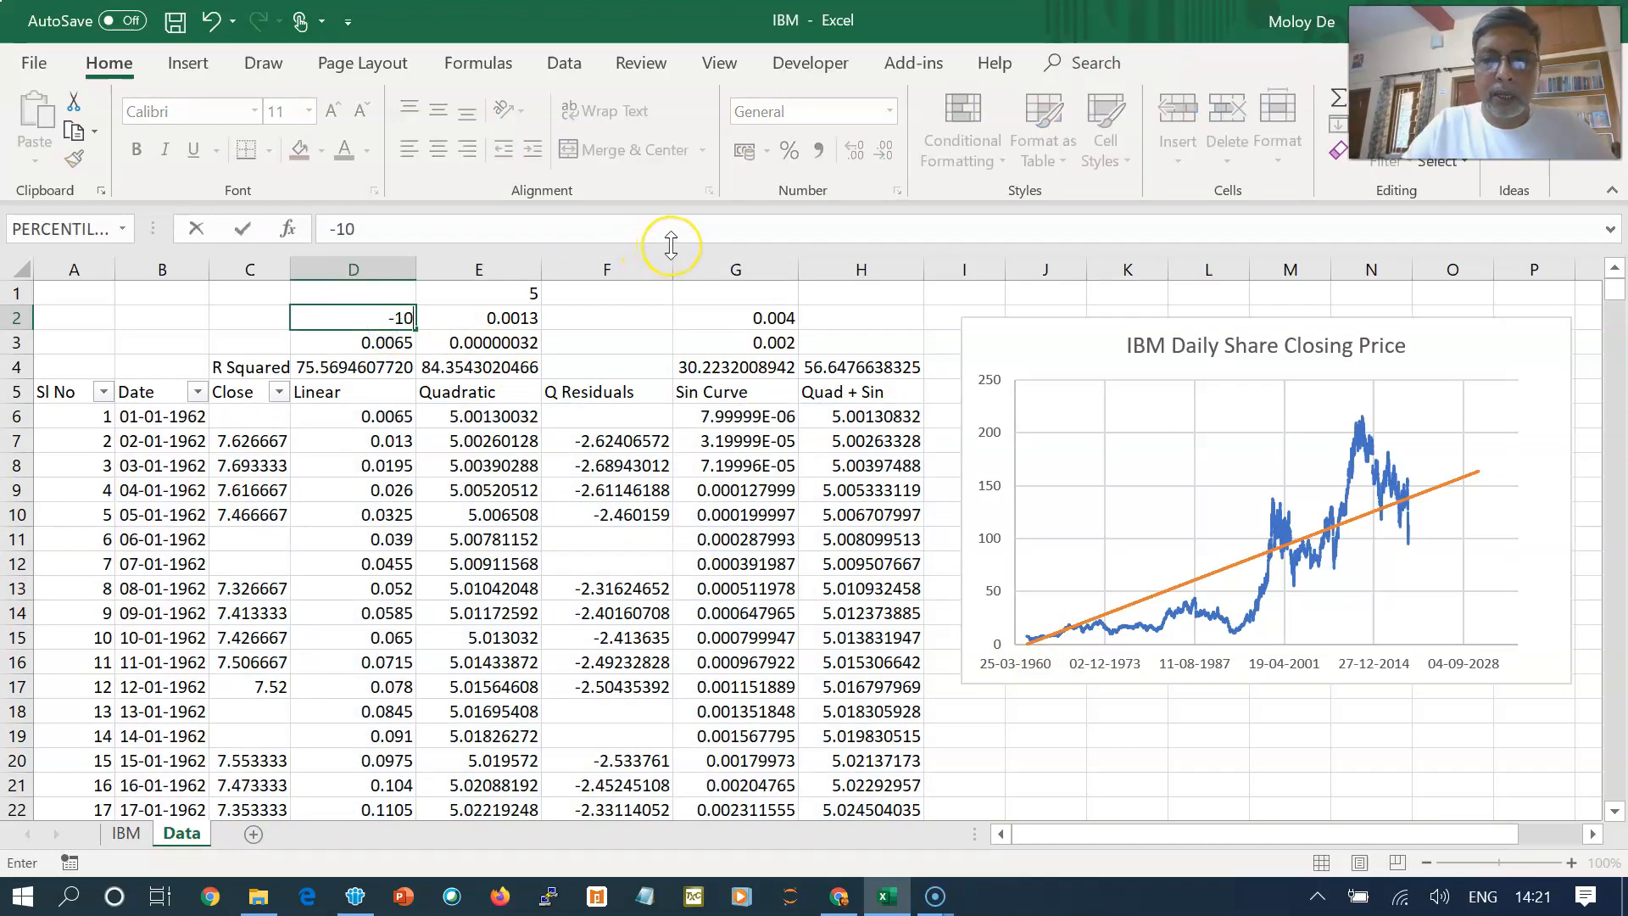
key(Return)
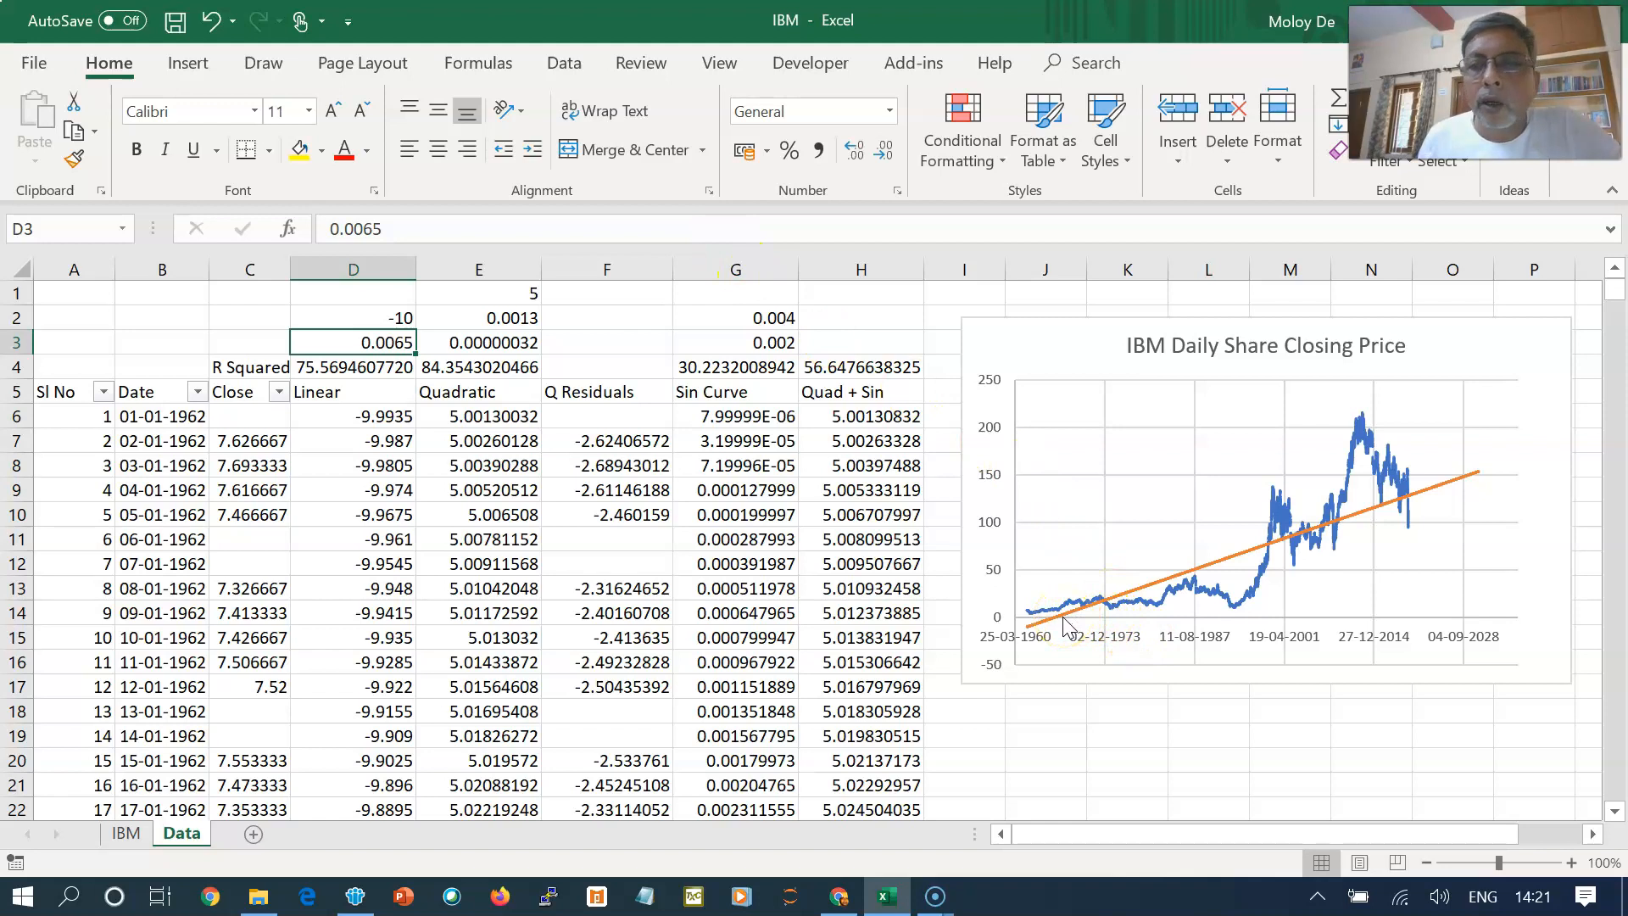
- Set the linear model's slope in D3 to 0.007
click(386, 346)
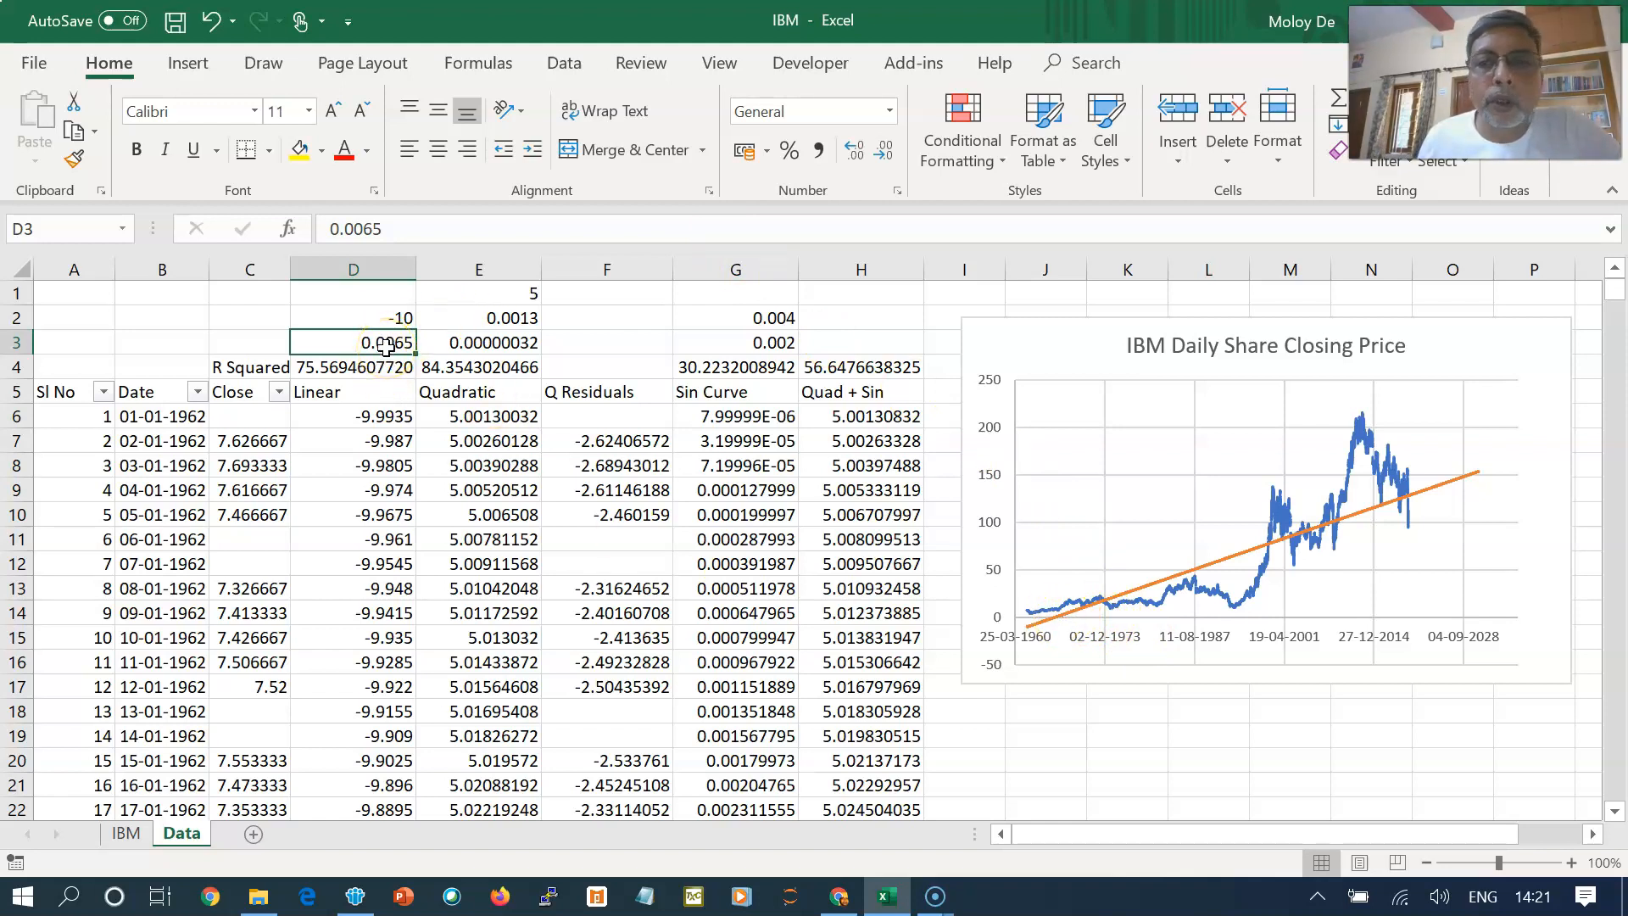
click(396, 228)
key(BackSpace)
key(BackSpace)
text(7)
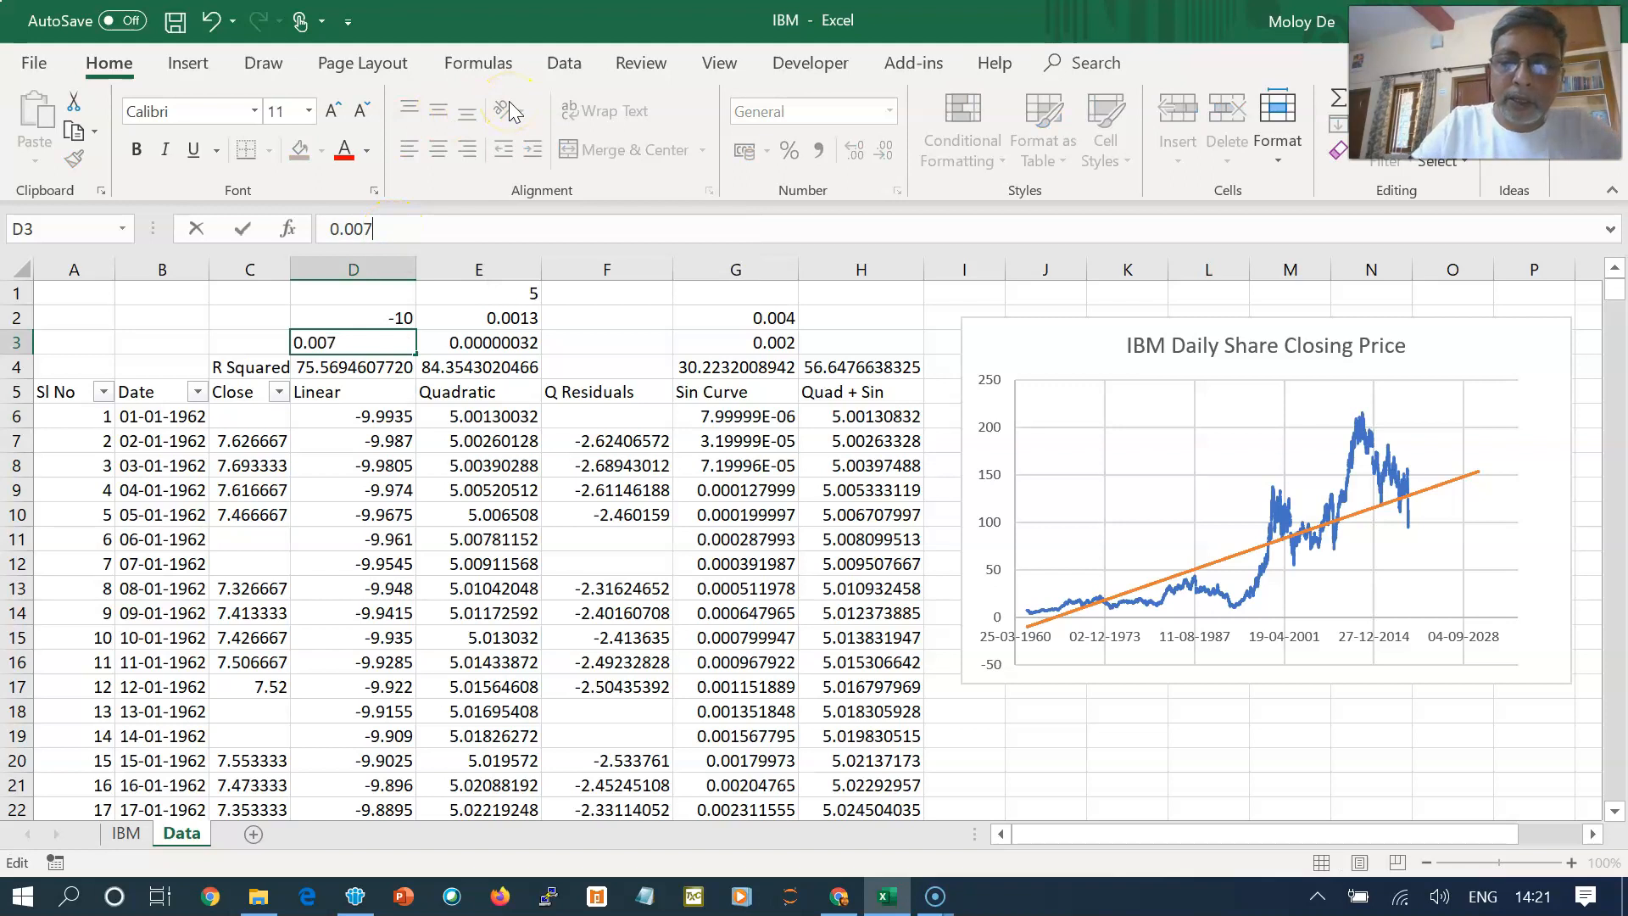
key(Return)
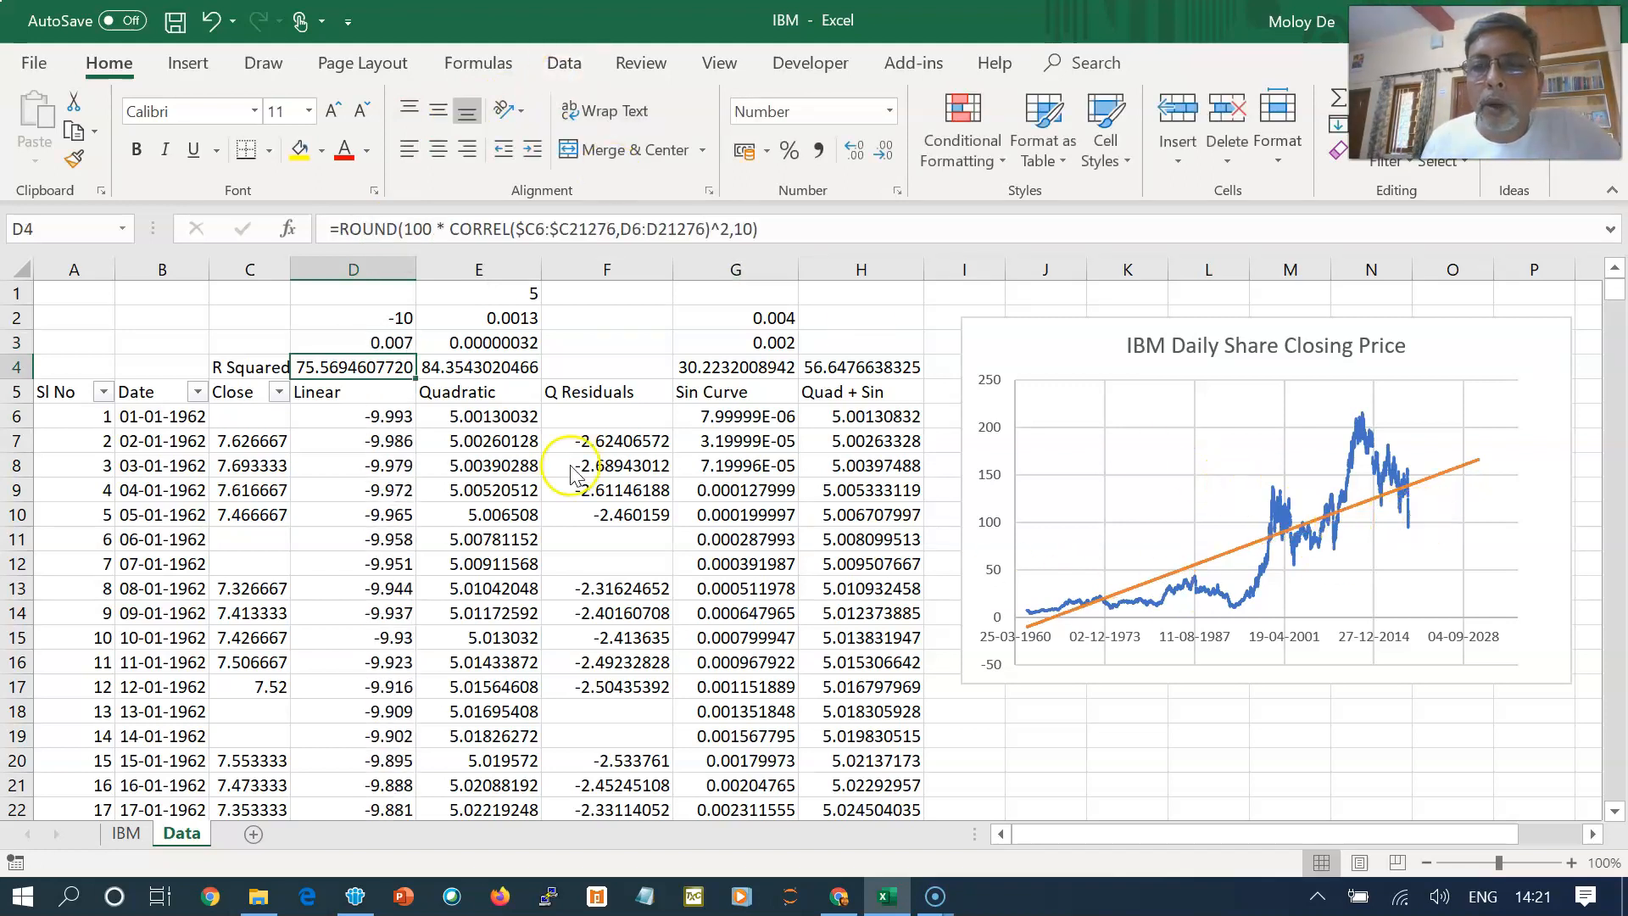
- Raise the linear model's slope in D3 to 0.008
click(392, 344)
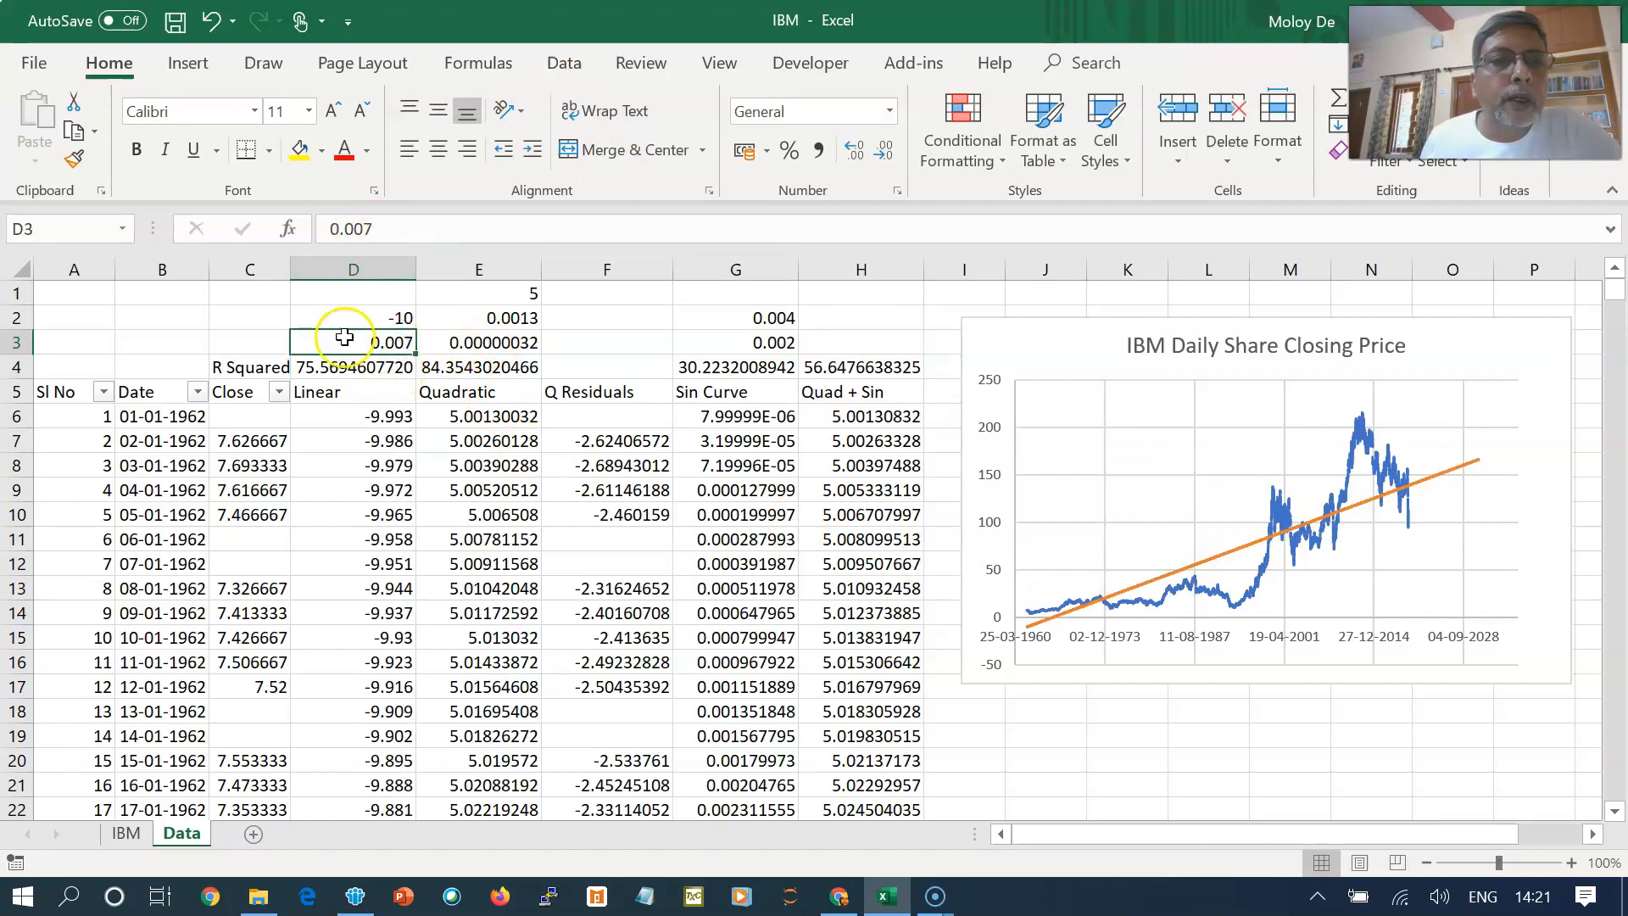
click(379, 228)
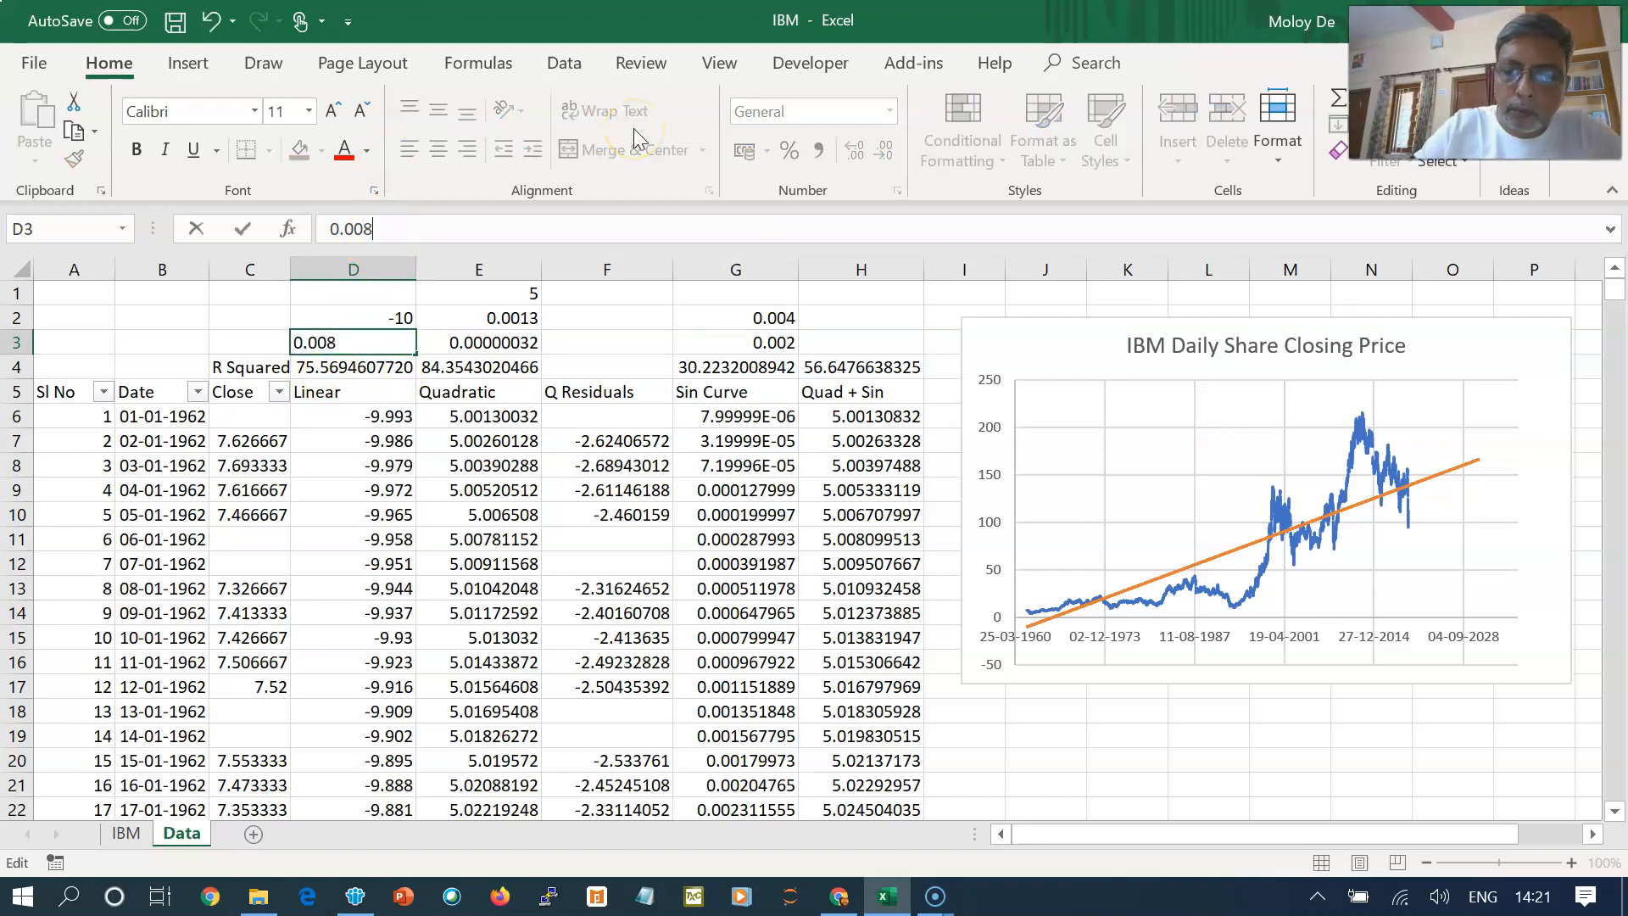
key(Return)
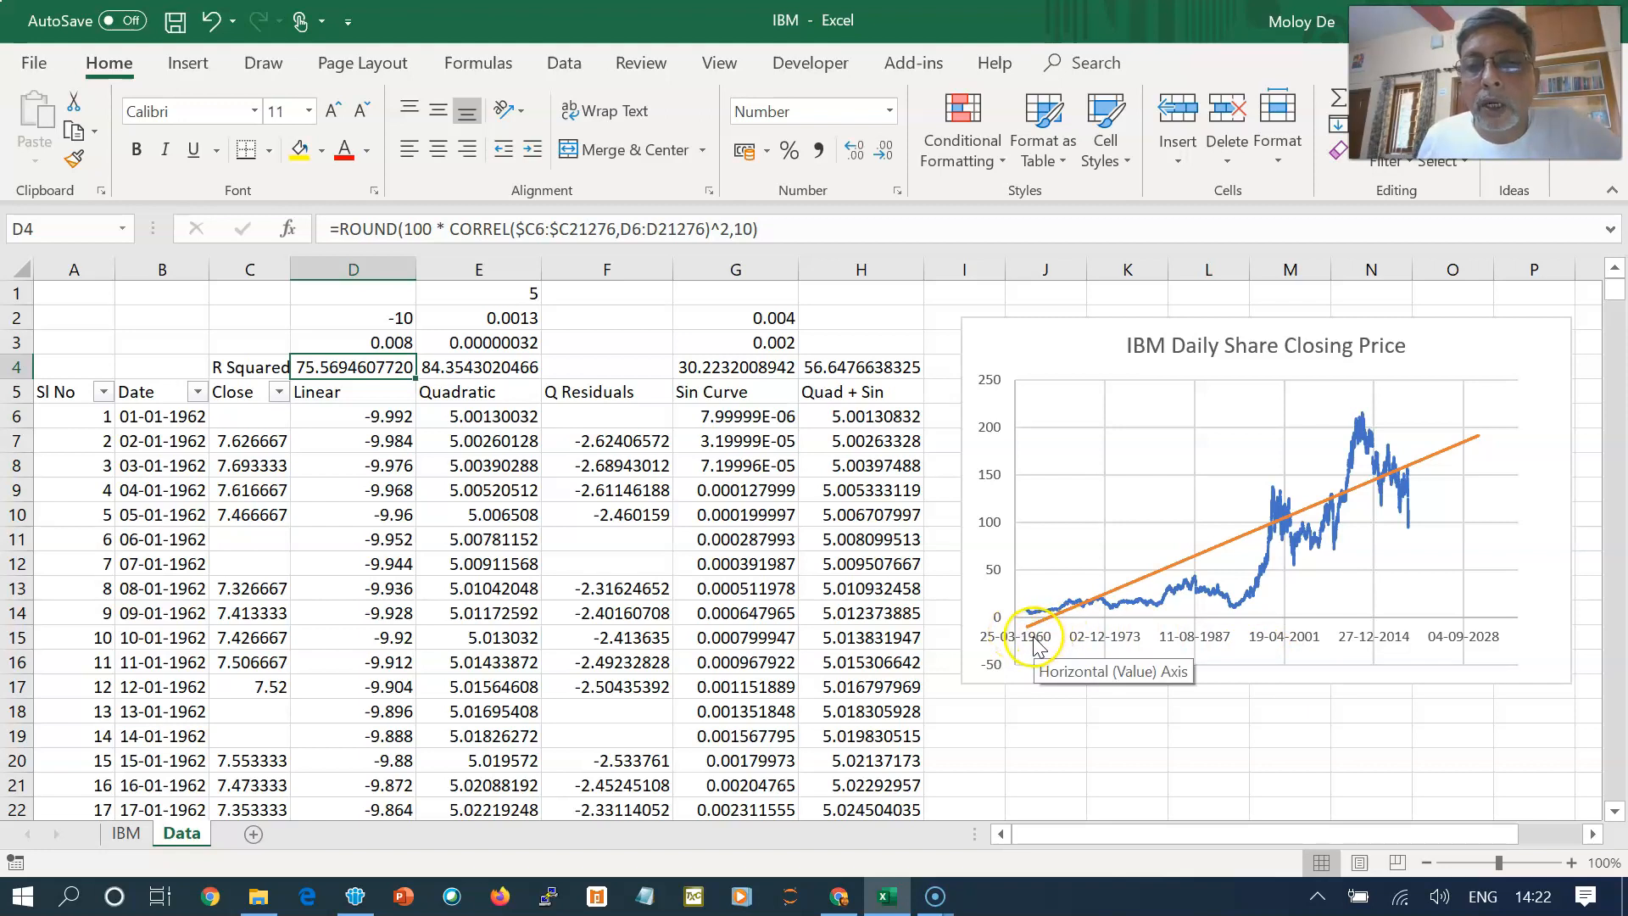
- Restore the linear model's slope in D3 to 0.0065 and its intercept in D2 to 0
click(374, 342)
click(391, 229)
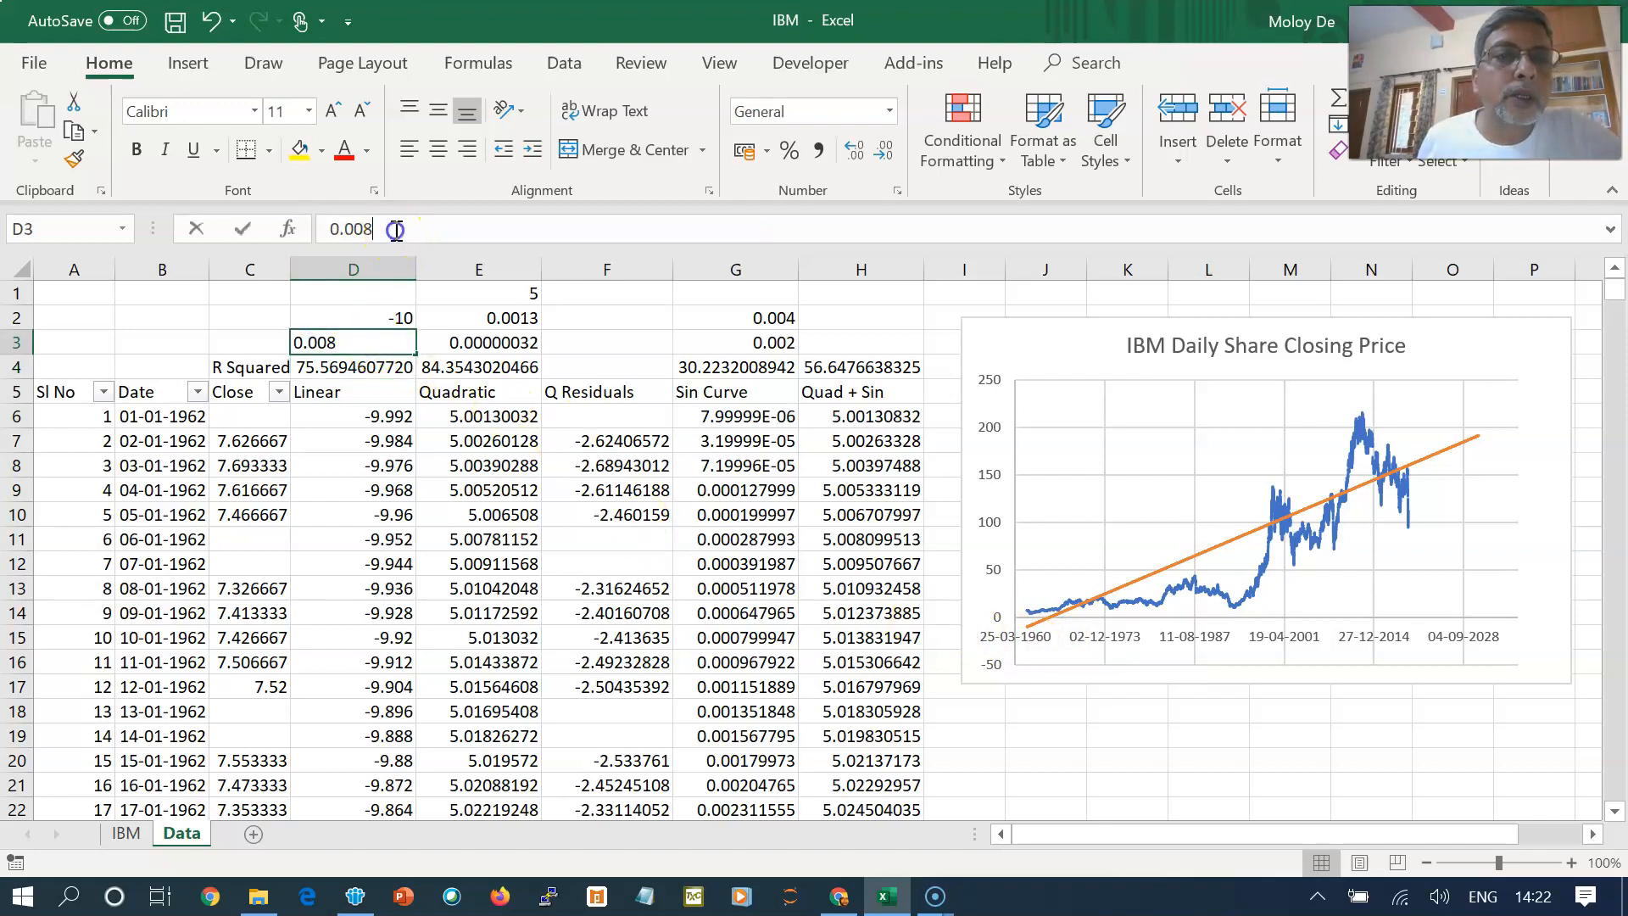
text(65)
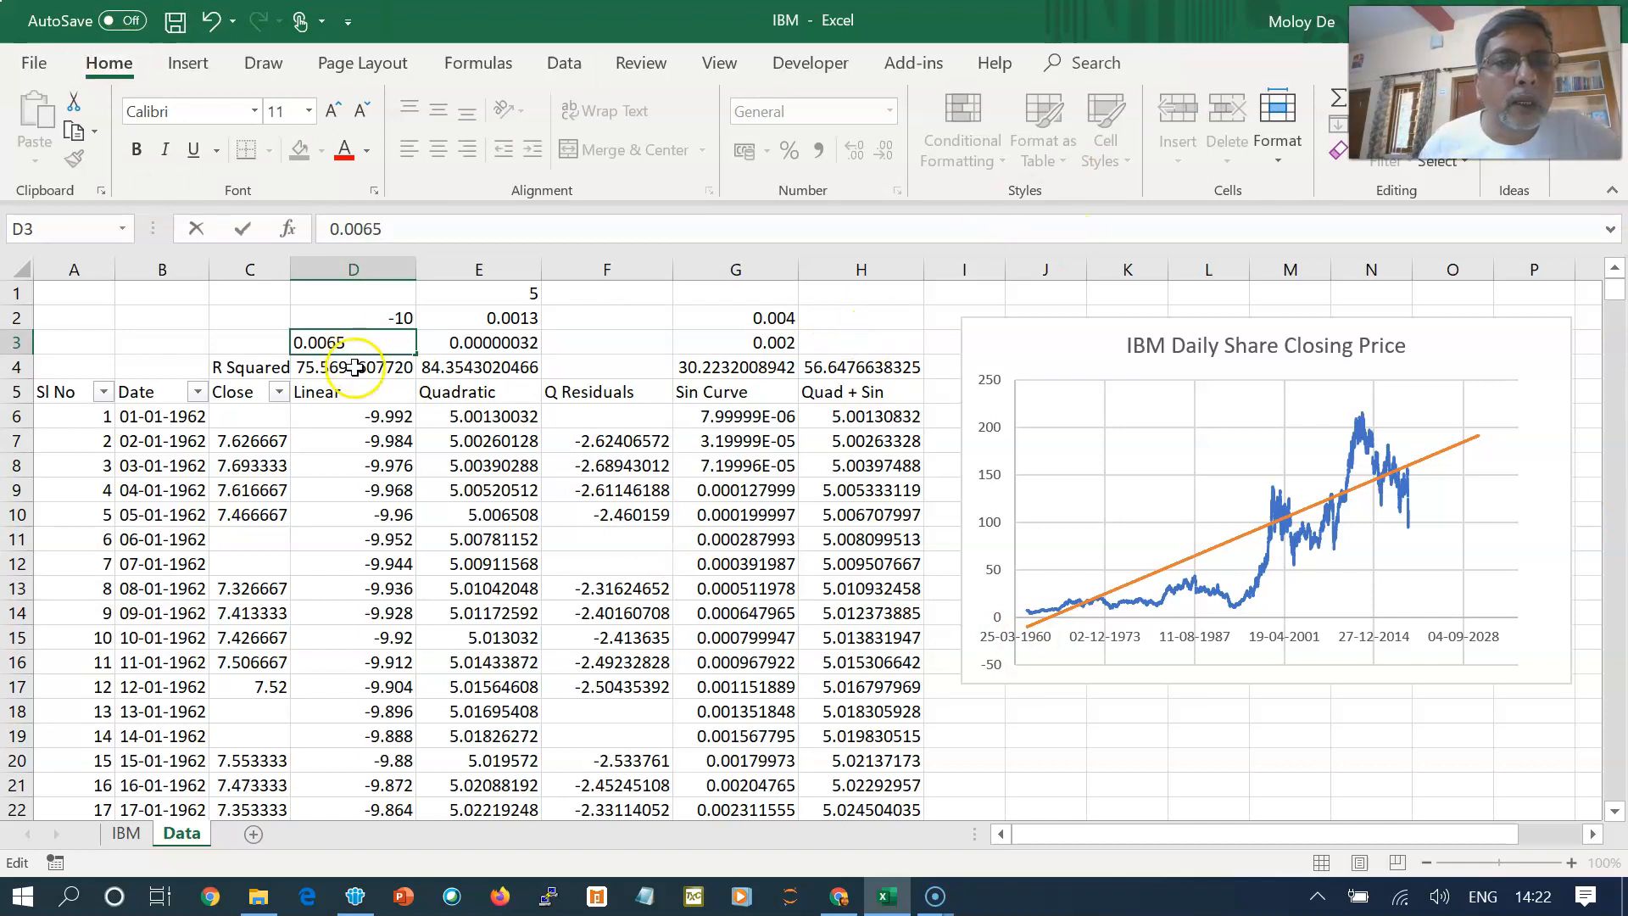
click(346, 318)
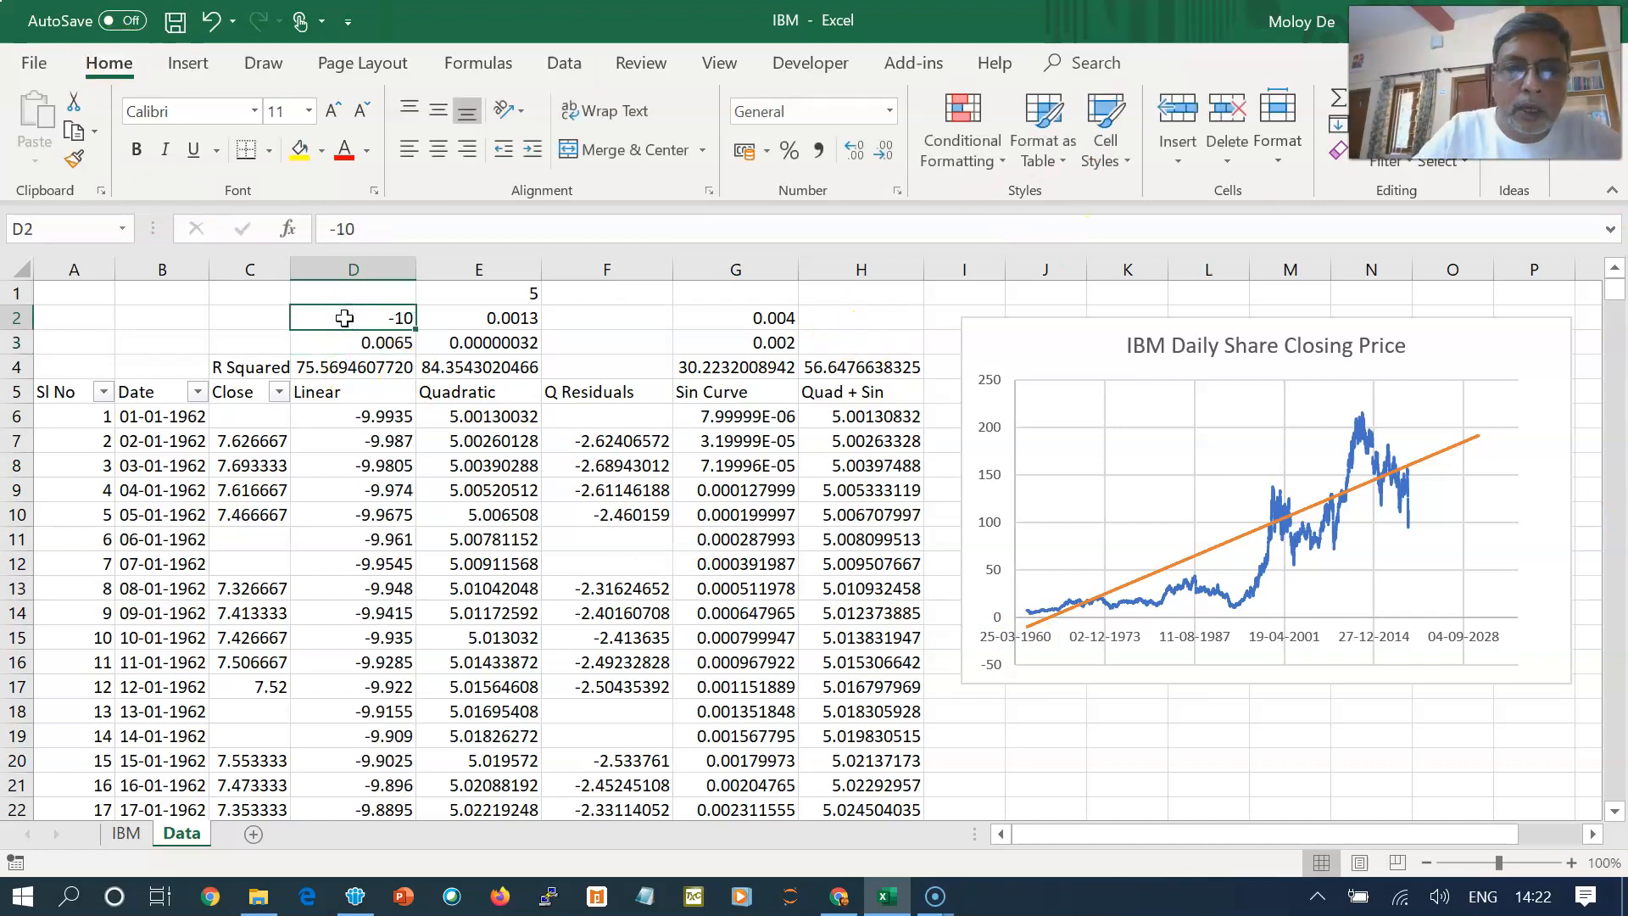
text(0)
click(755, 467)
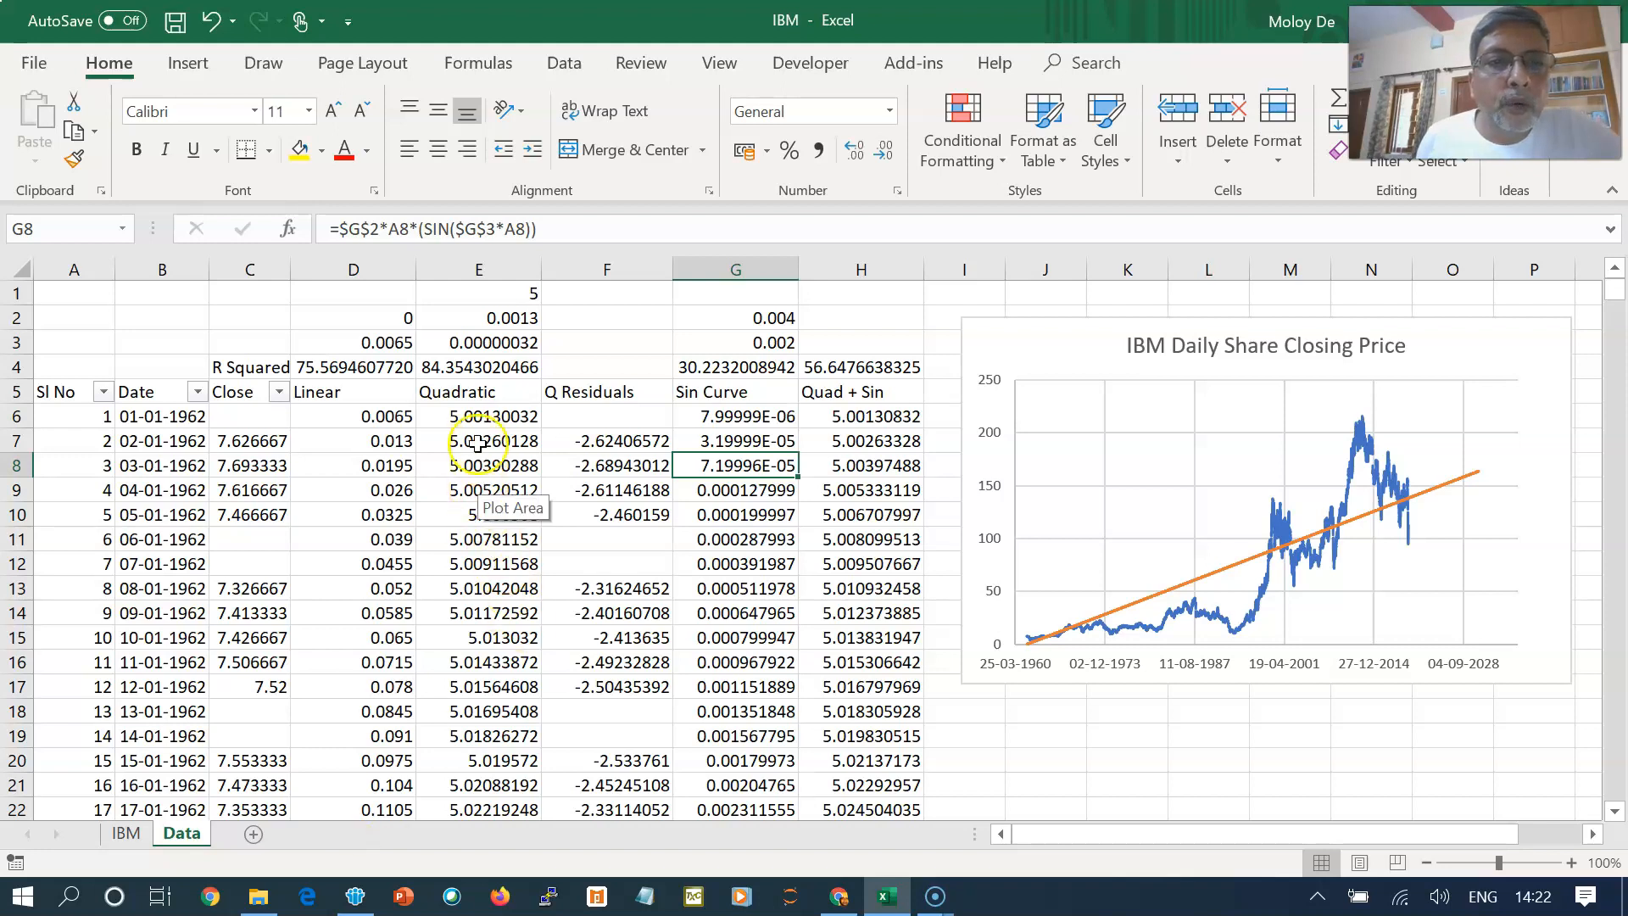
- Examine the Quadratic column's formula in E6 and the coefficients in E2 and E3 that it references
click(478, 416)
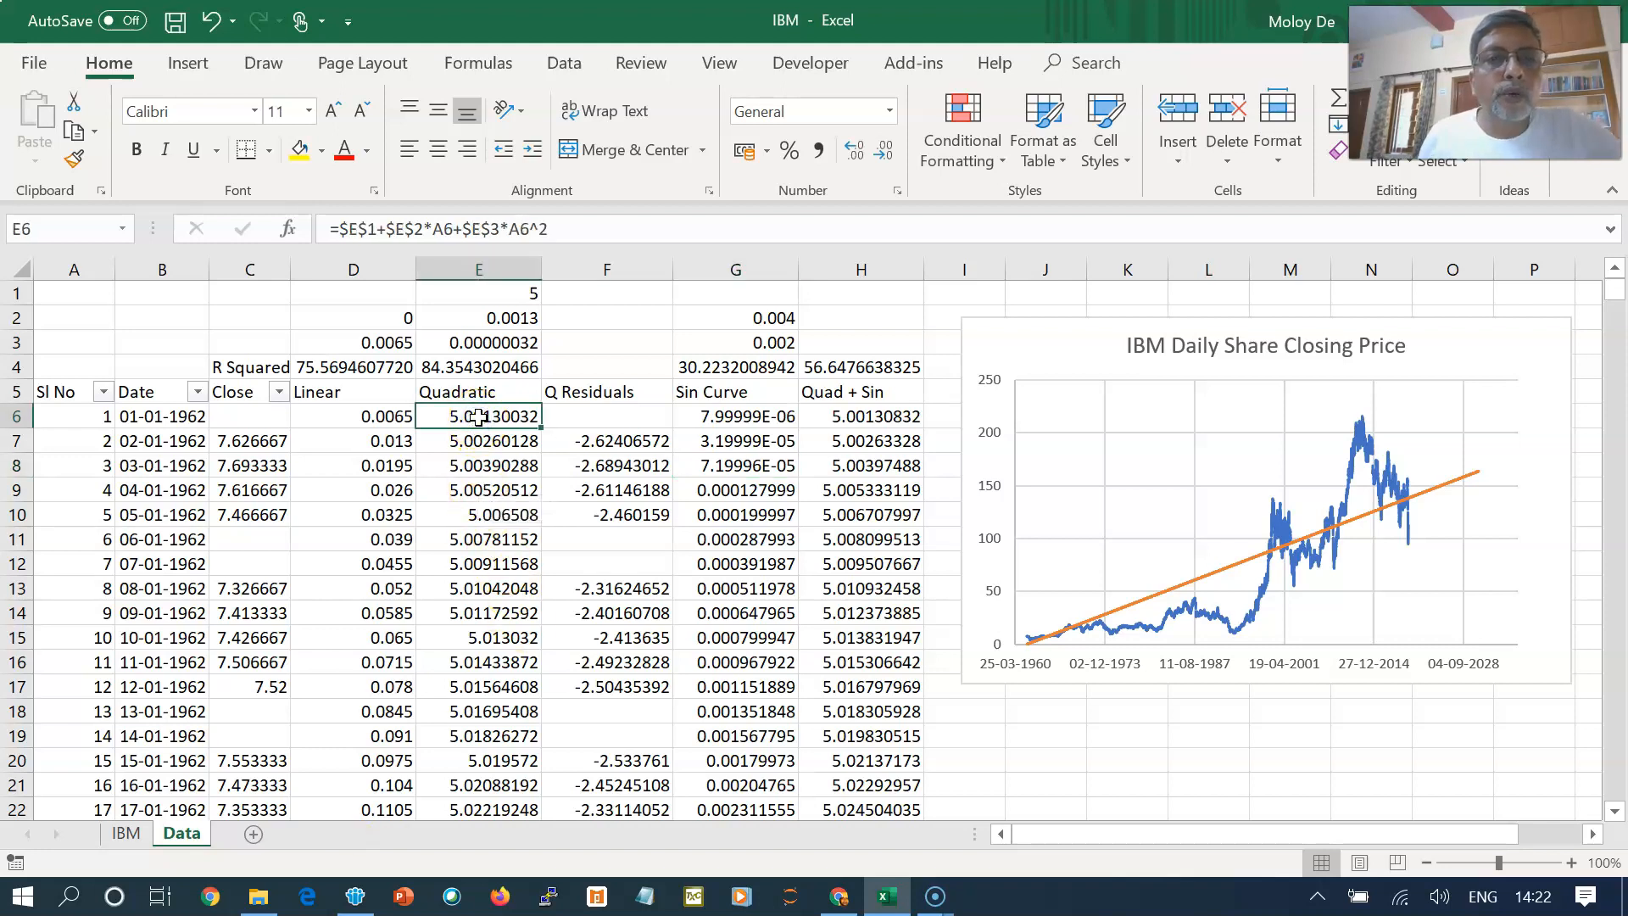
click(469, 319)
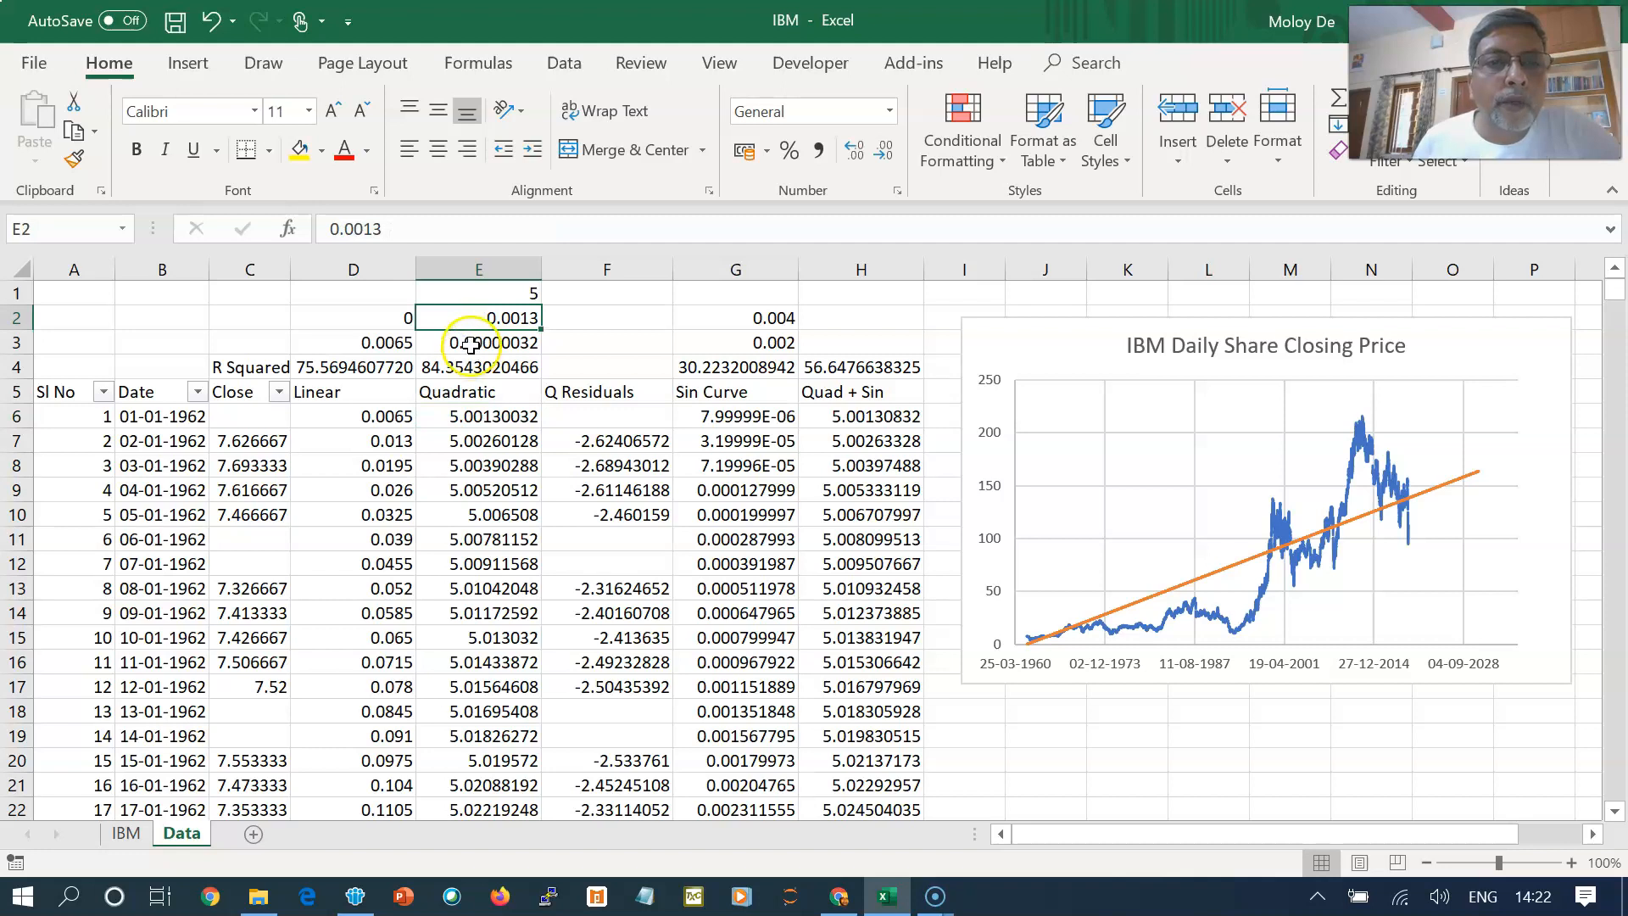
click(471, 345)
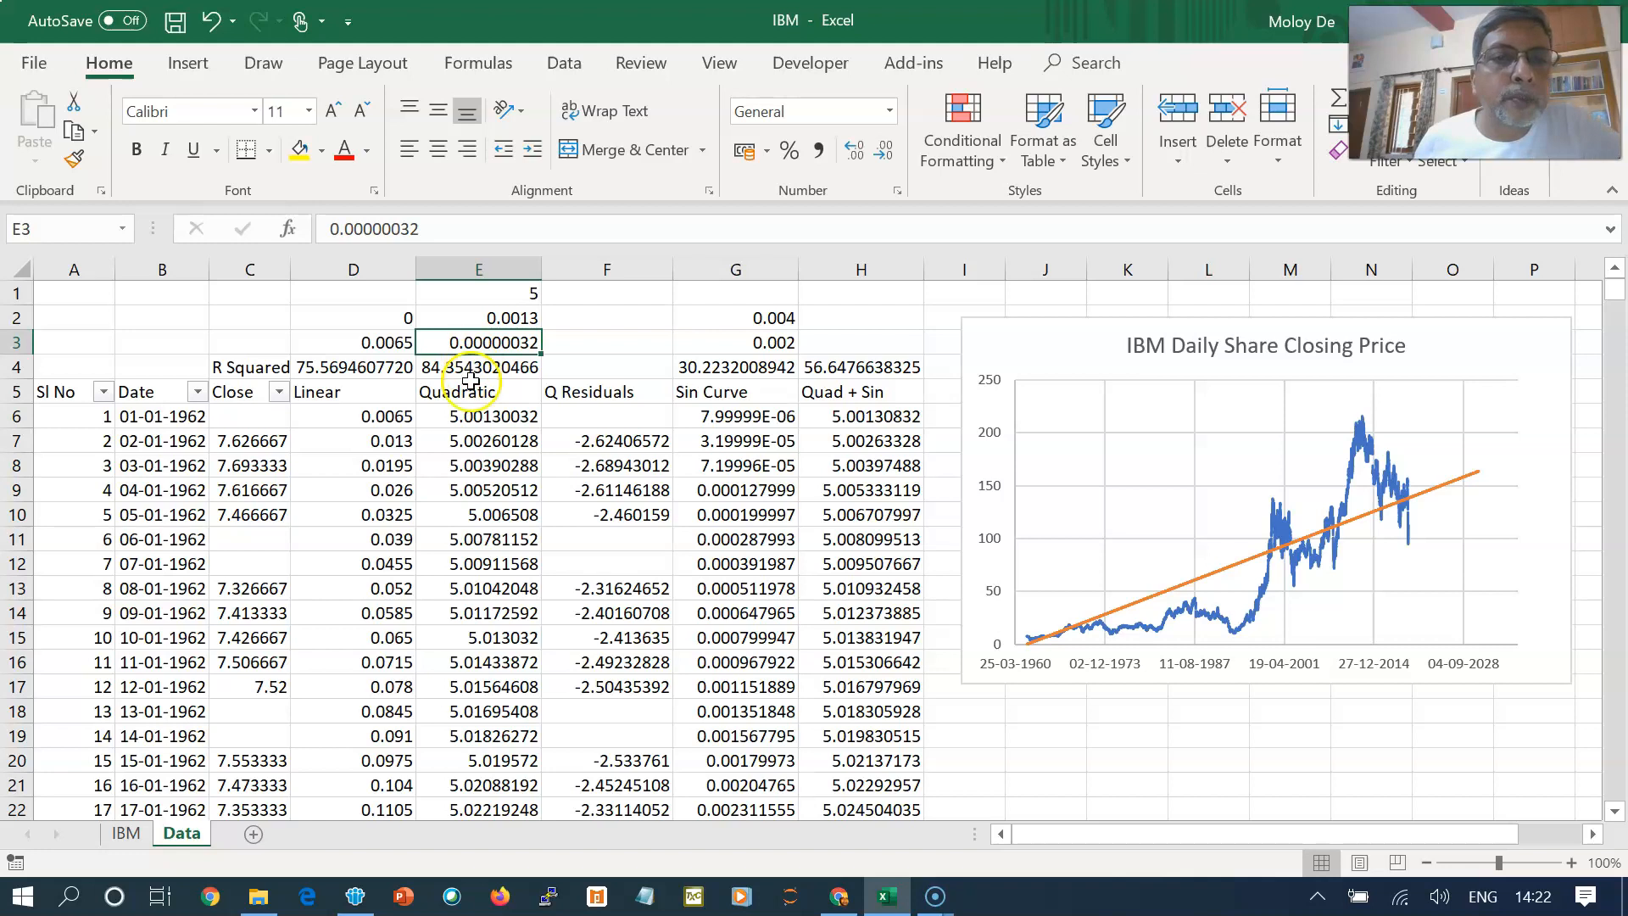
click(468, 420)
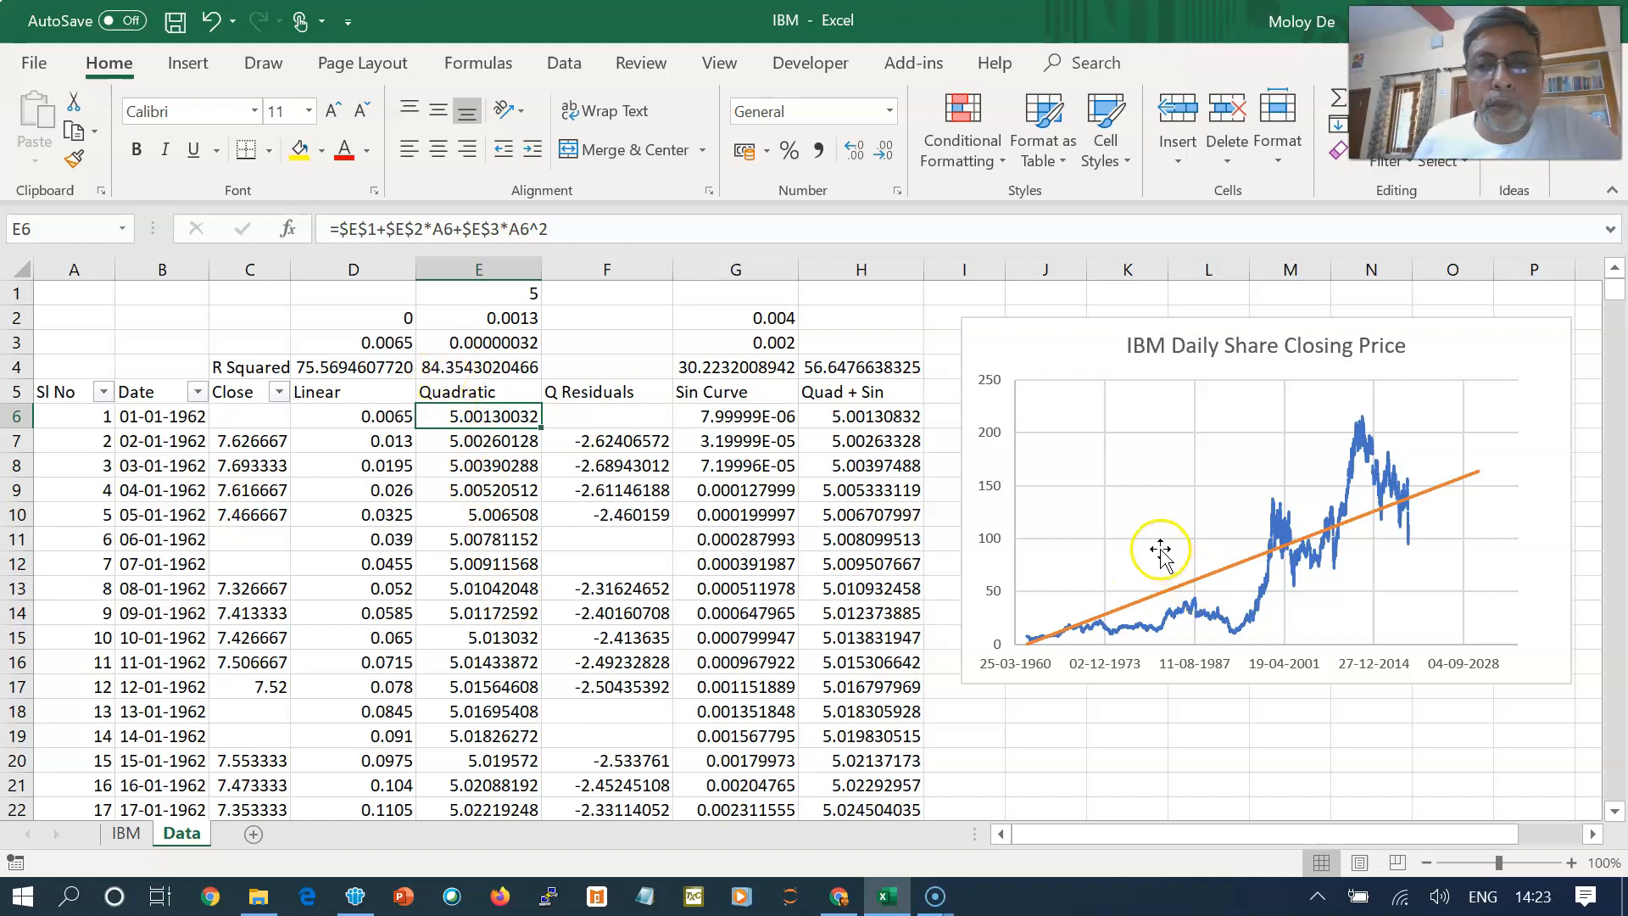
- Show the Quadratic series on the share price chart and hide the Linear series
right_click(1082, 428)
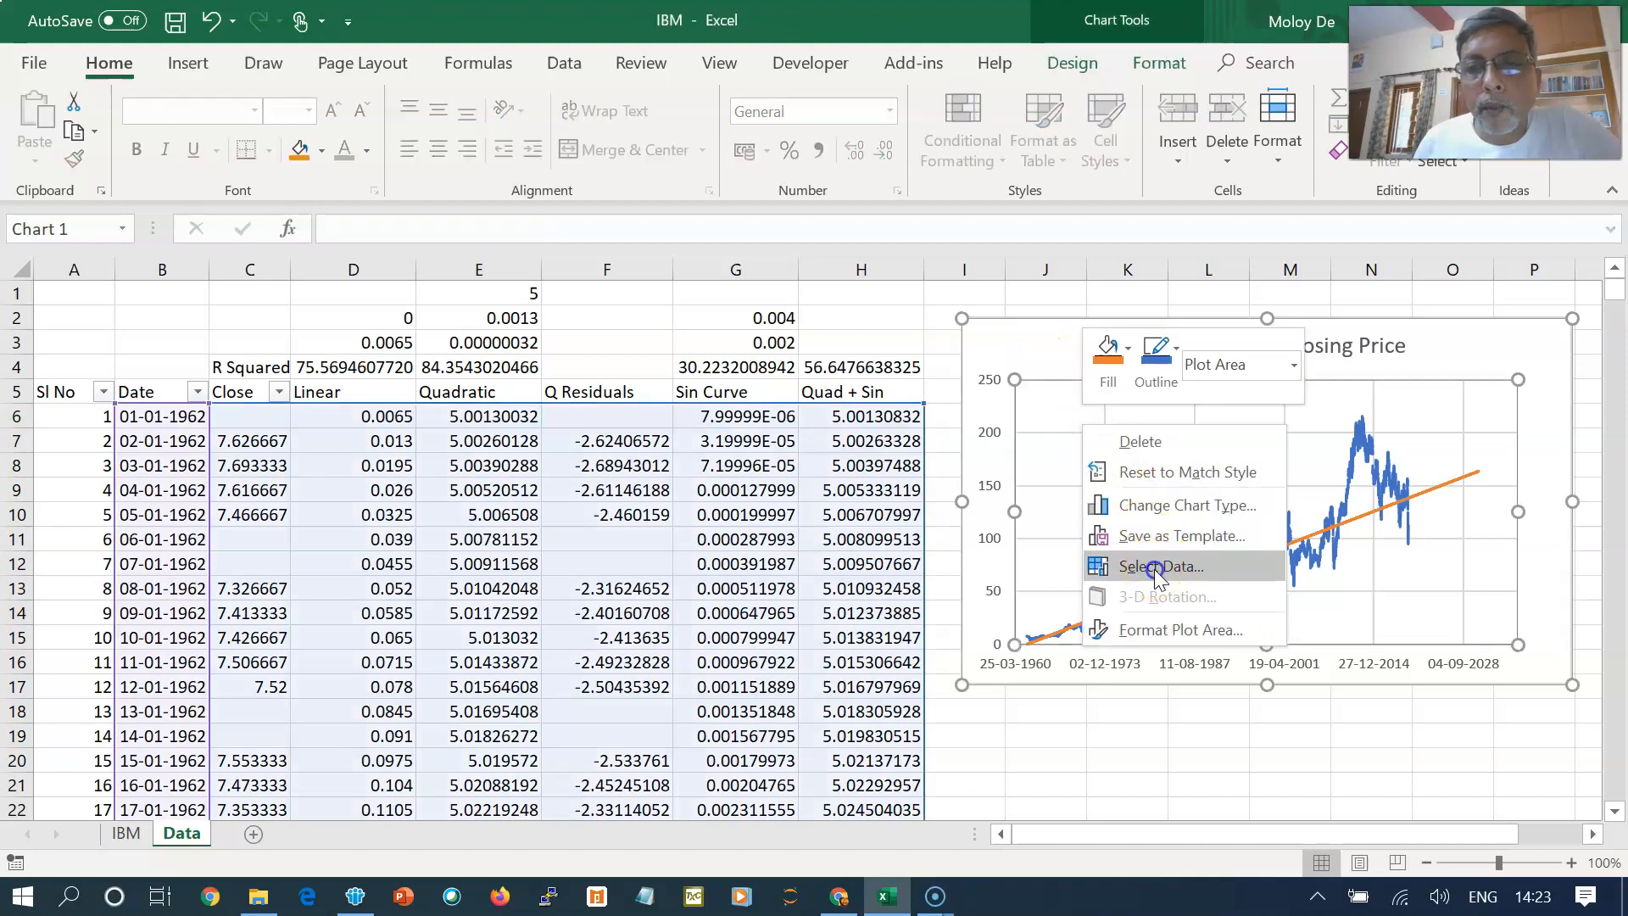
click(1158, 569)
click(742, 683)
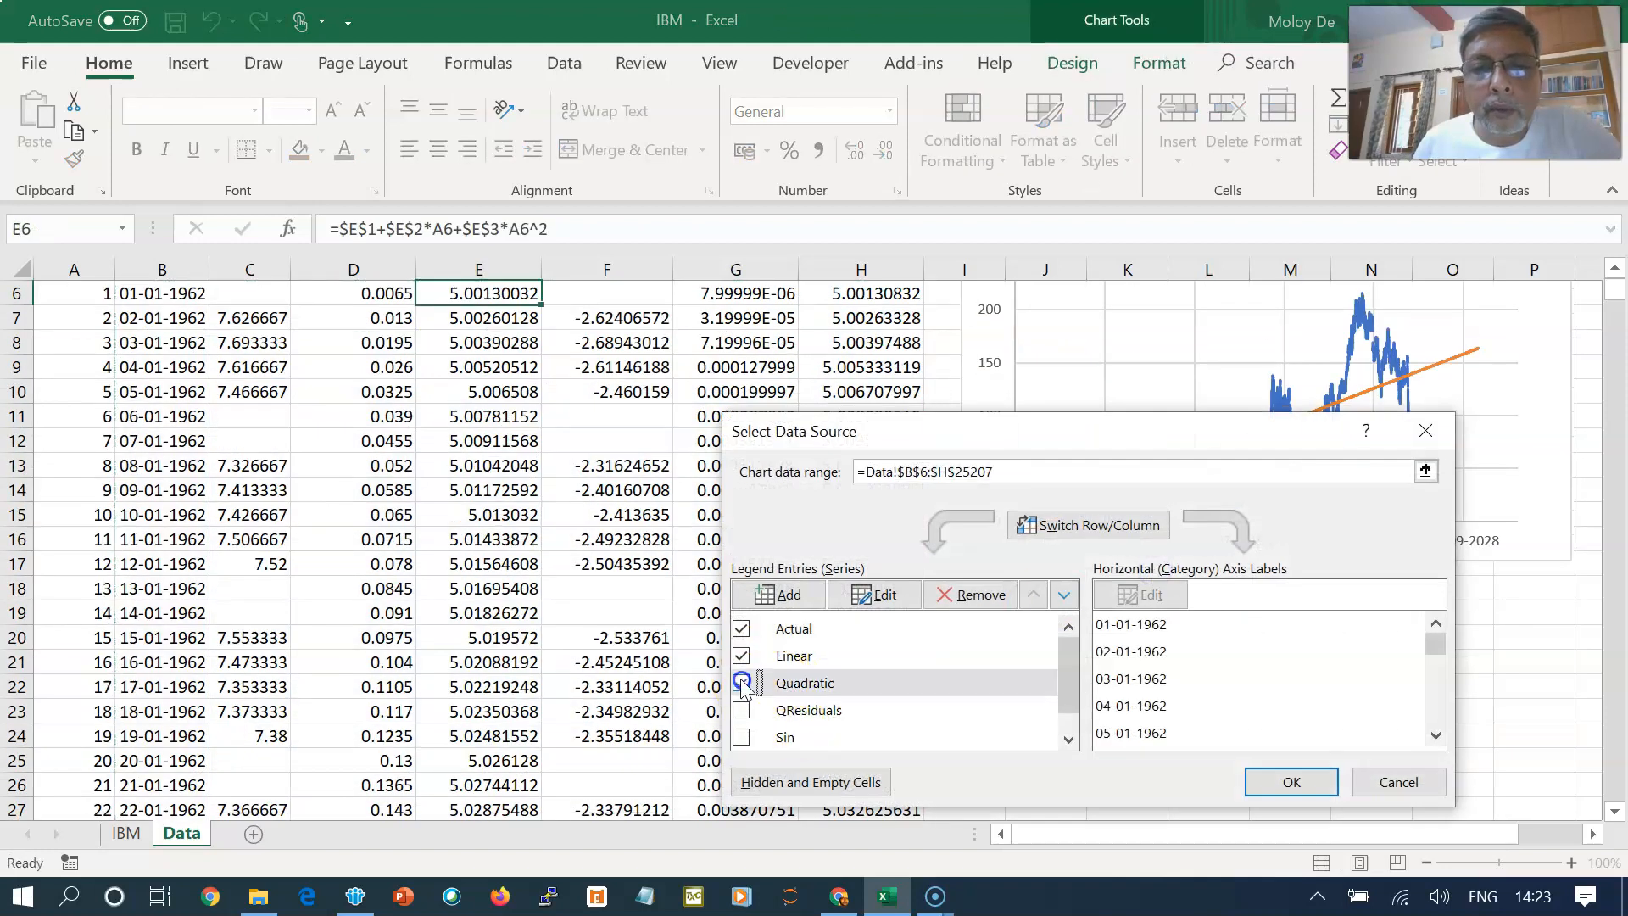
click(1290, 781)
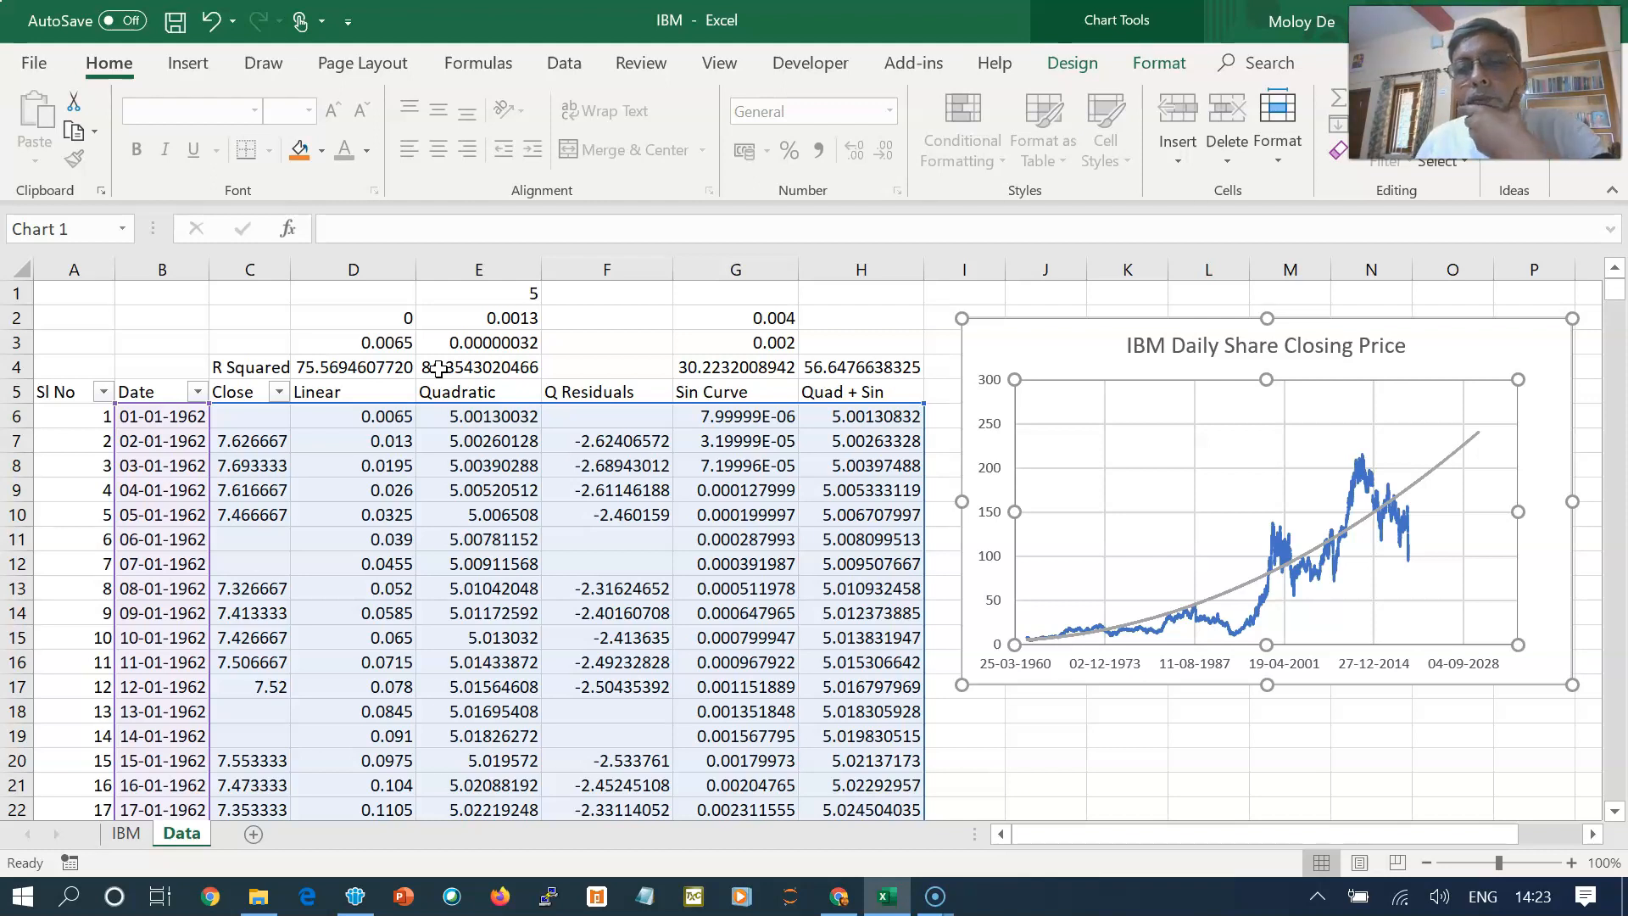
- Set the quadratic model's squared-term coefficient in E3 to 0.0000003
click(483, 341)
click(437, 231)
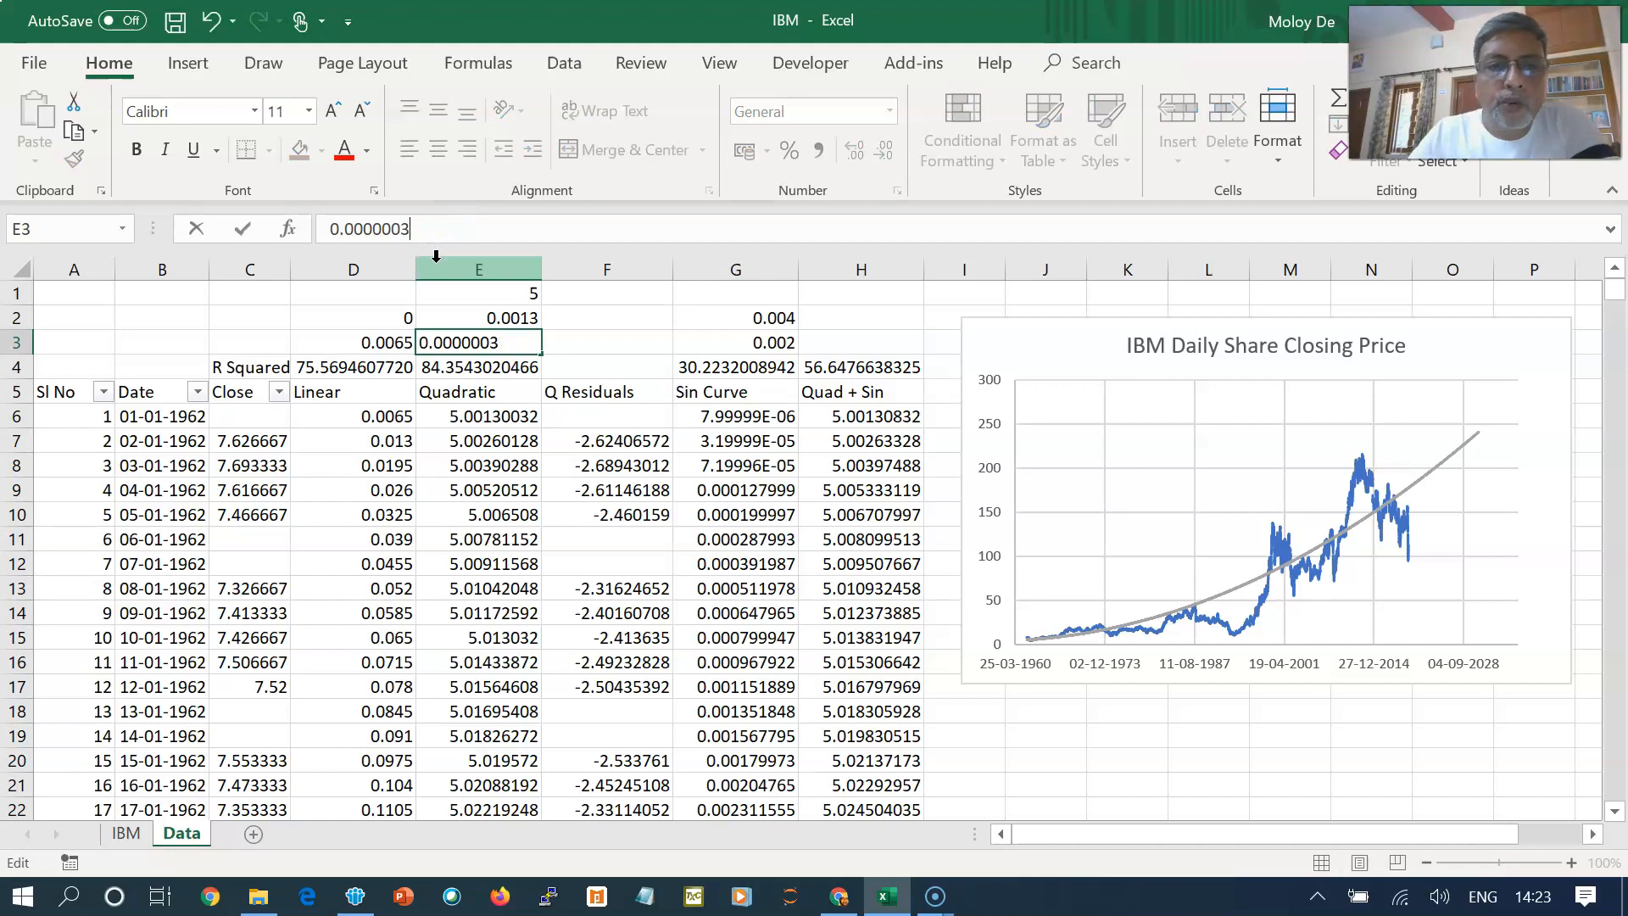
key(Return)
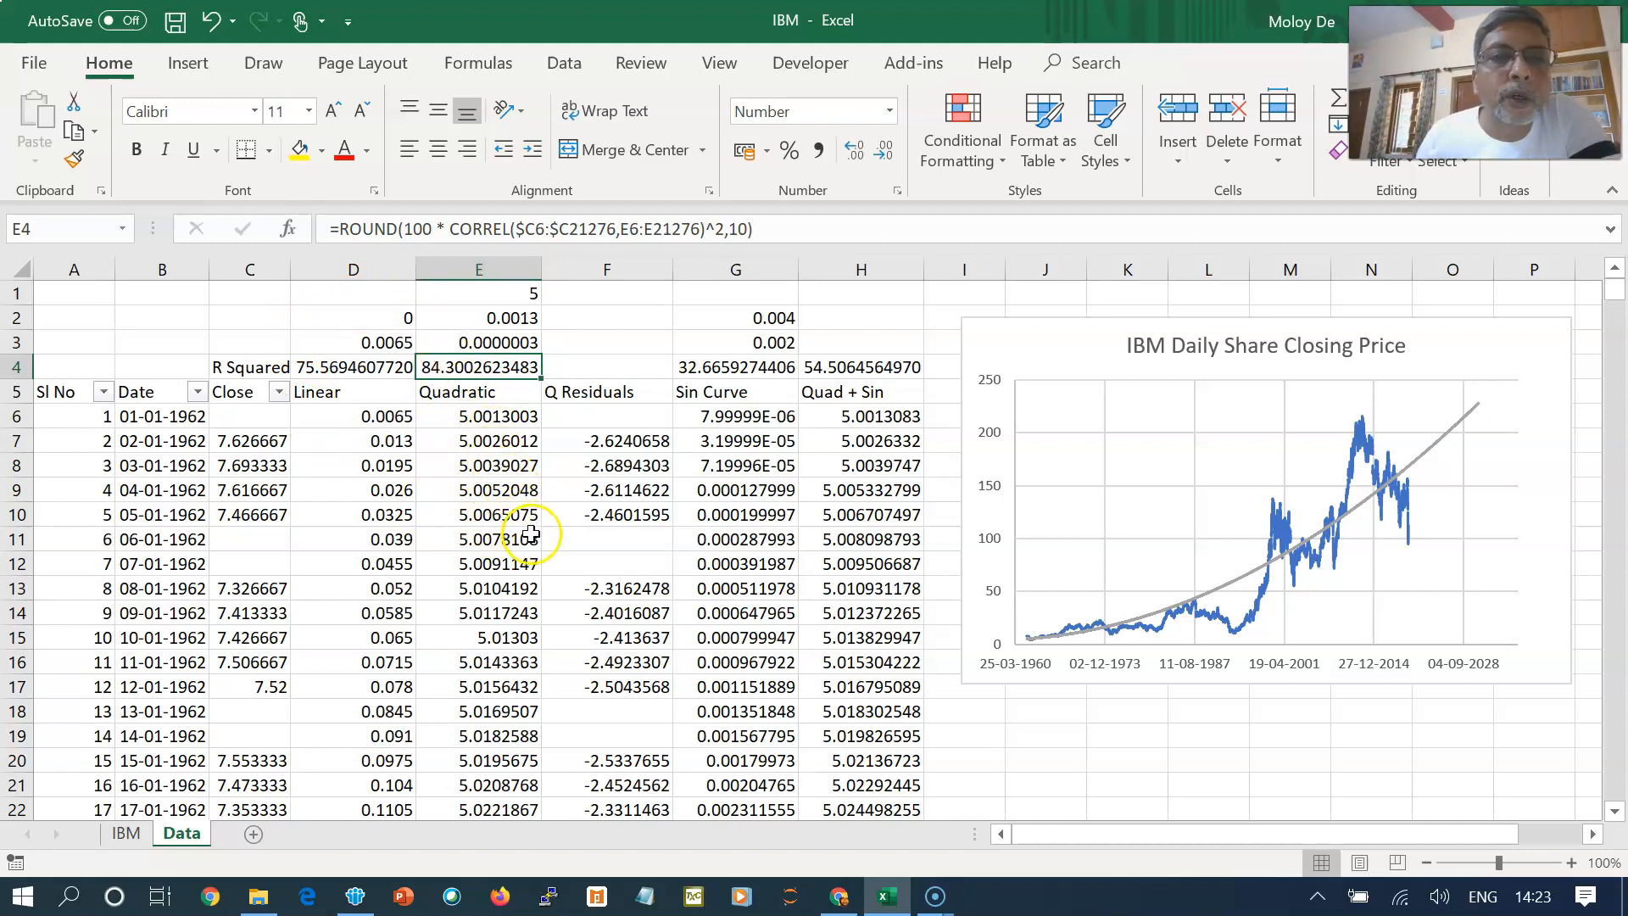
- Try 0.00000025 as the quadratic model's squared-term coefficient in E3, and set it back to 0.0000003
click(505, 344)
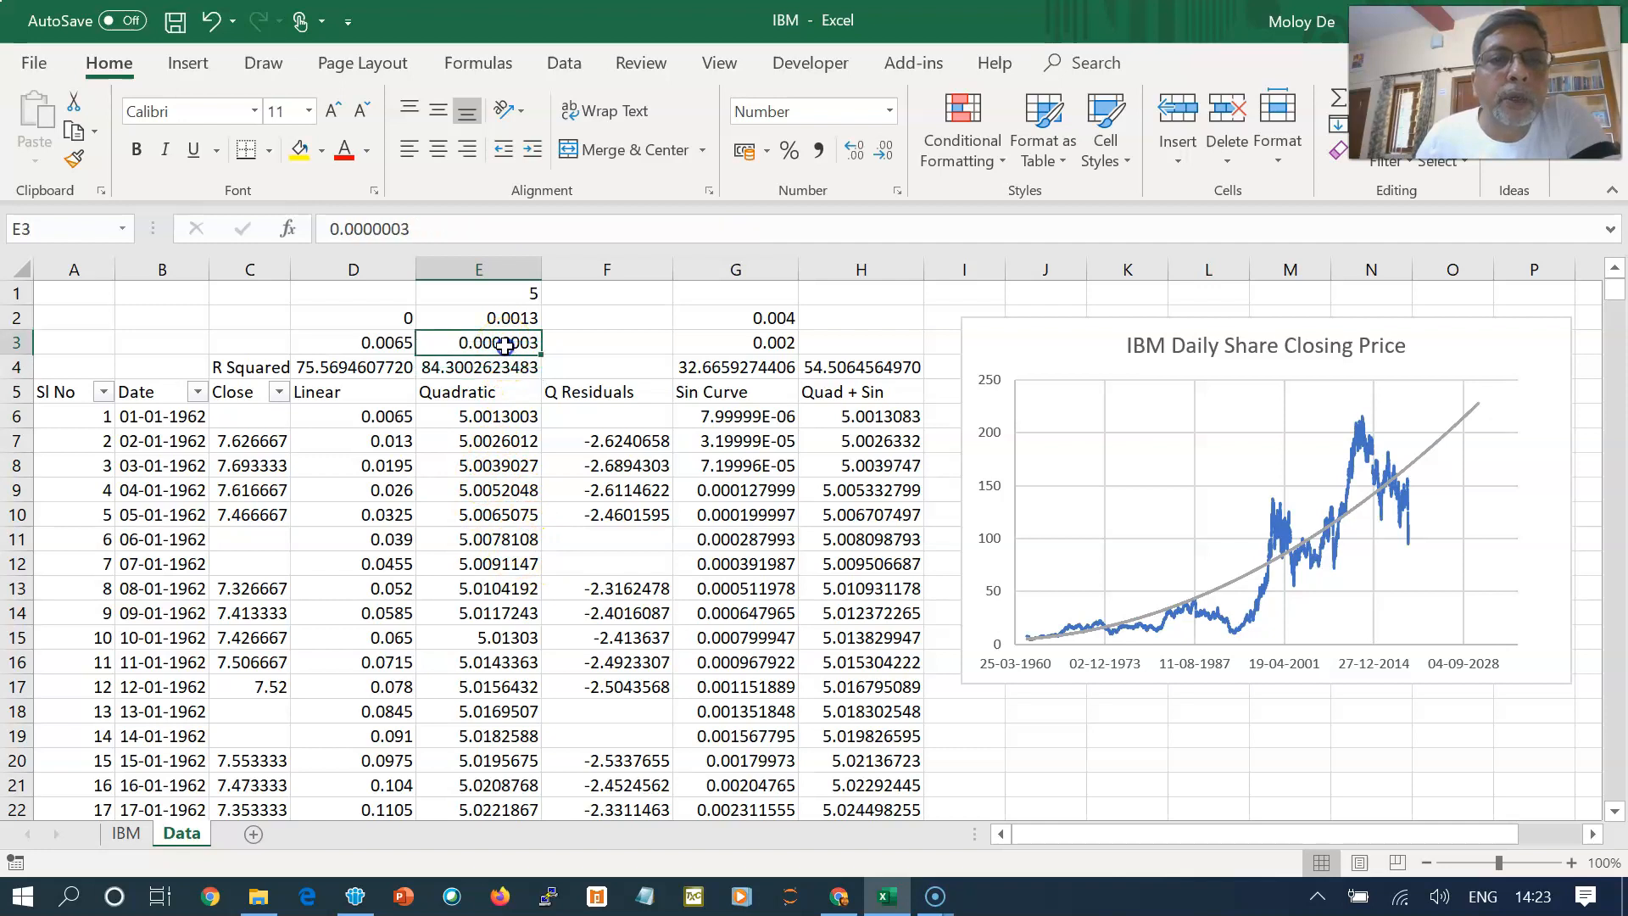
click(434, 229)
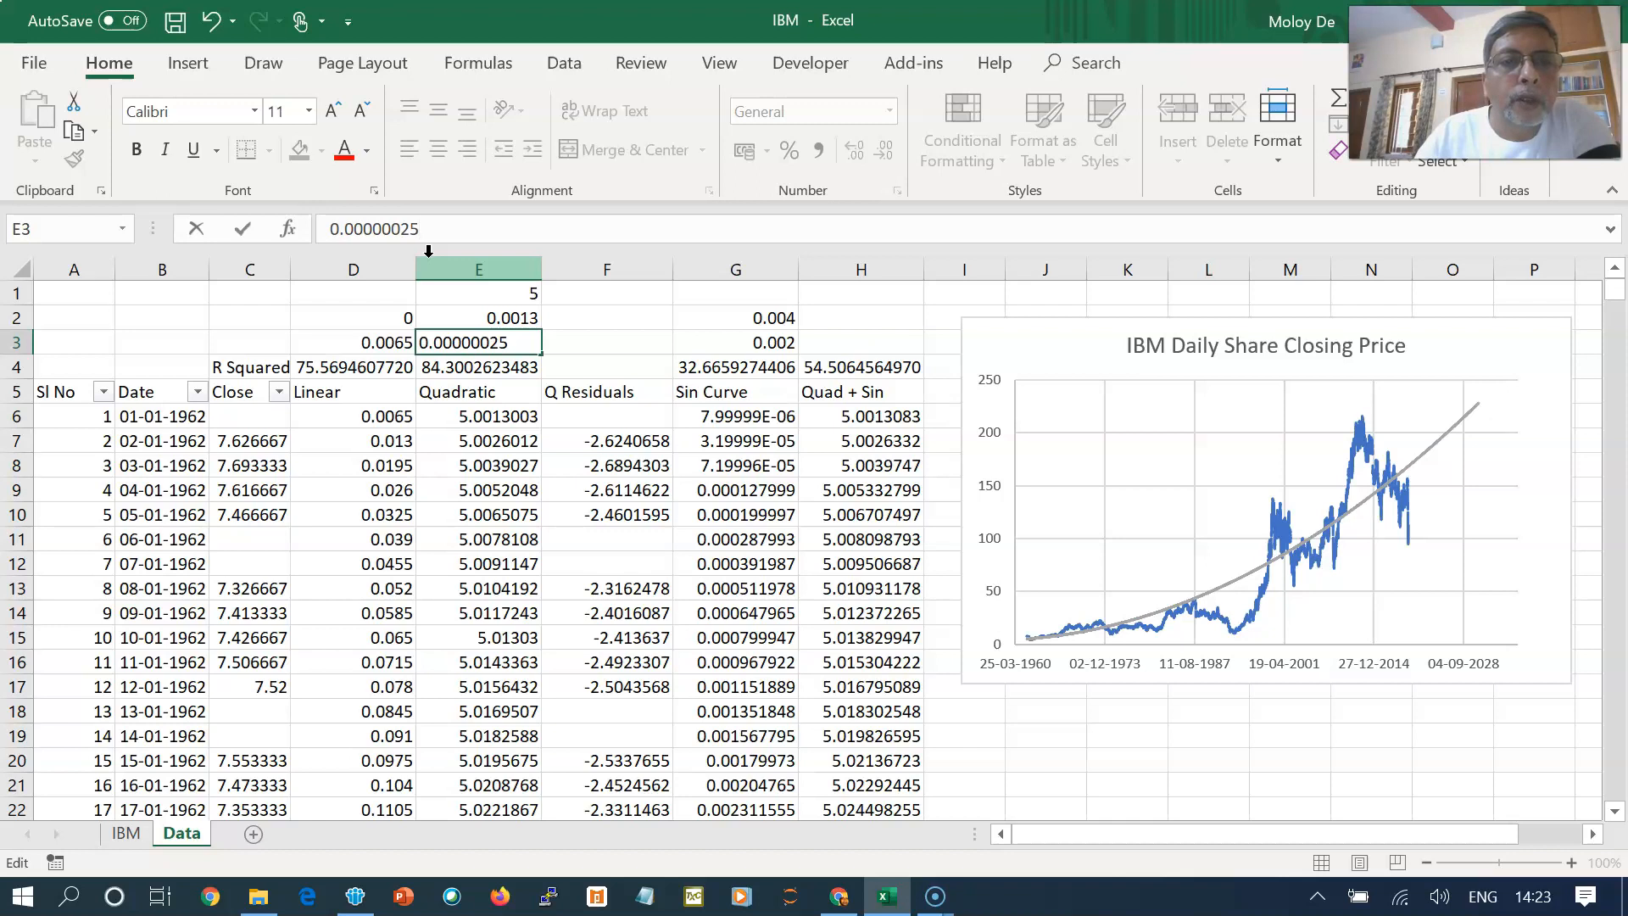
key(Return)
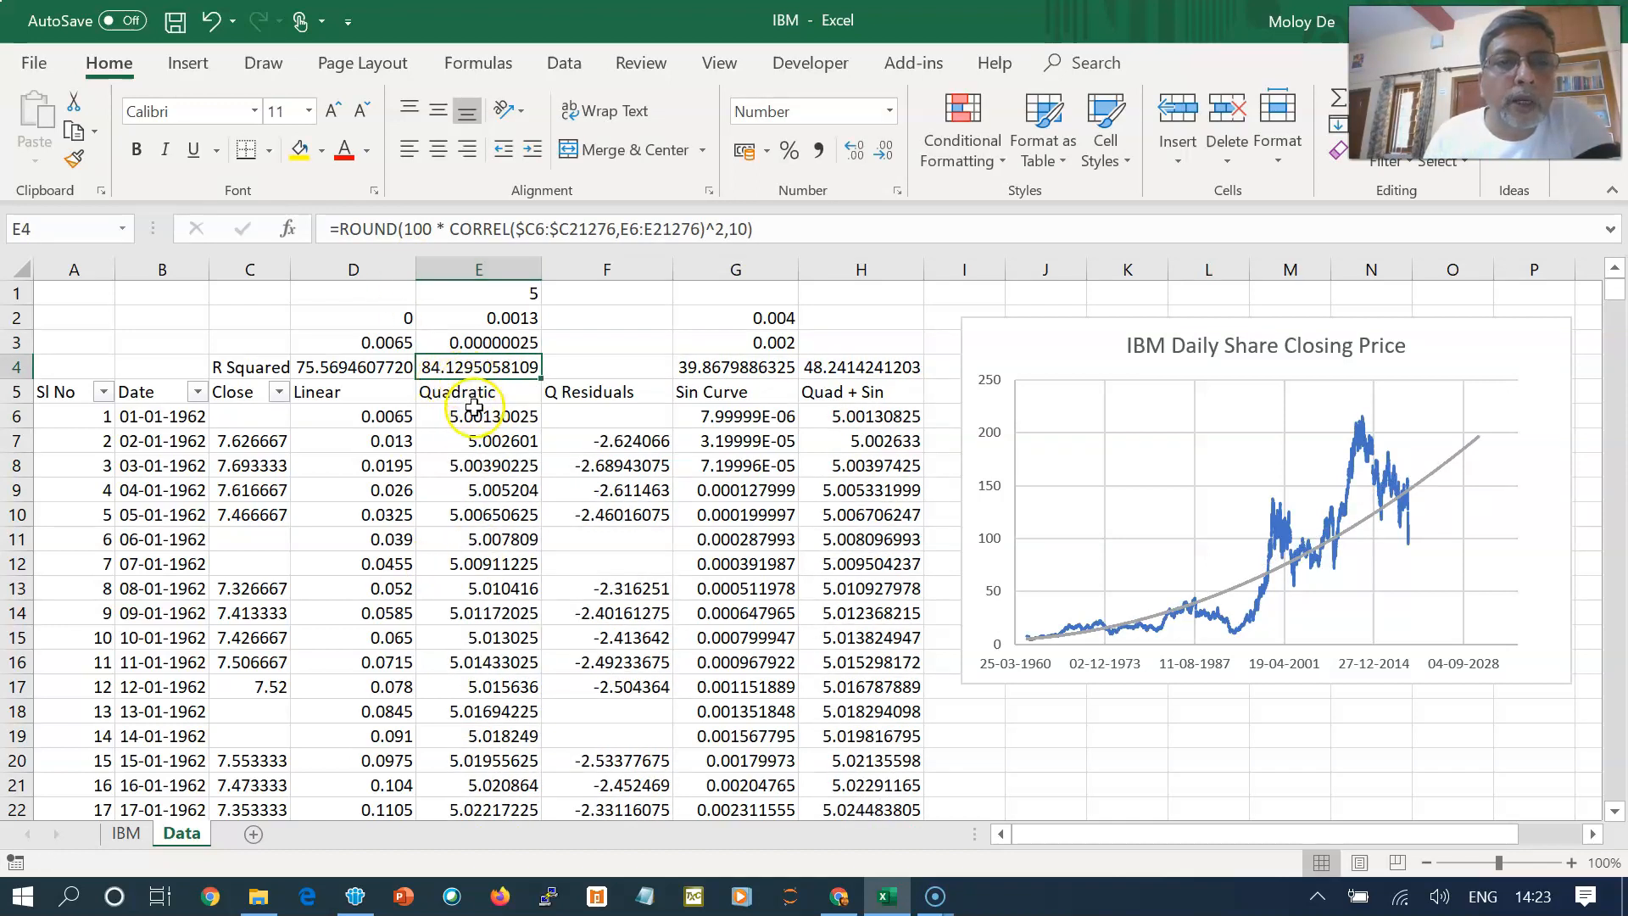
click(481, 344)
click(435, 230)
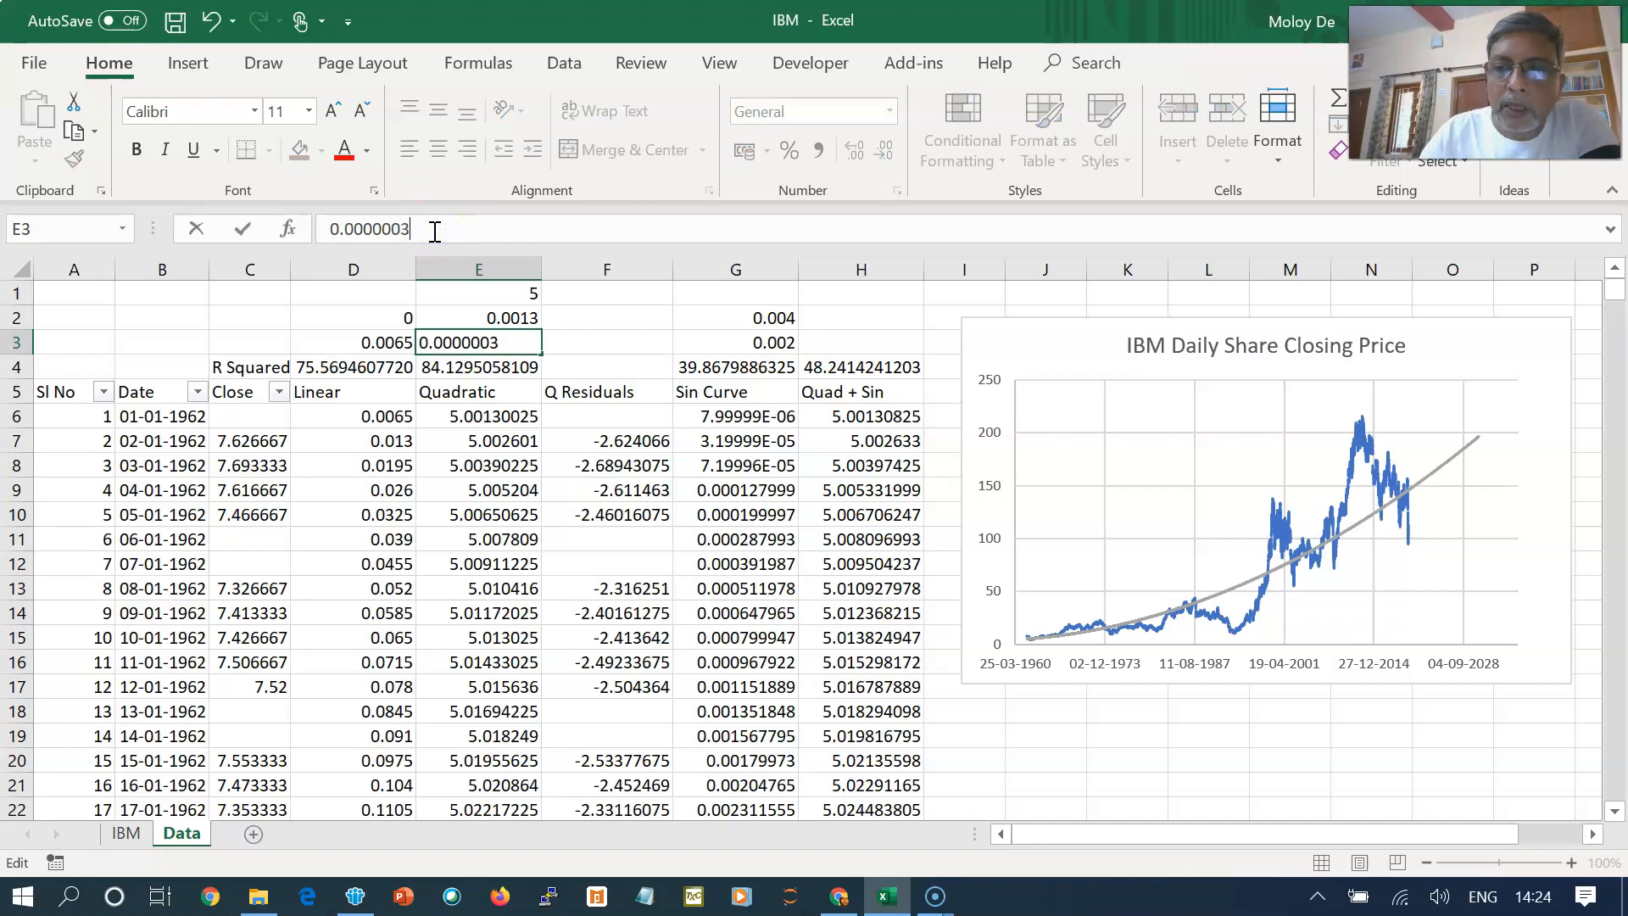
key(Return)
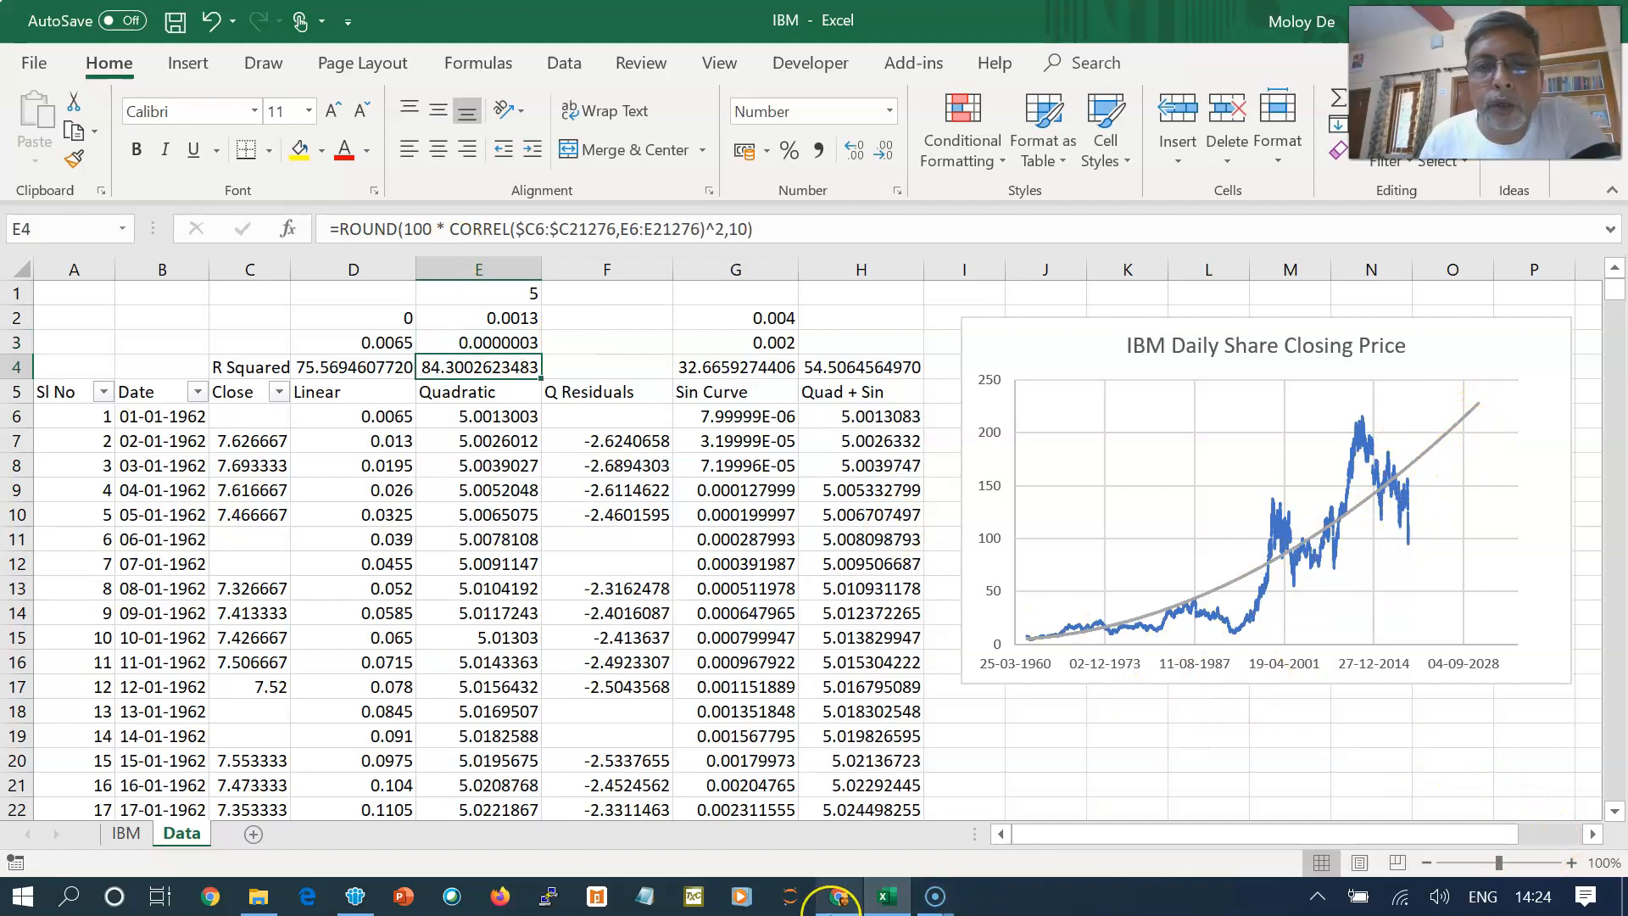
- Examine the projected Linear, Quadratic and sine-based prices in the last data rows, through 31-12-2030
mouse_move(834, 901)
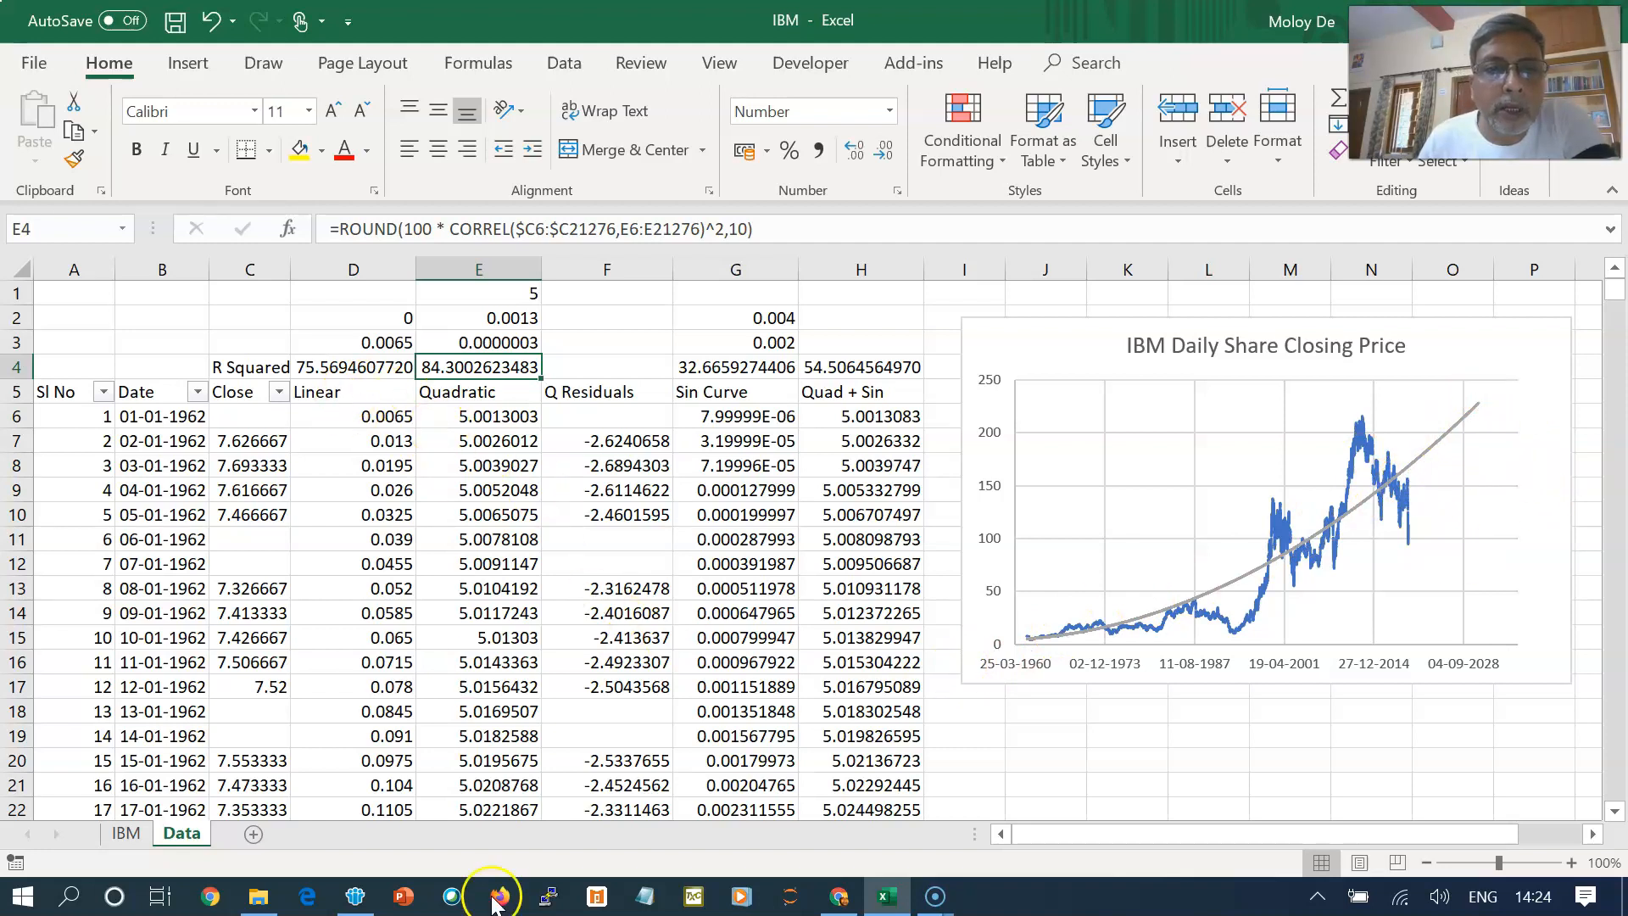
drag(1614, 290, 1622, 892)
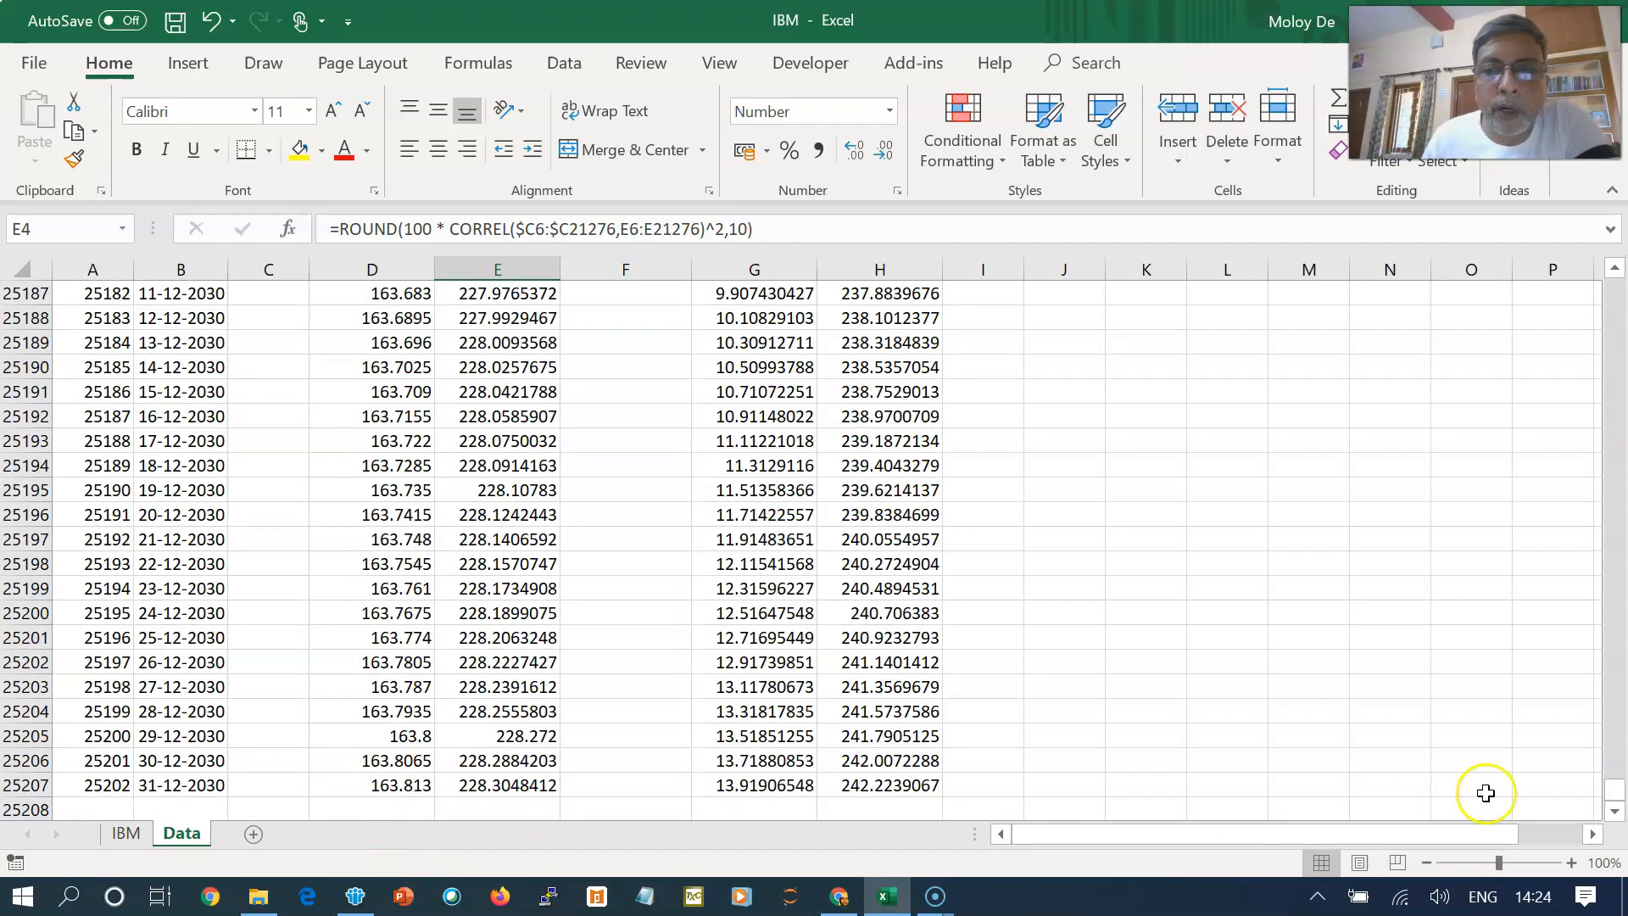
drag(1615, 793, 1618, 484)
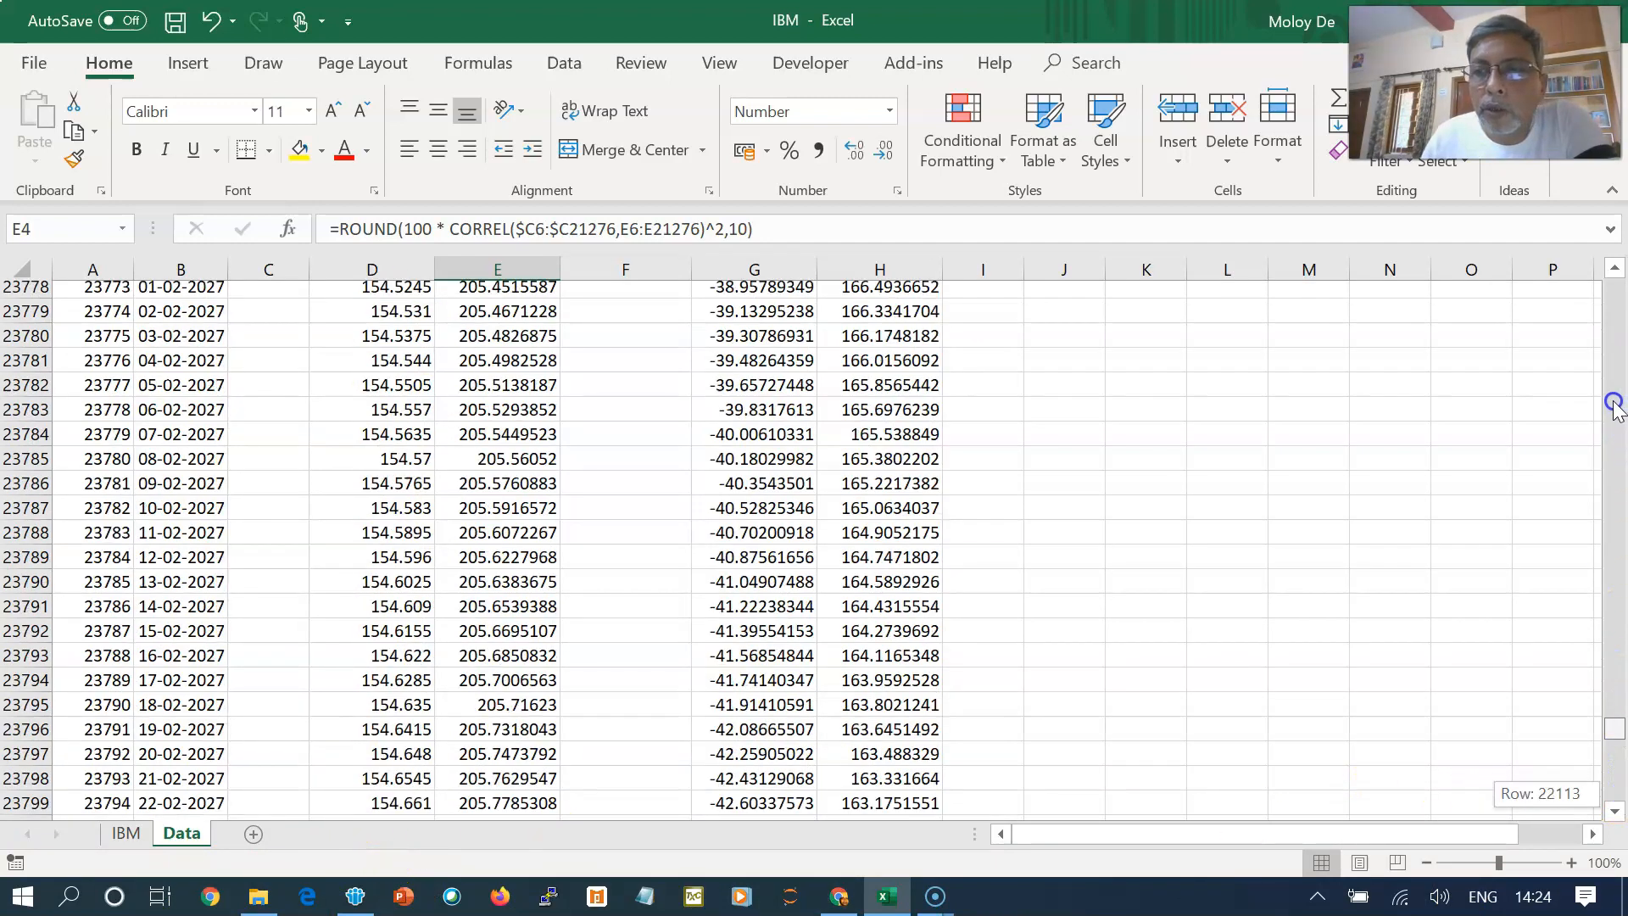
drag(1611, 371, 1616, 279)
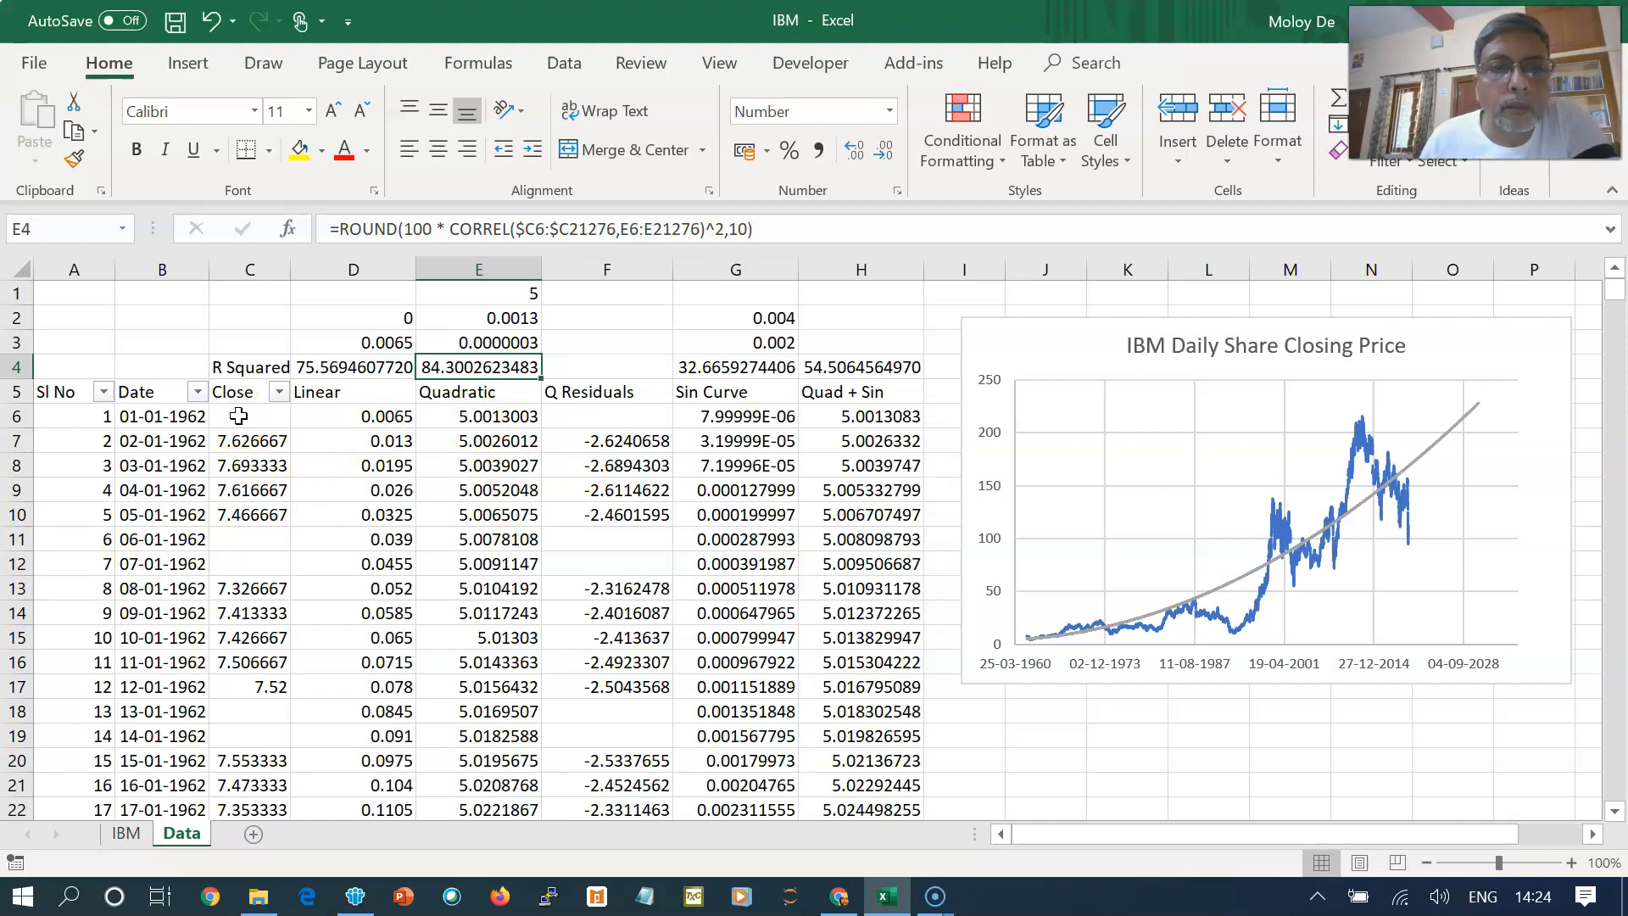
- Examine the Q Residuals formula in F7, which subtracts the closing price from the quadratic estimate
click(605, 447)
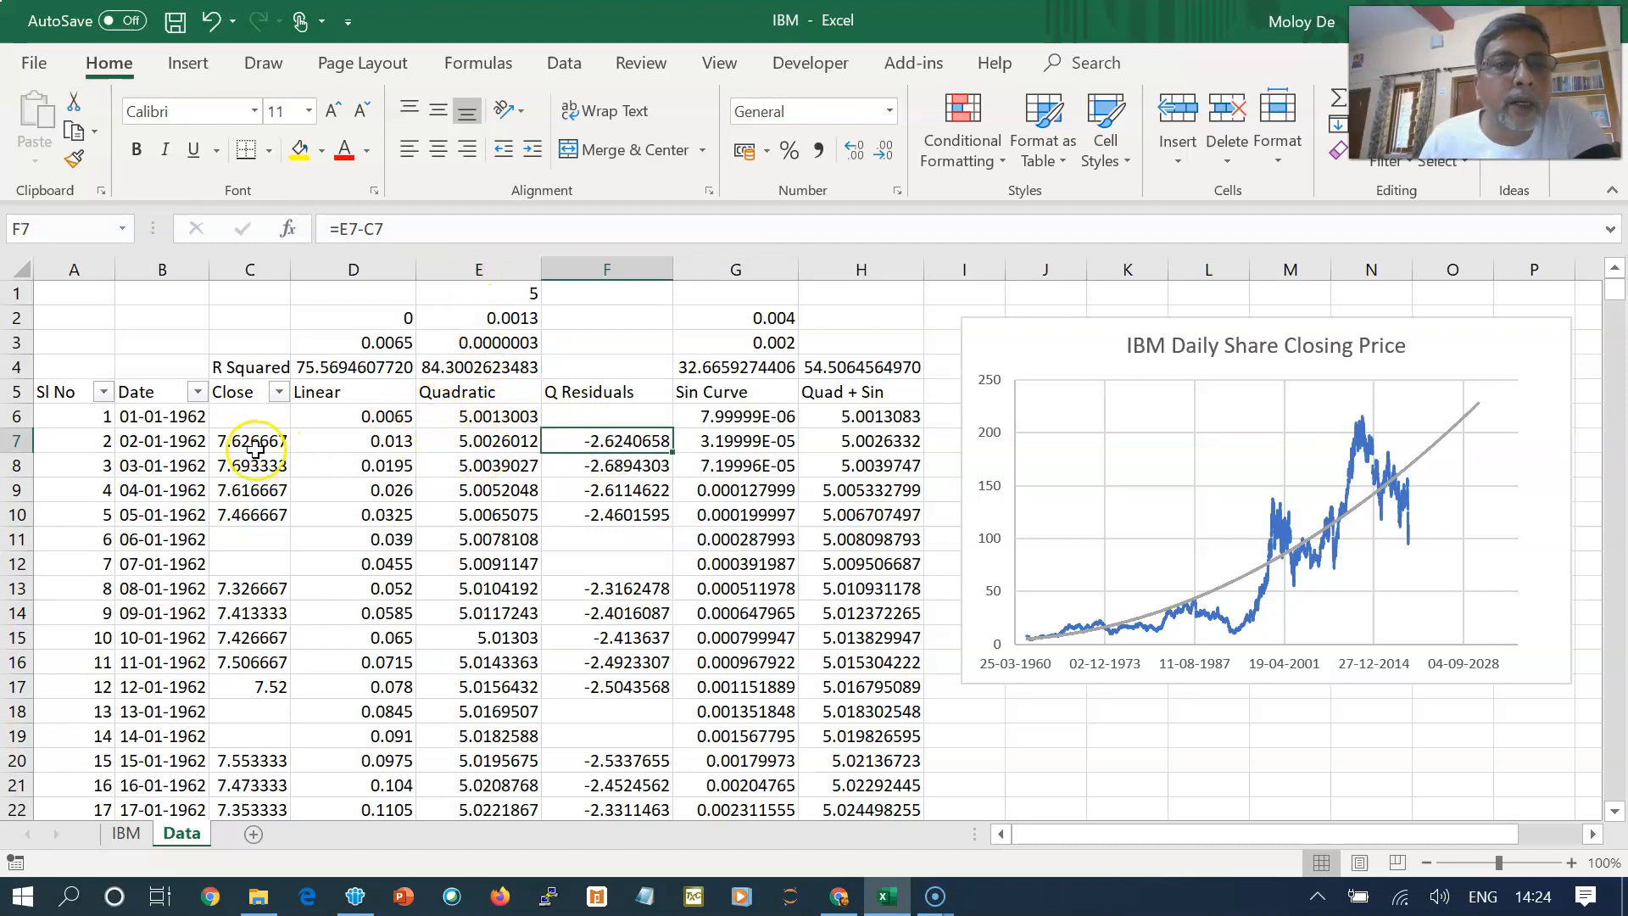
click(589, 417)
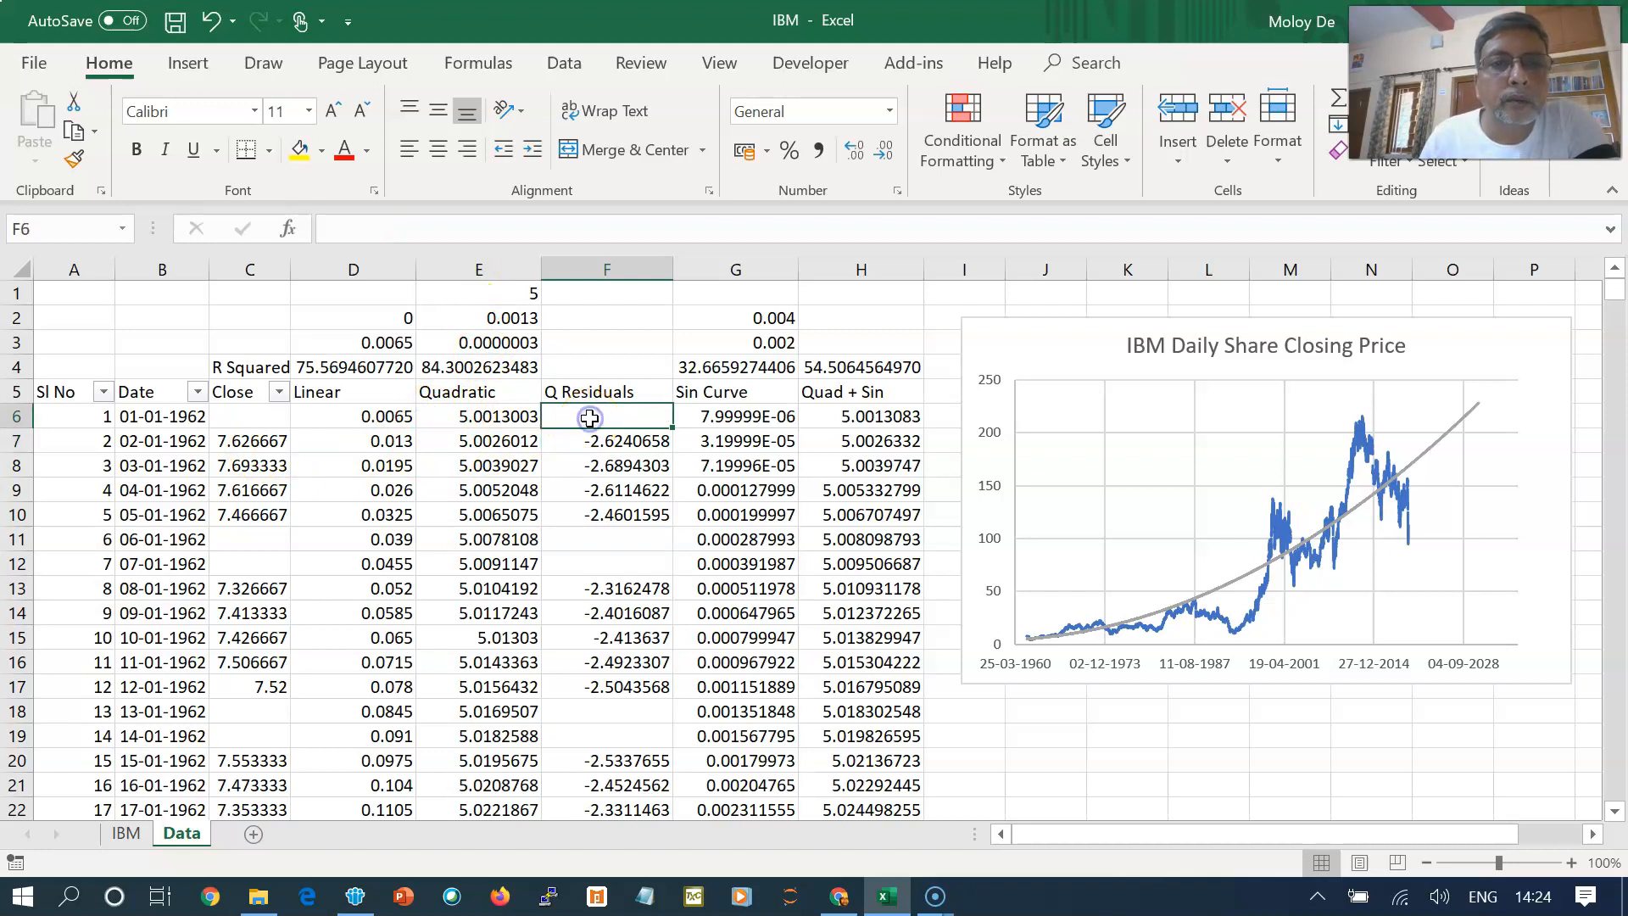
click(598, 440)
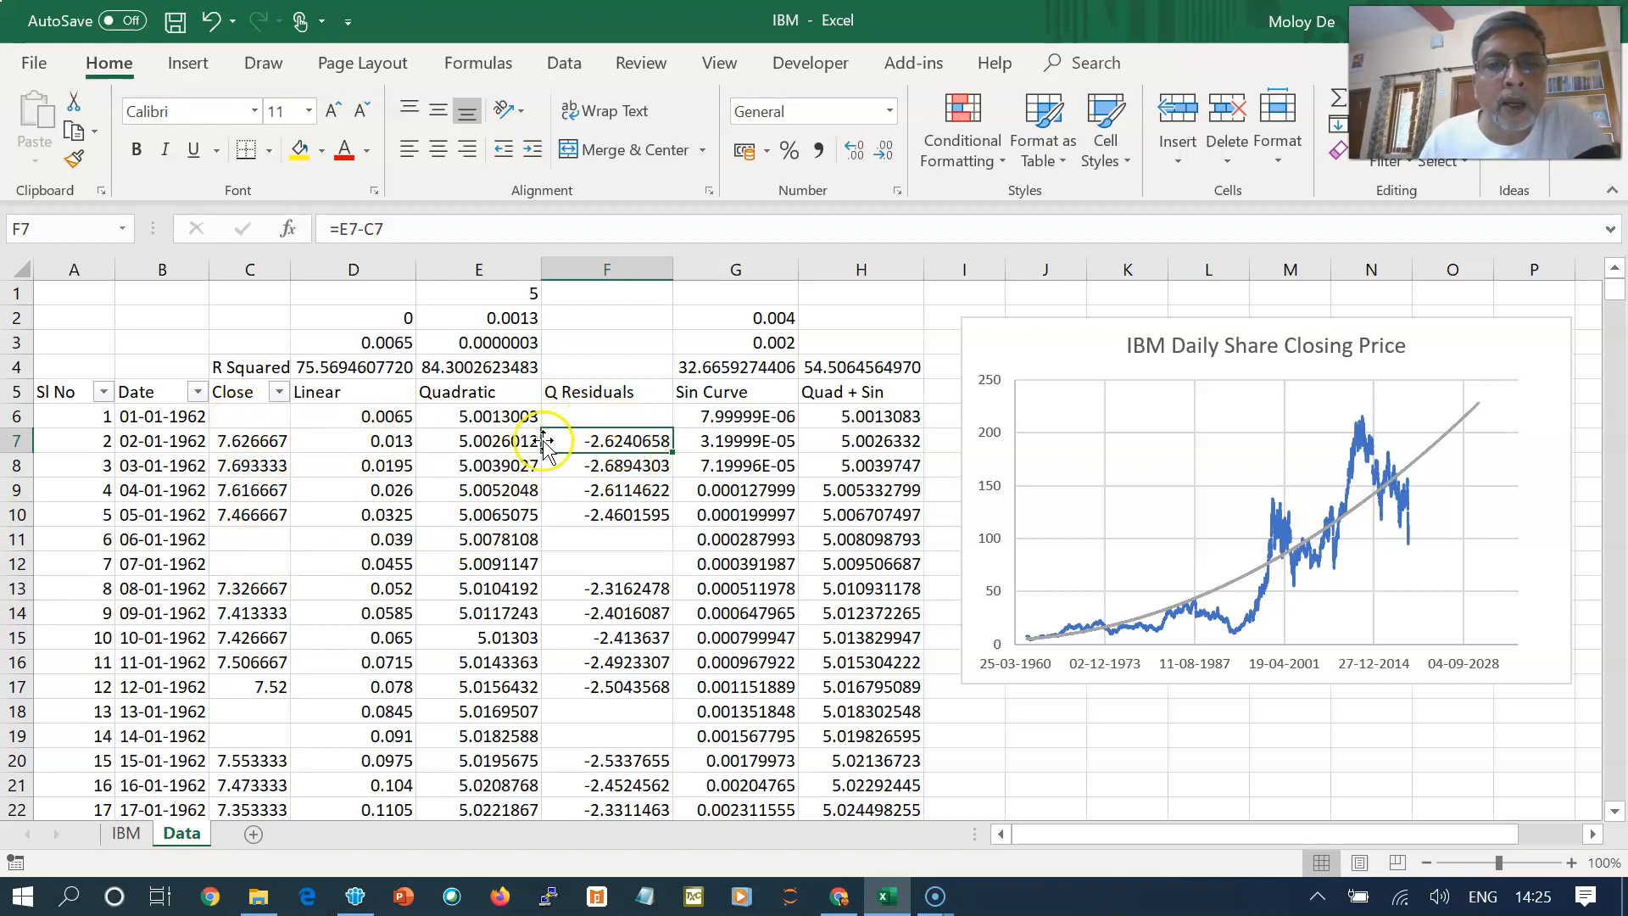
- Show only the QResiduals series on the share price chart, hiding the Actual and Quadratic series
right_click(1494, 475)
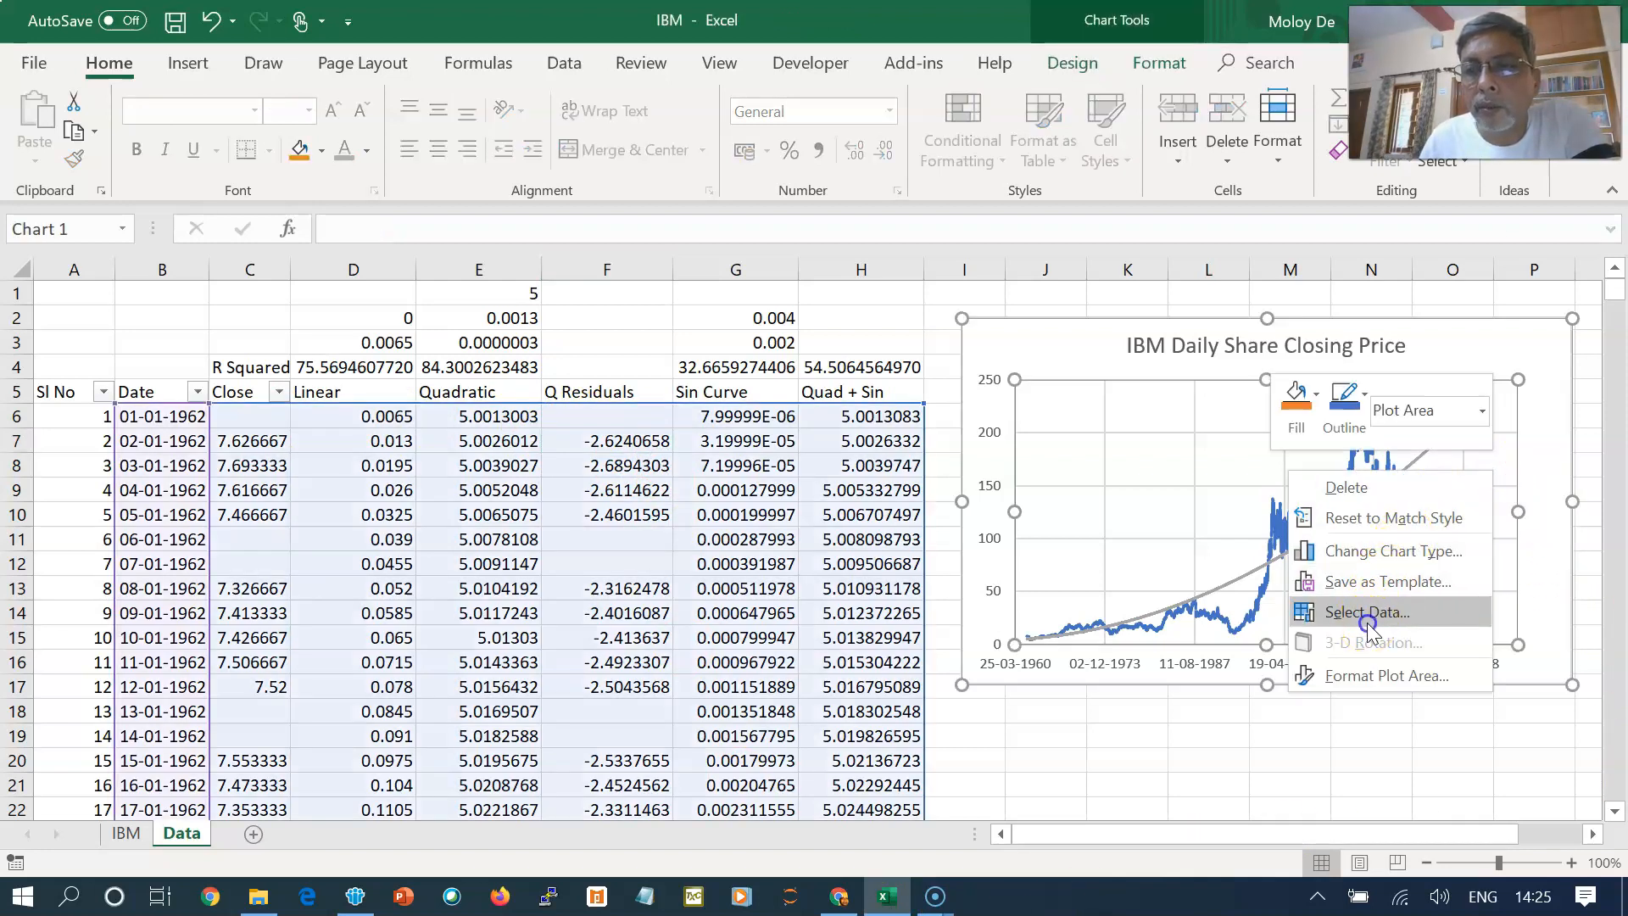
click(1366, 613)
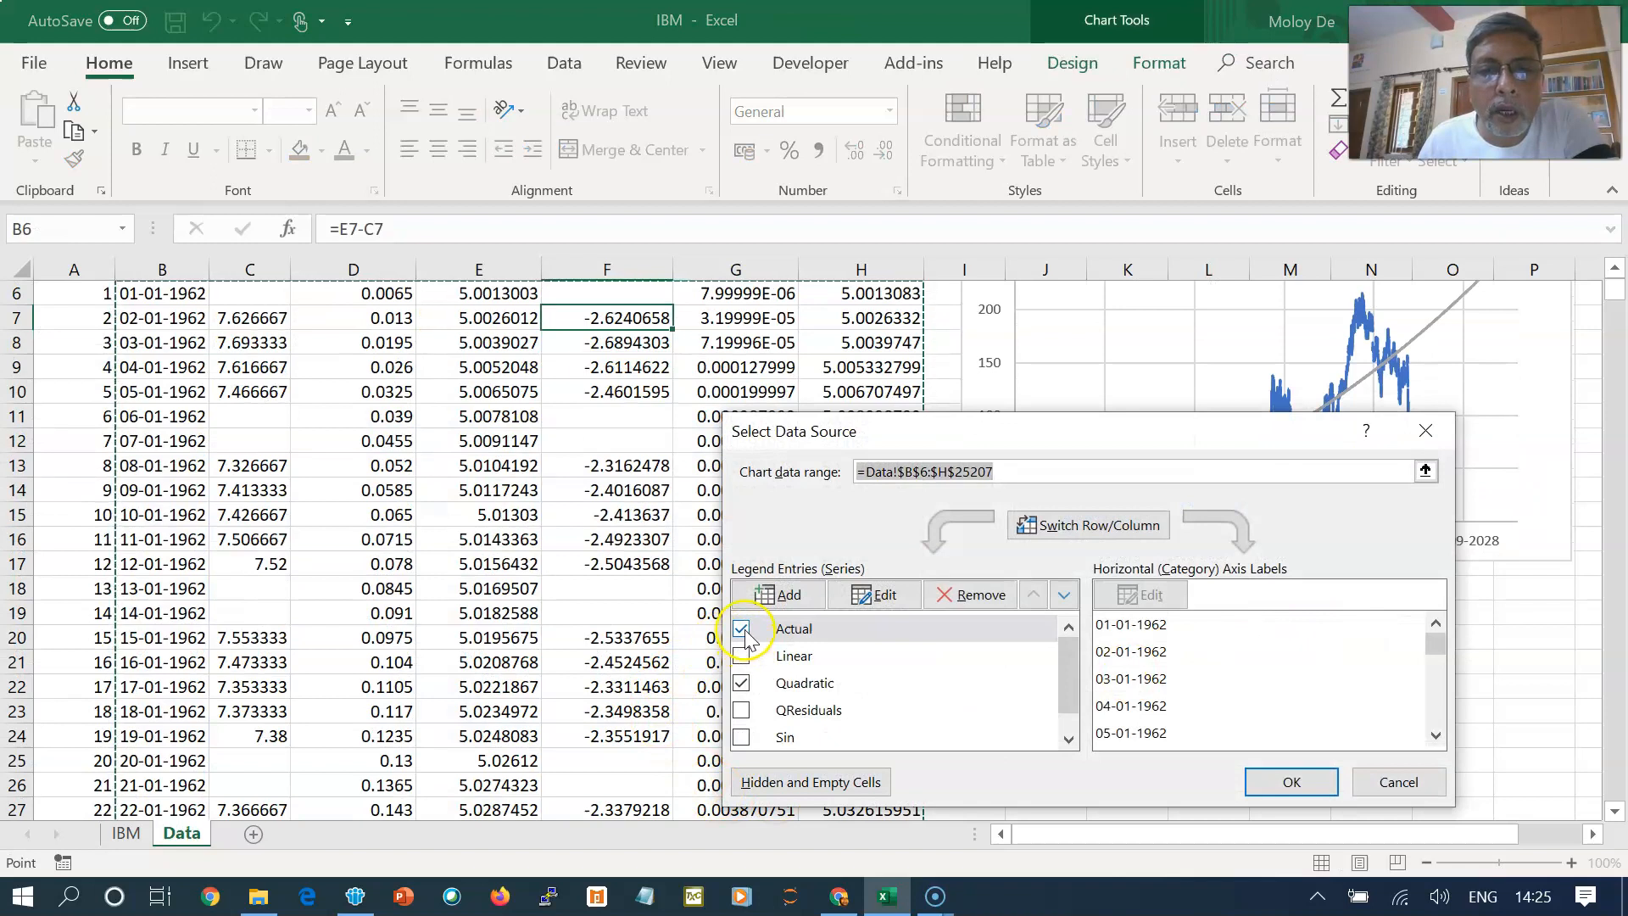
click(741, 629)
click(741, 684)
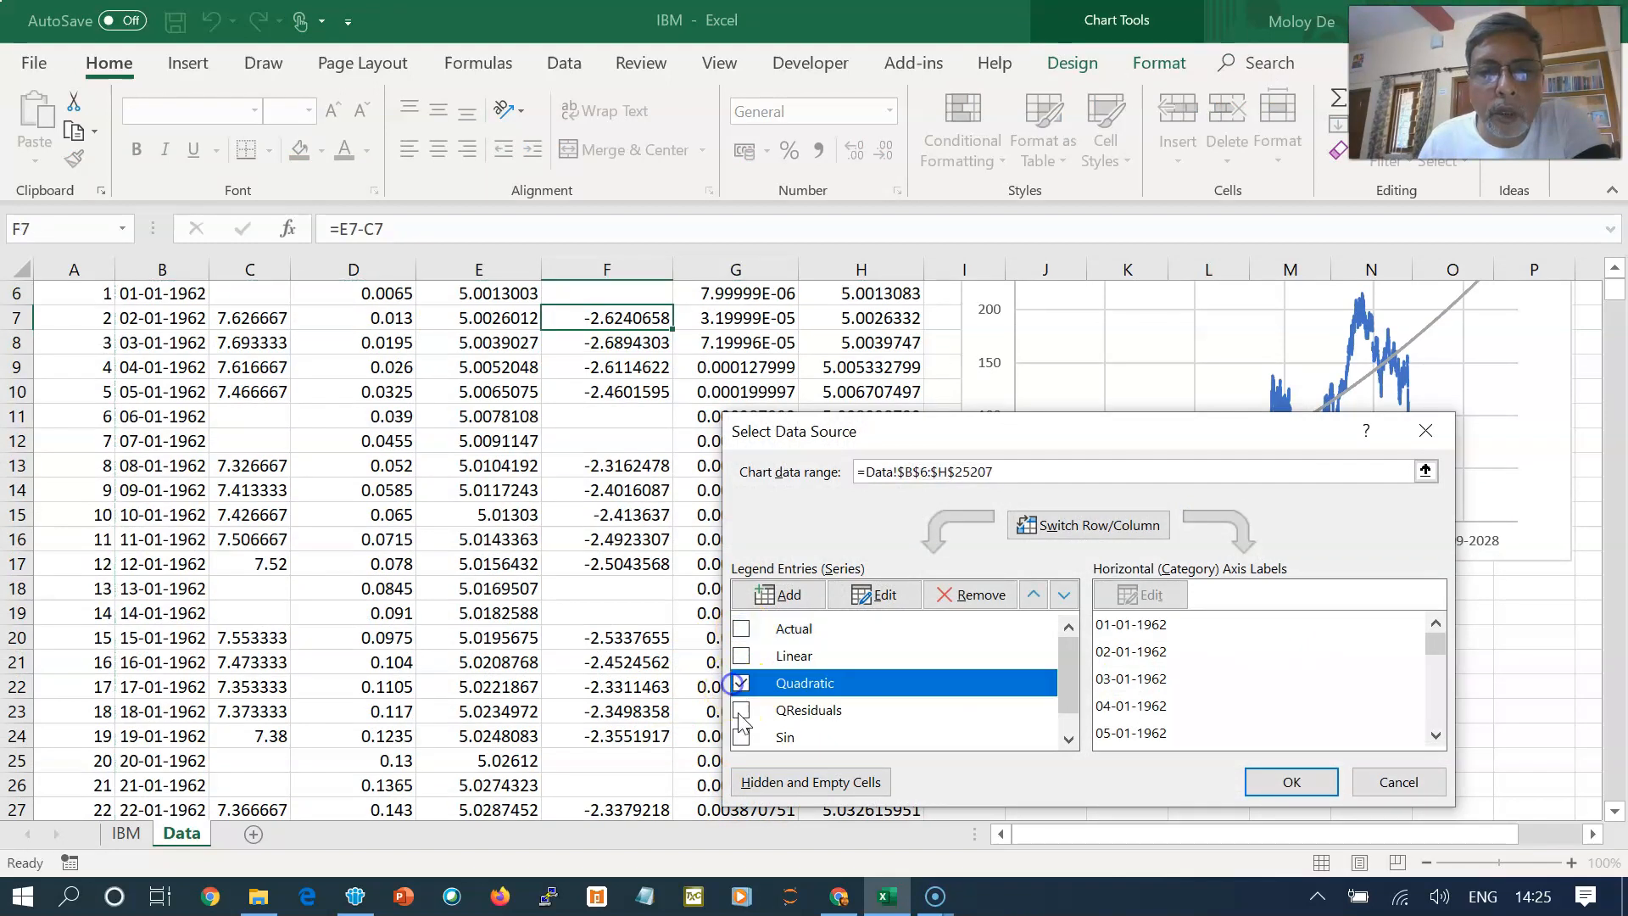
click(740, 710)
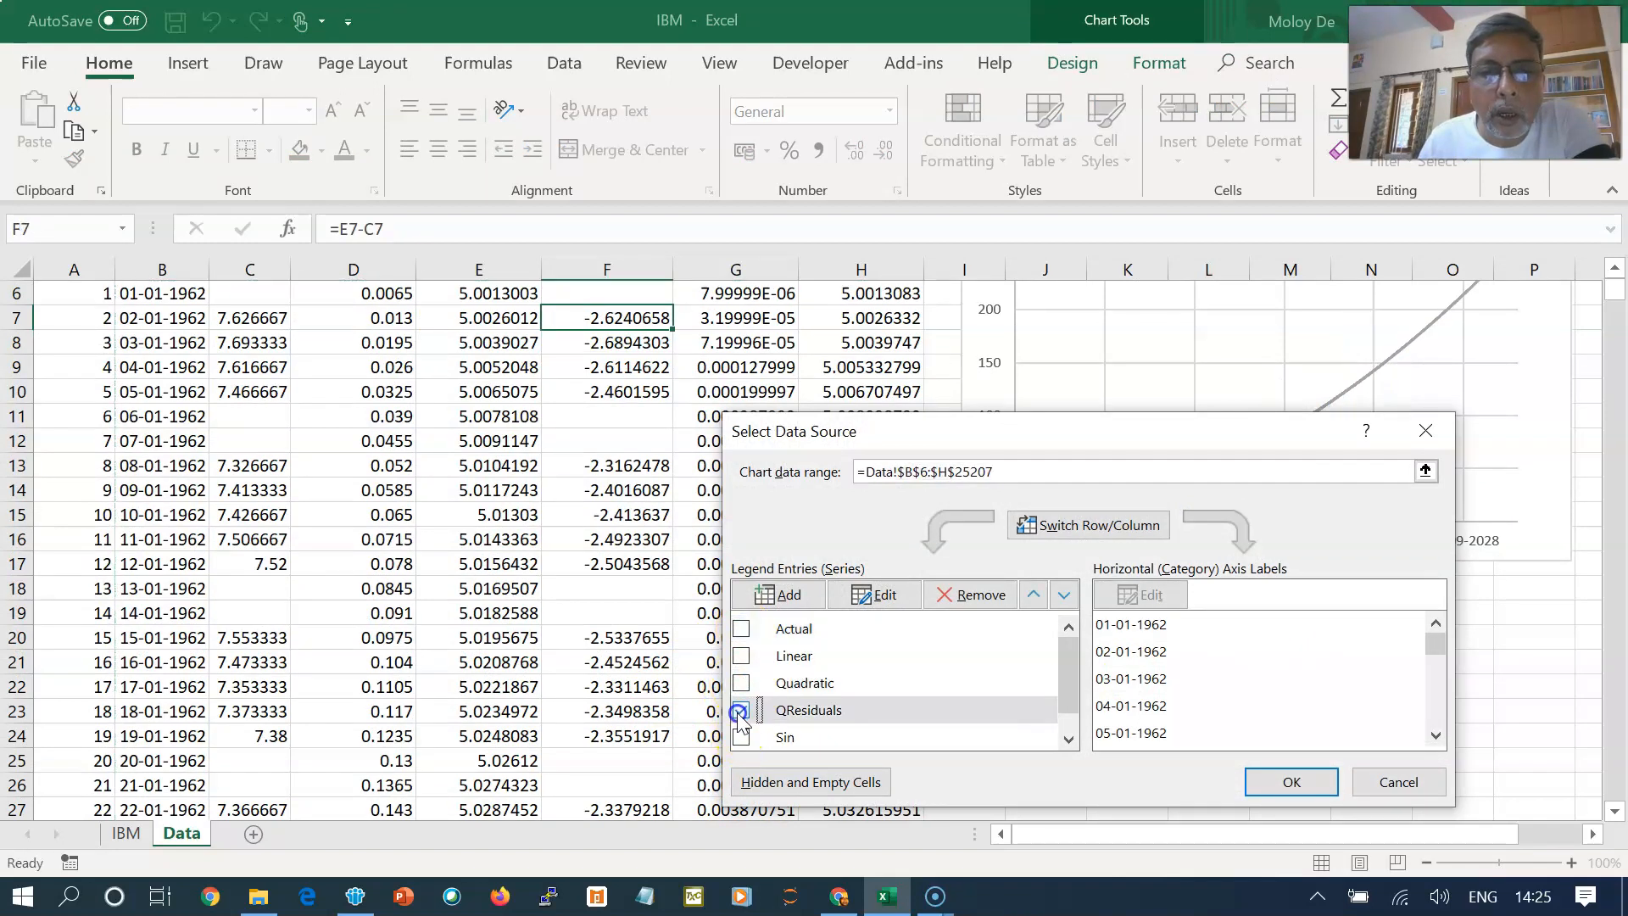
click(1294, 782)
scroll(1315, 776, up, 2)
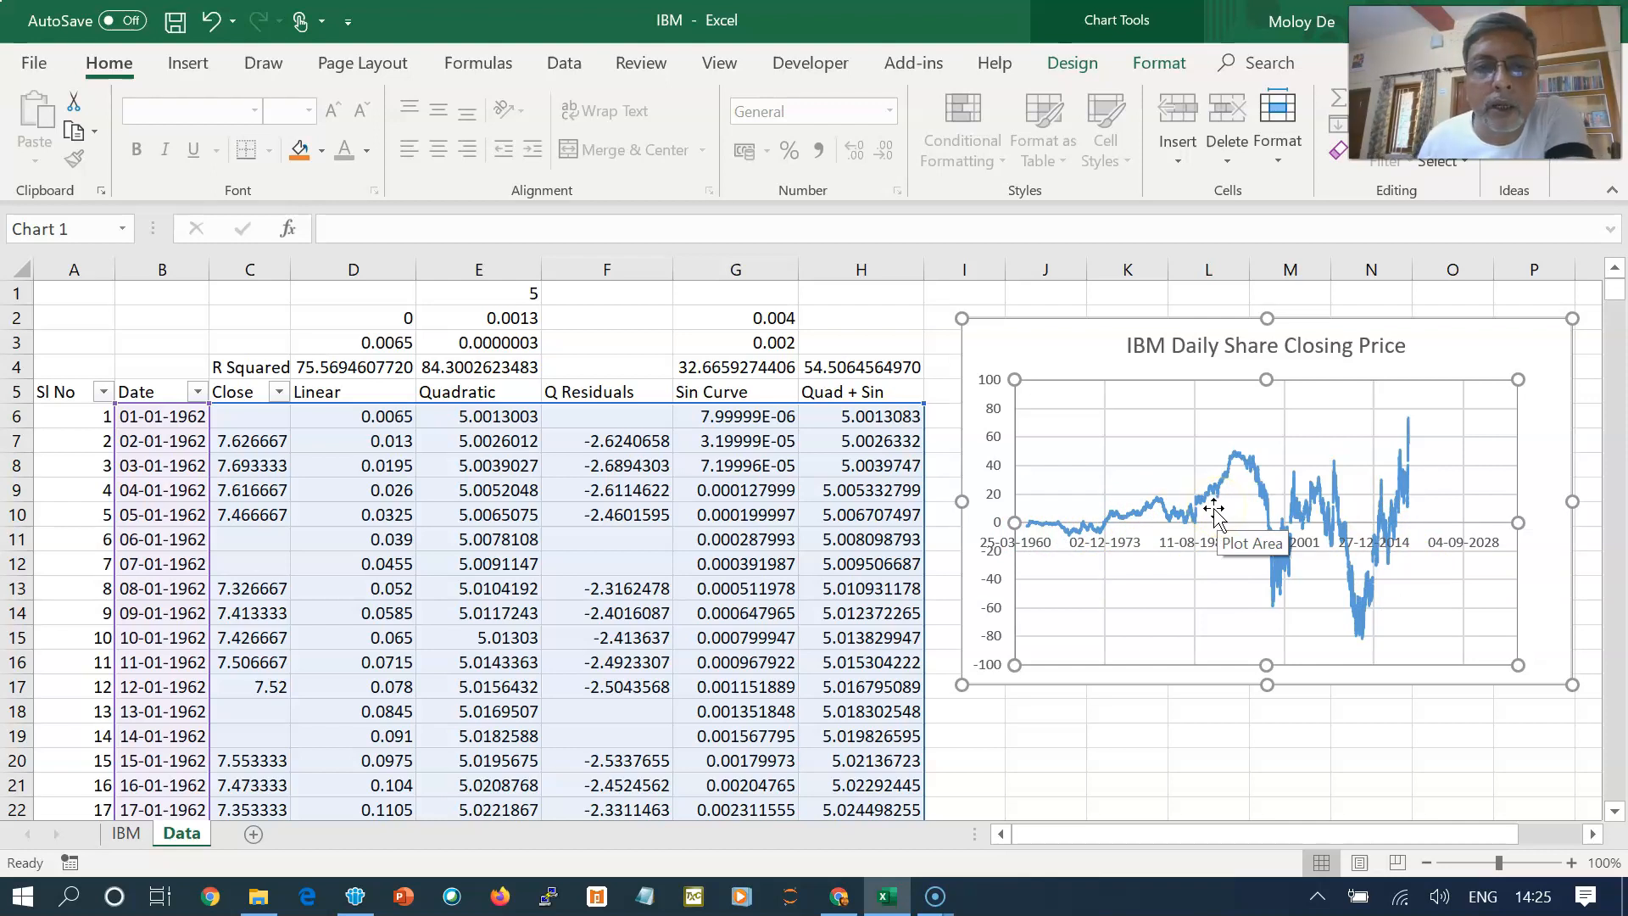
- Examine the Sin Curve formula in G6 and the amplitude coefficient in G2 that it references
click(718, 417)
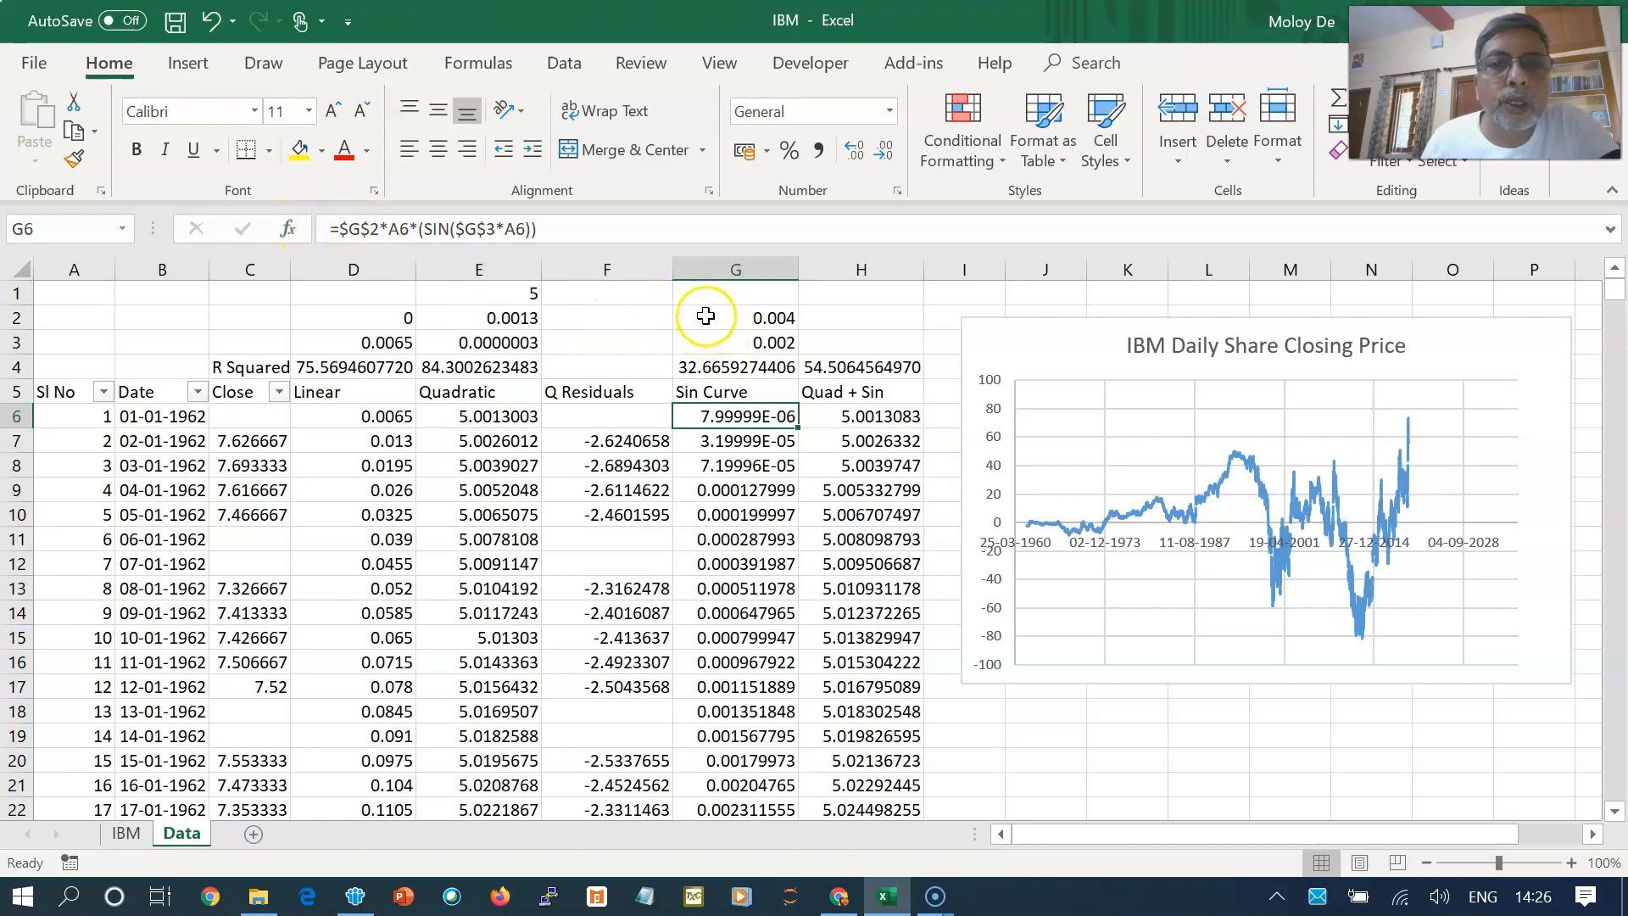
click(705, 316)
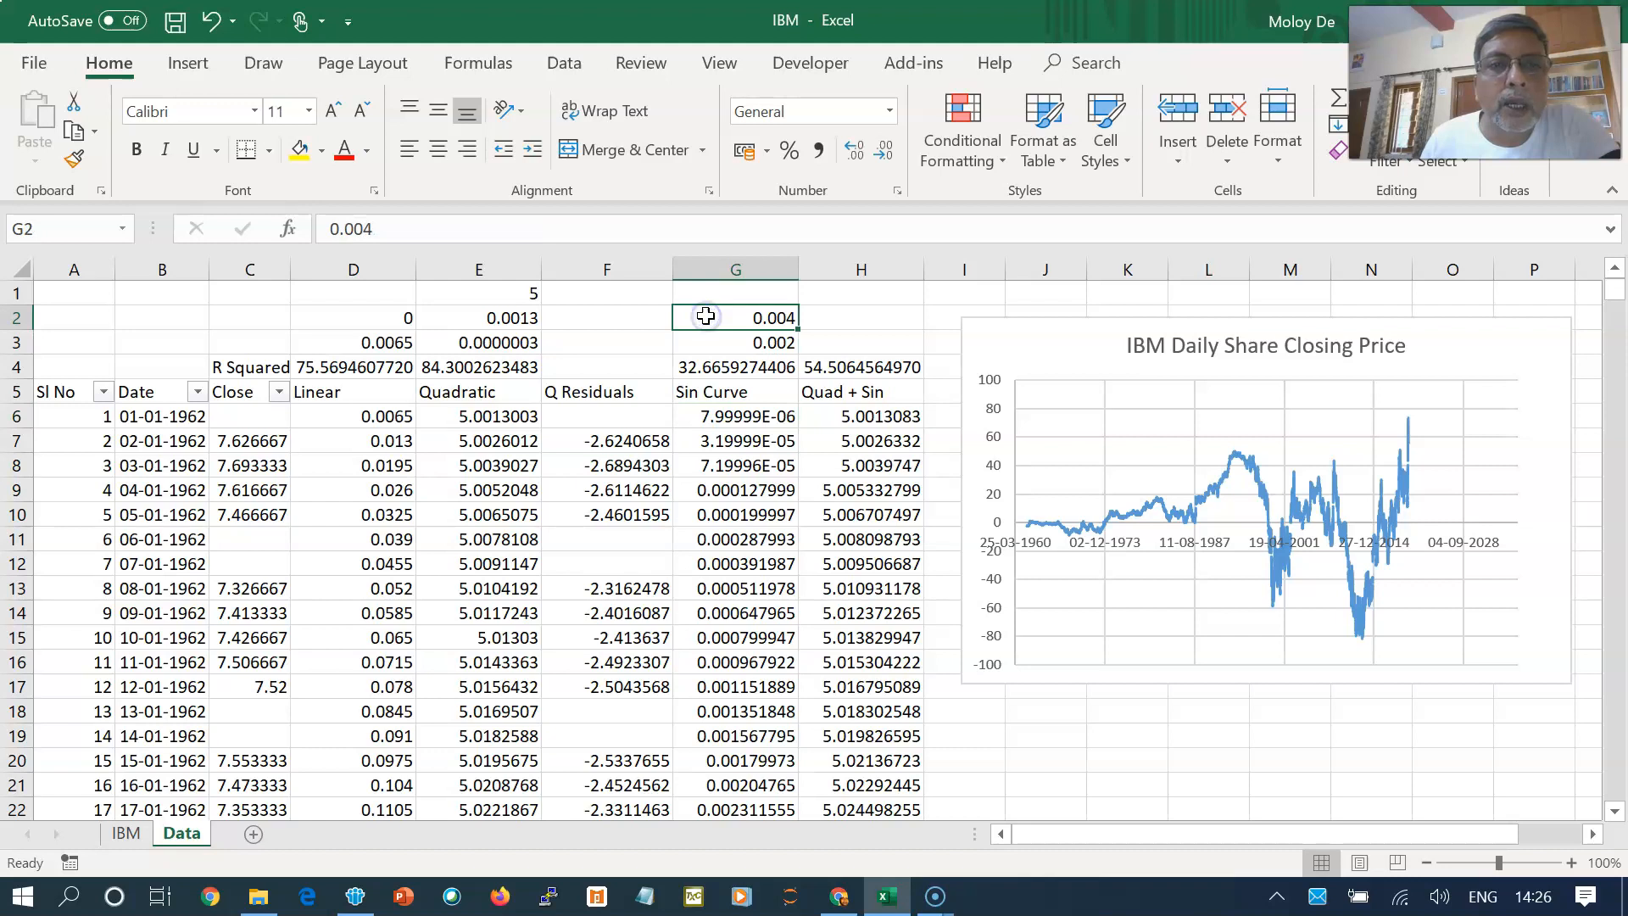
click(712, 417)
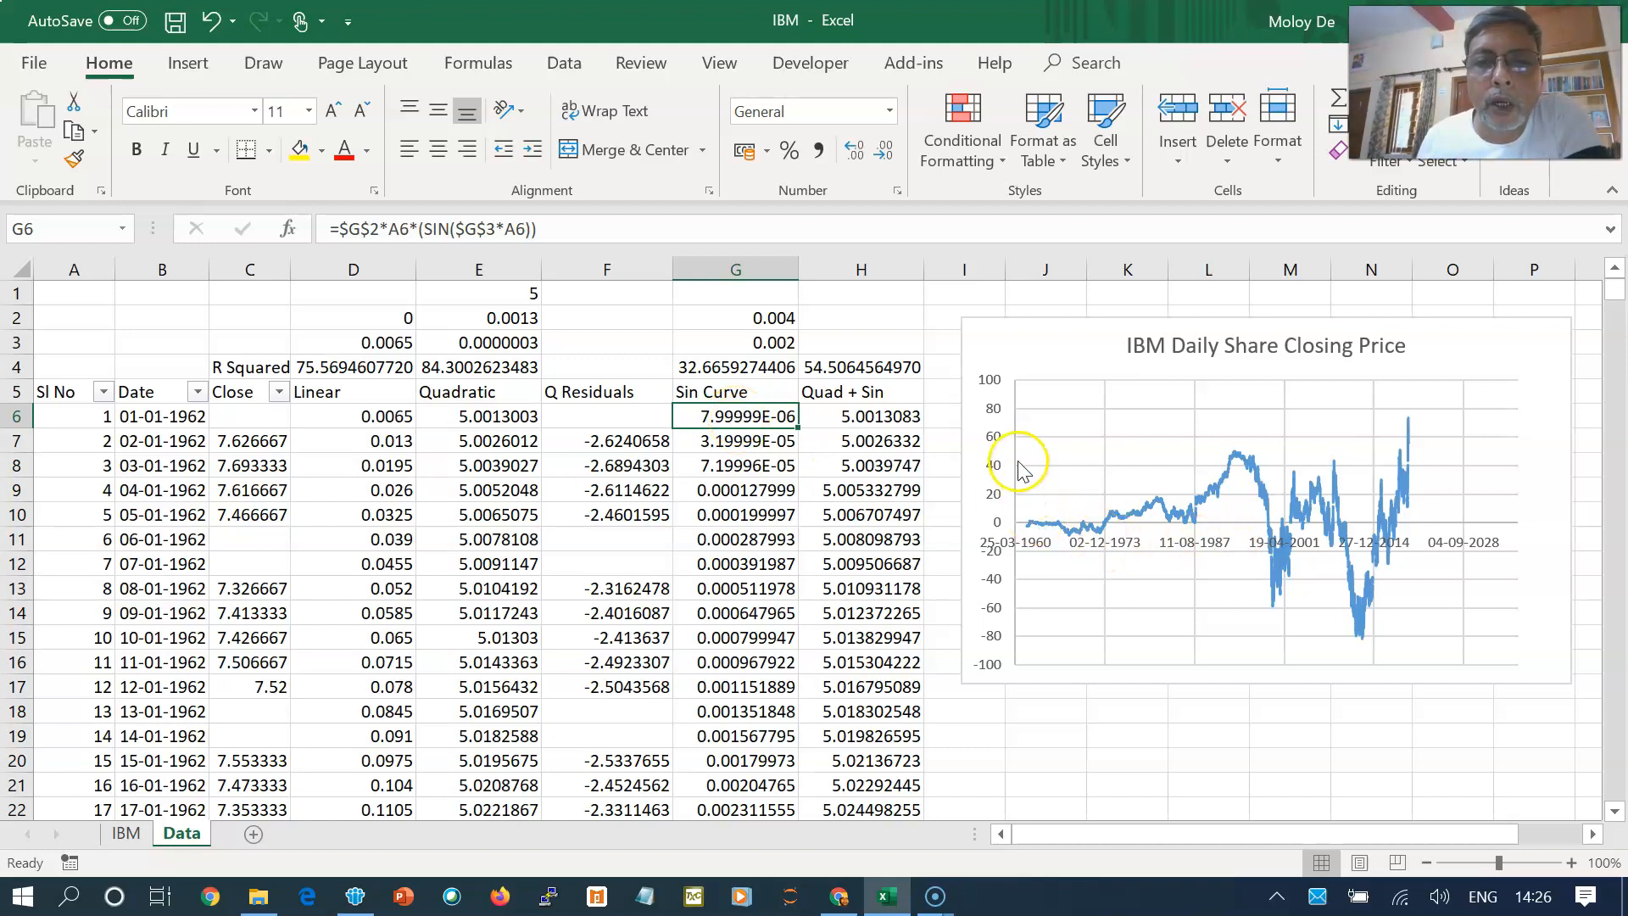
- Add the Sin series to the chart alongside the QResiduals series
right_click(1075, 447)
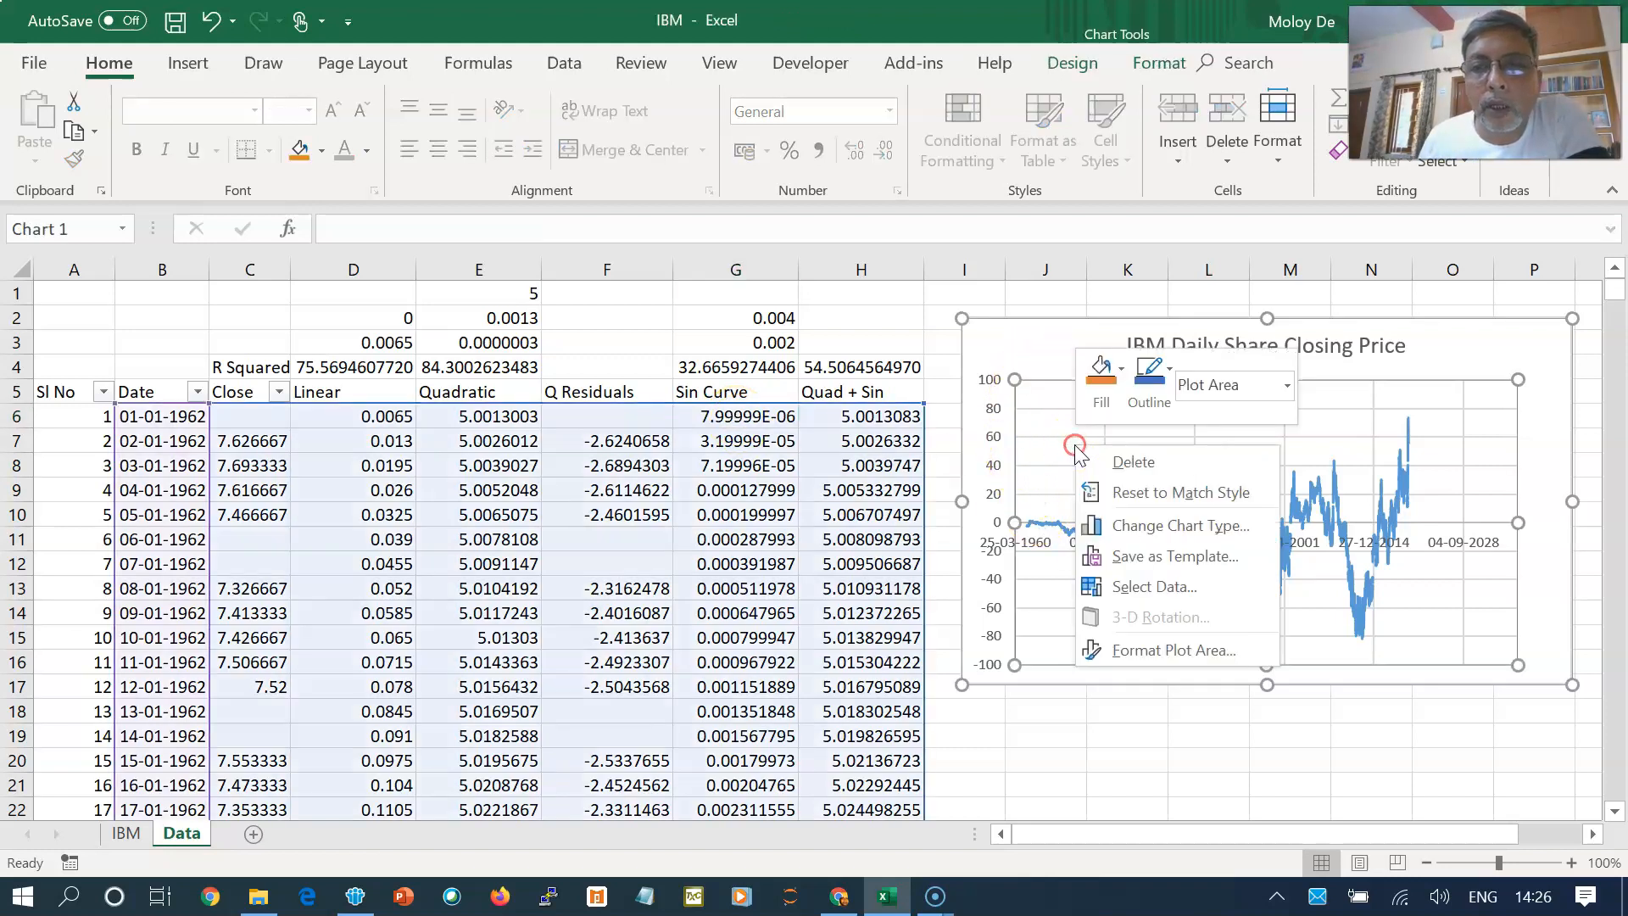
click(1151, 593)
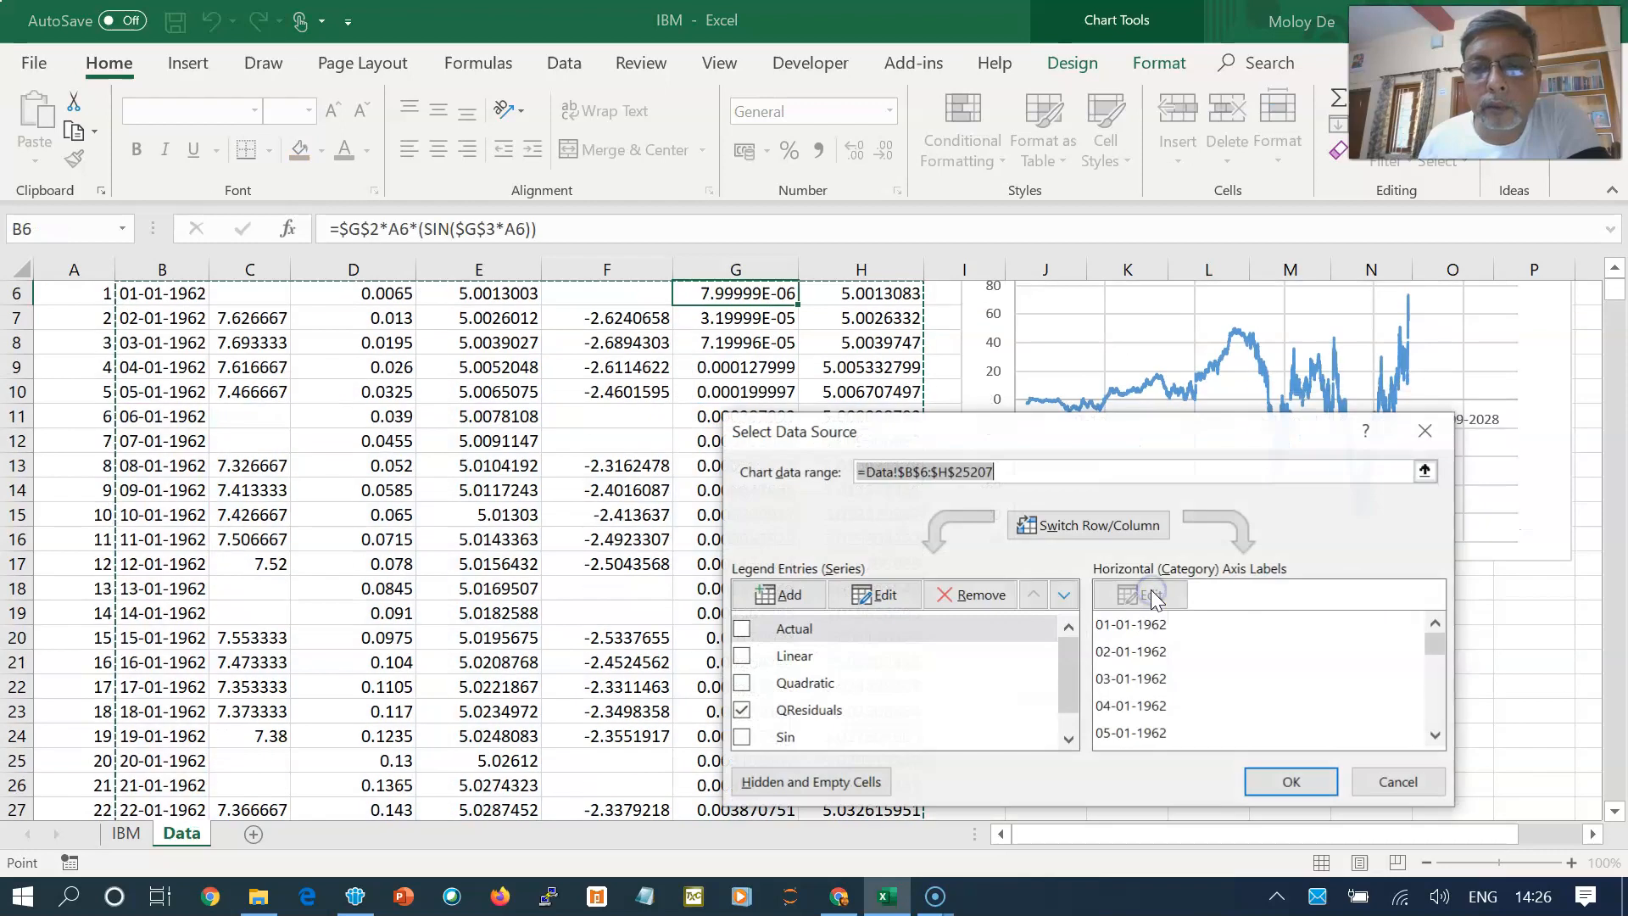
click(741, 738)
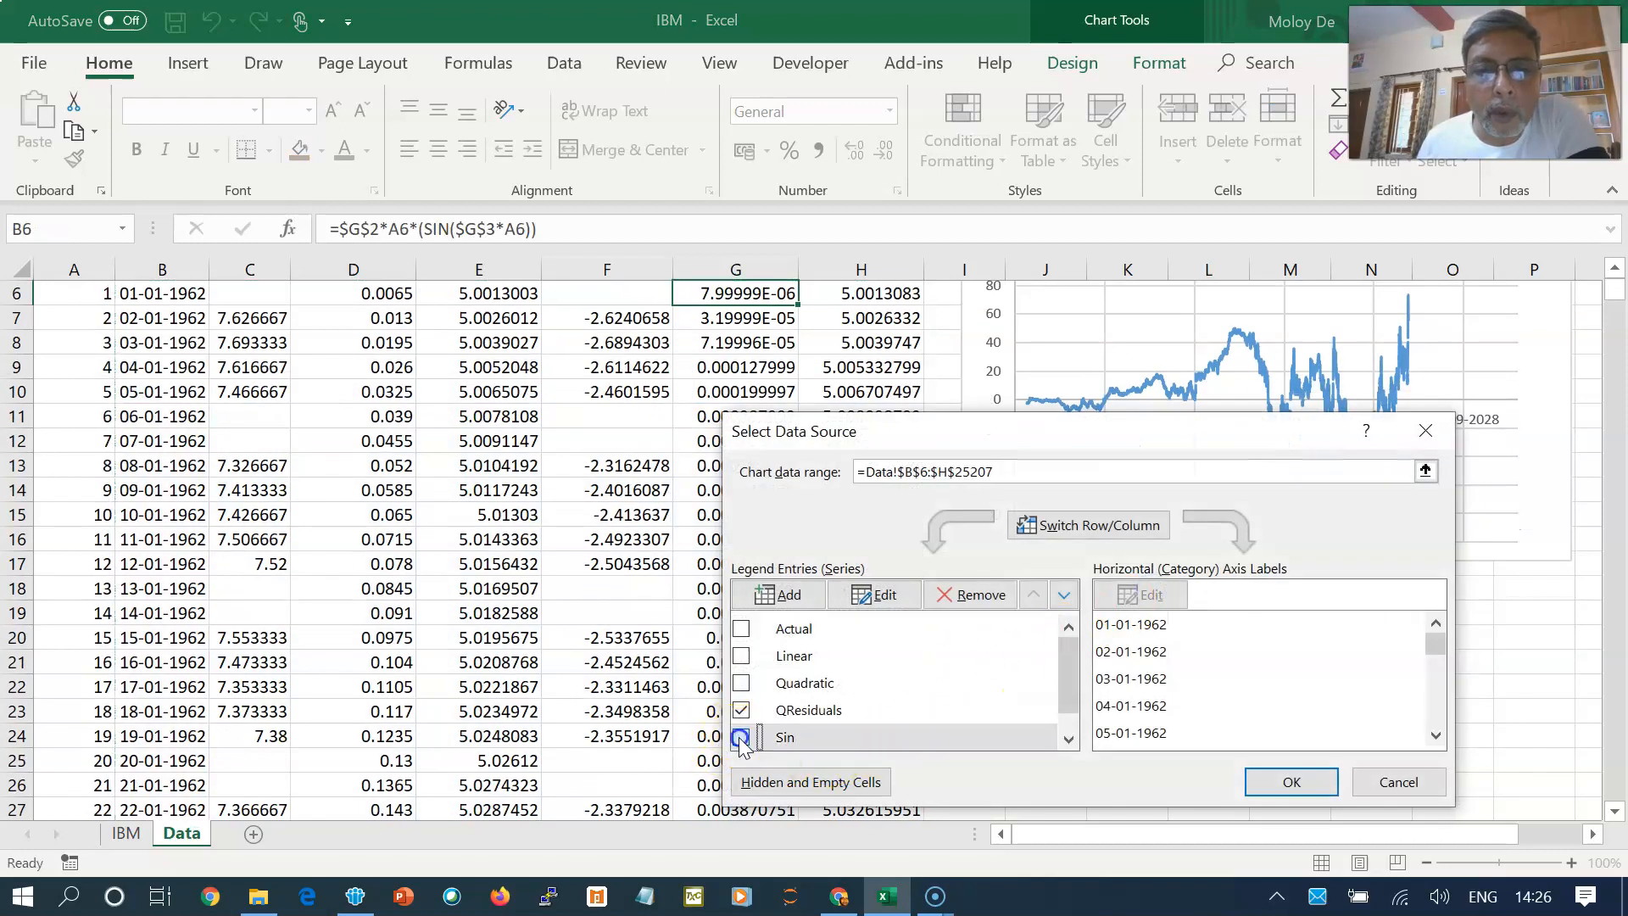
click(1264, 789)
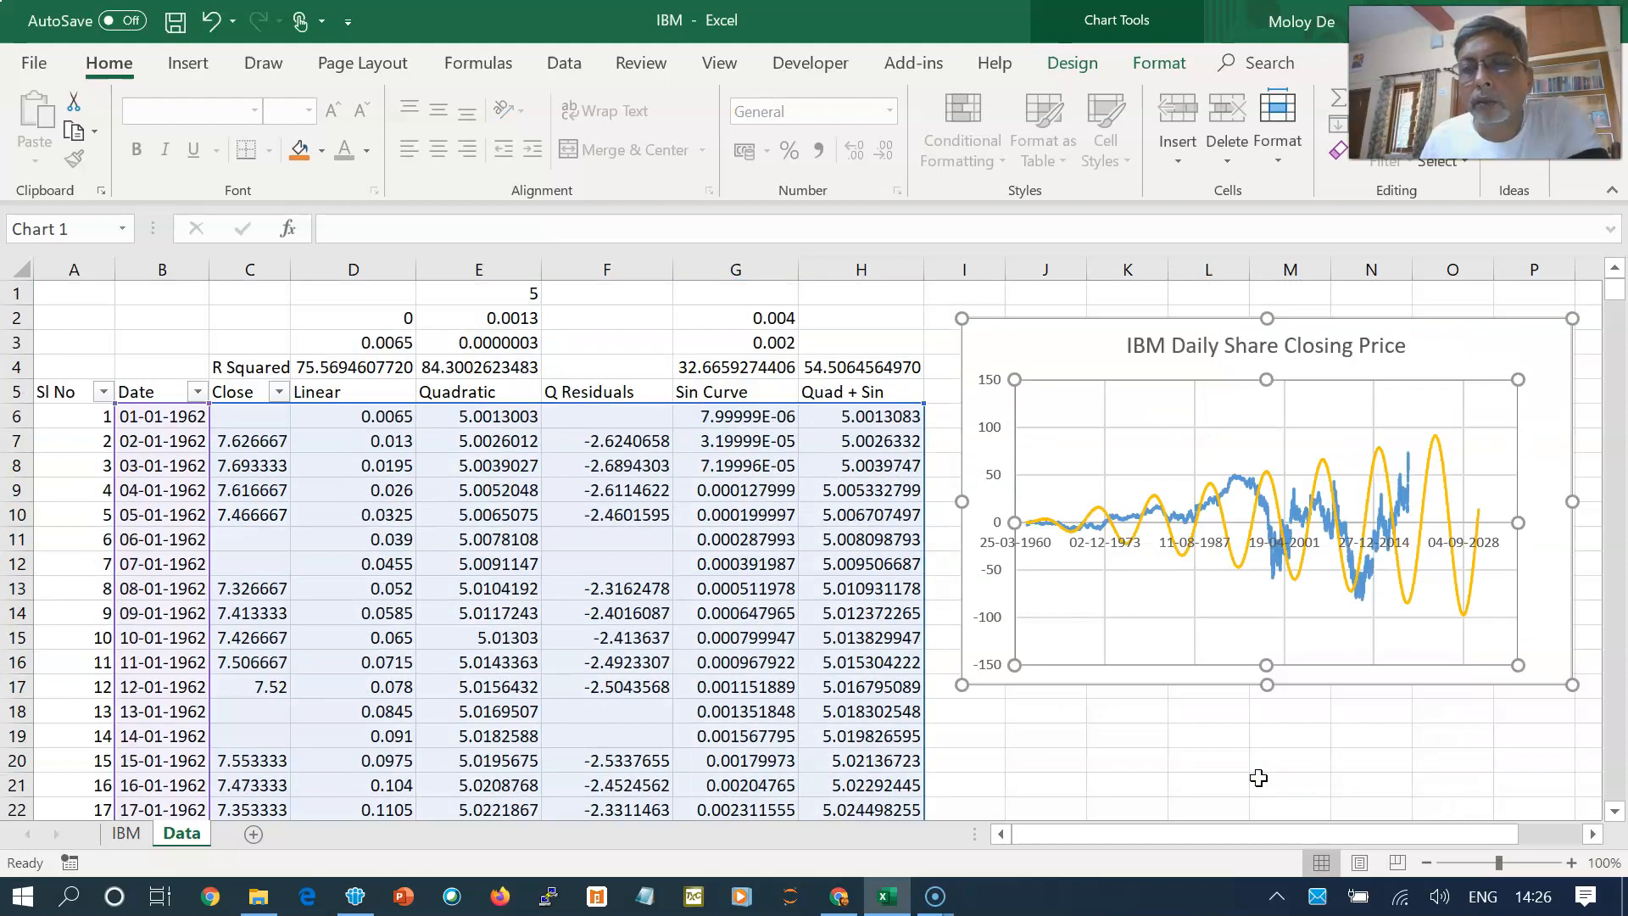
- Try 0.0025 as the sine curve's frequency coefficient in G3
click(767, 345)
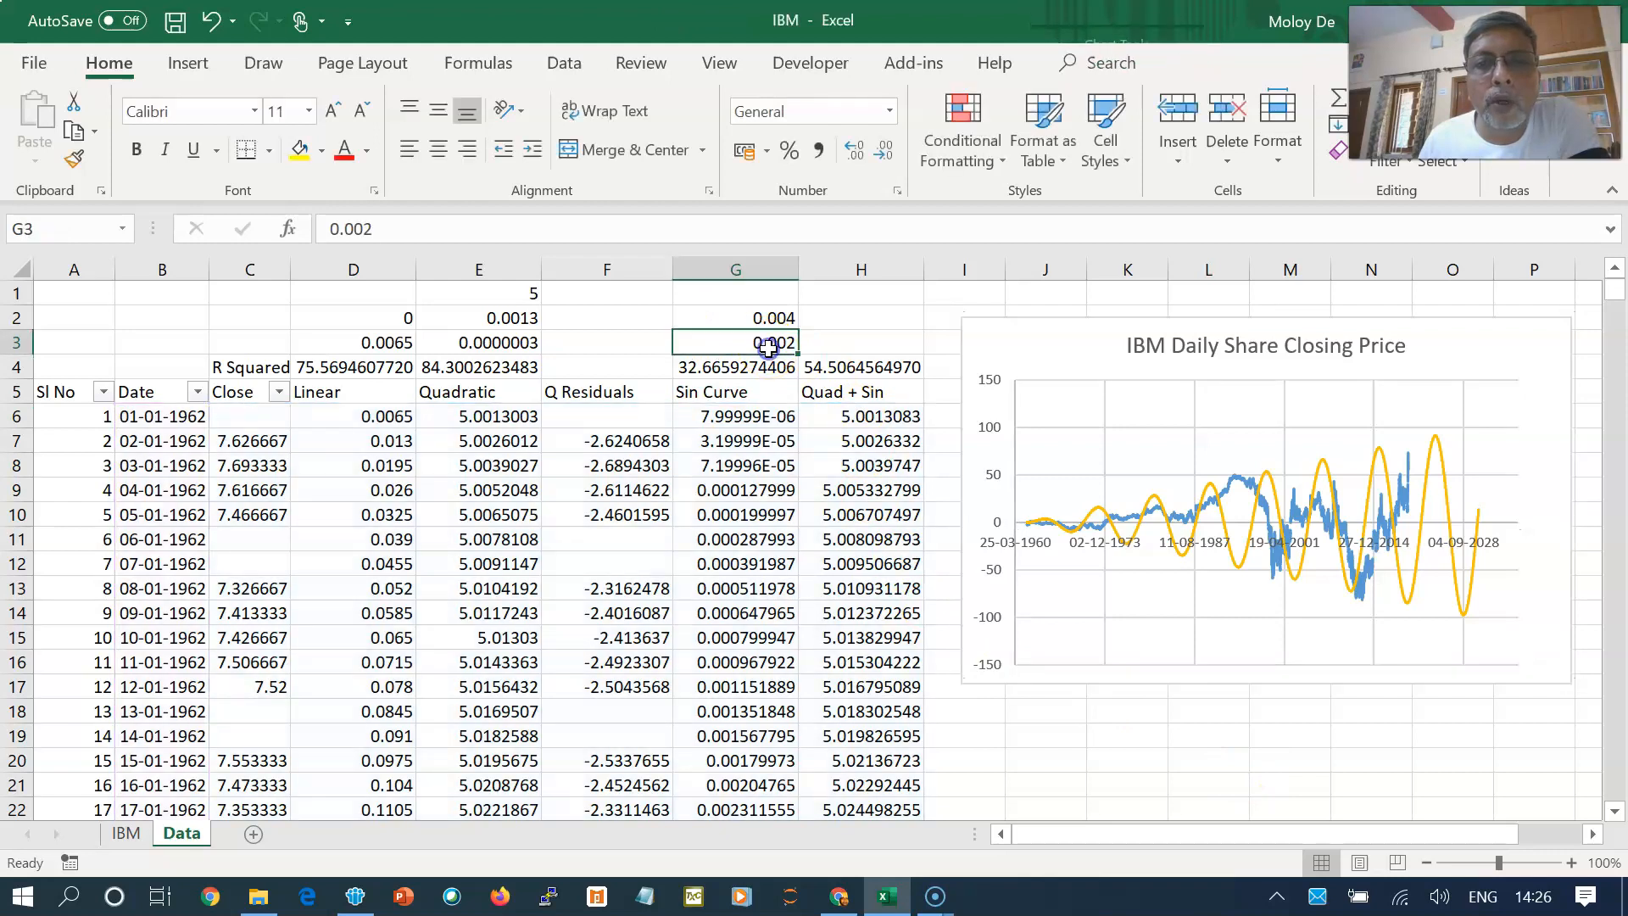
click(383, 230)
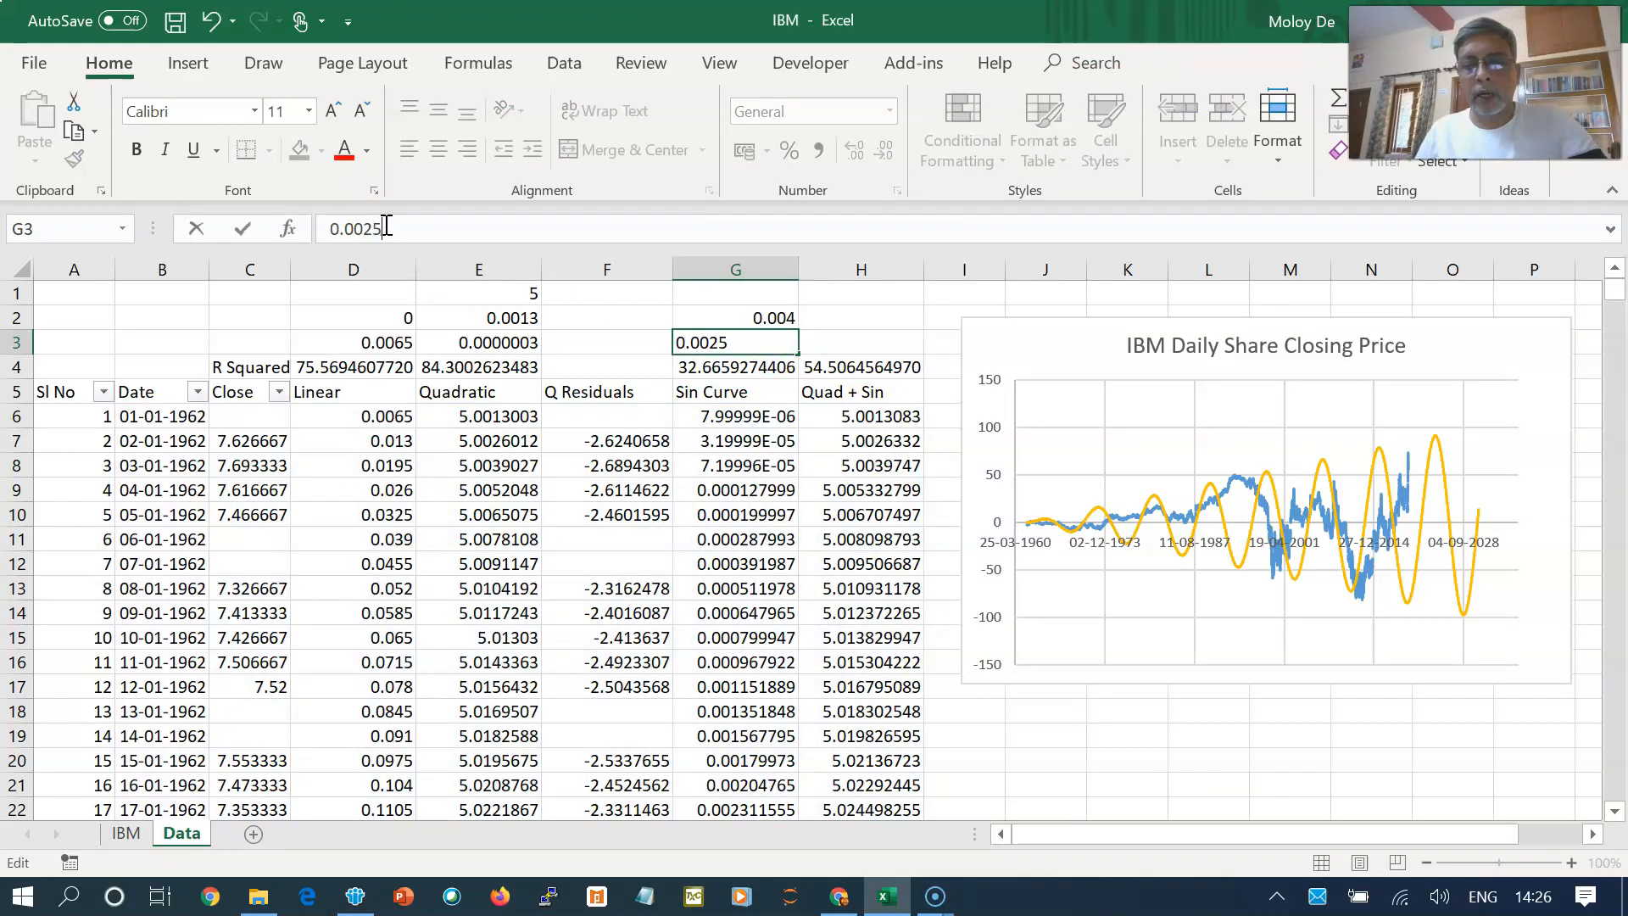
text(5)
key(Return)
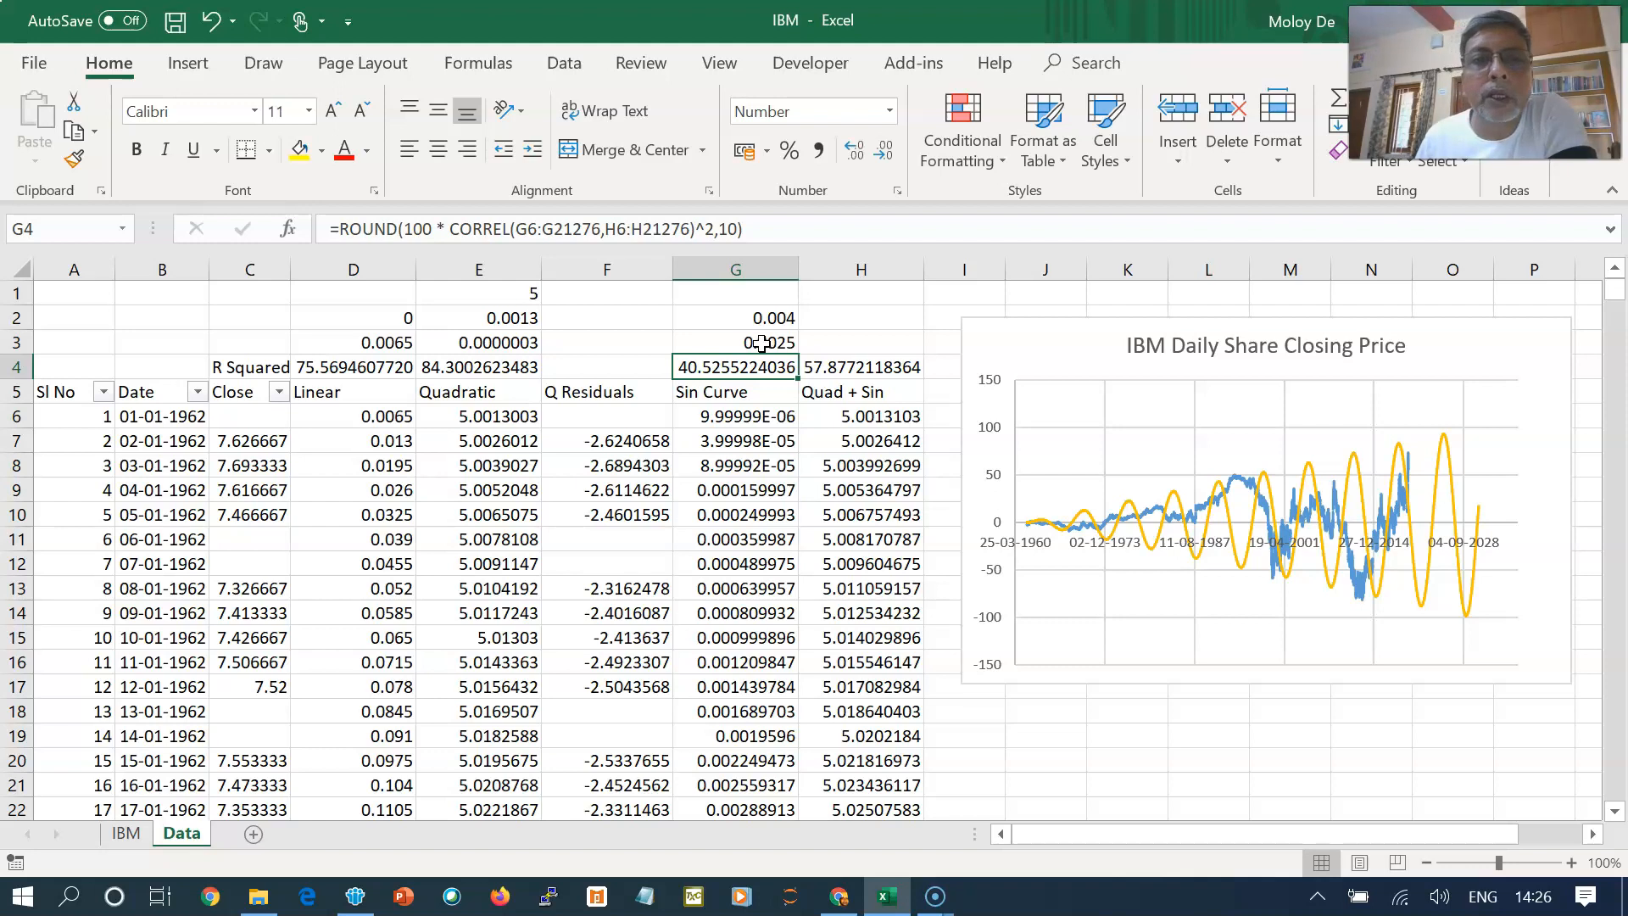
- Set the sine curve's frequency coefficient in G3 to 0.001
click(781, 343)
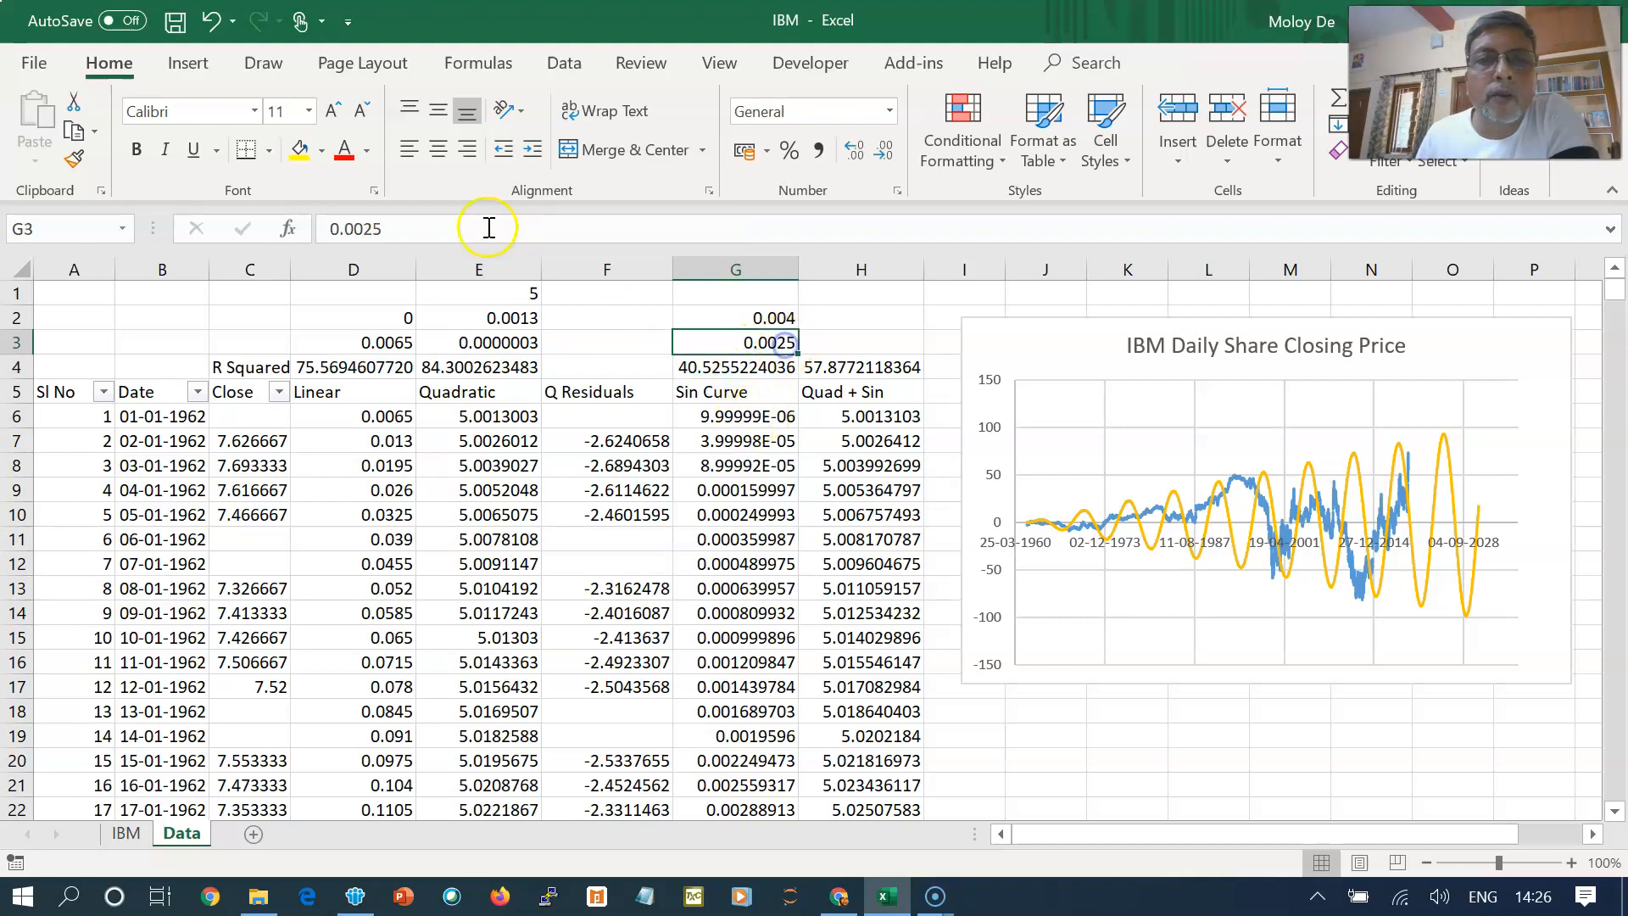
click(417, 227)
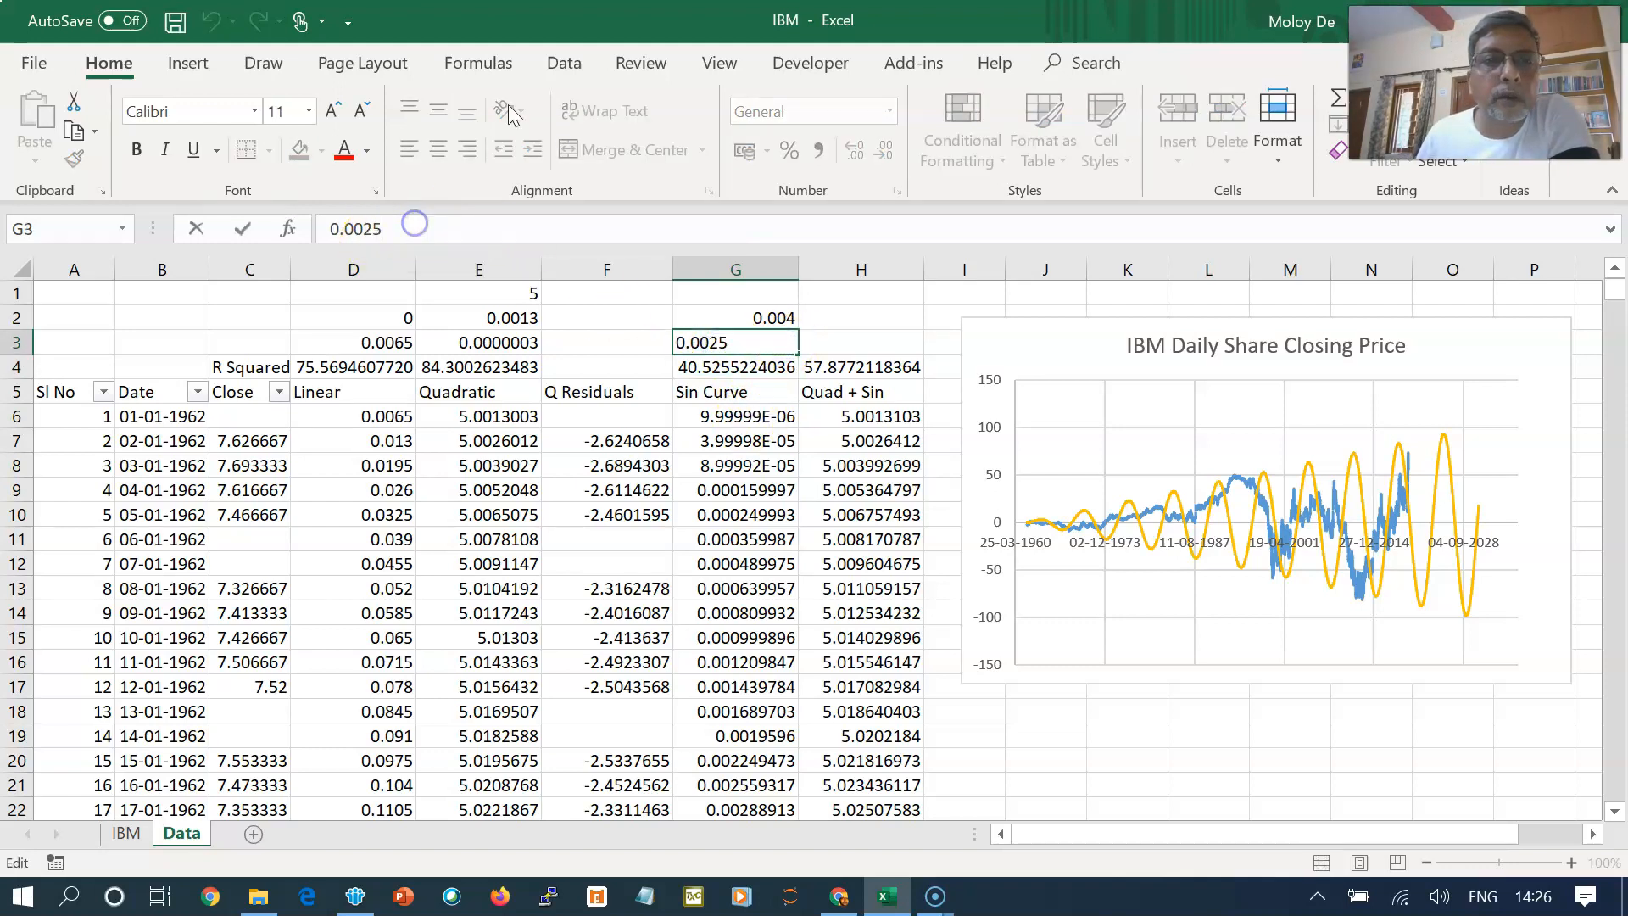
key(Return)
click(812, 19)
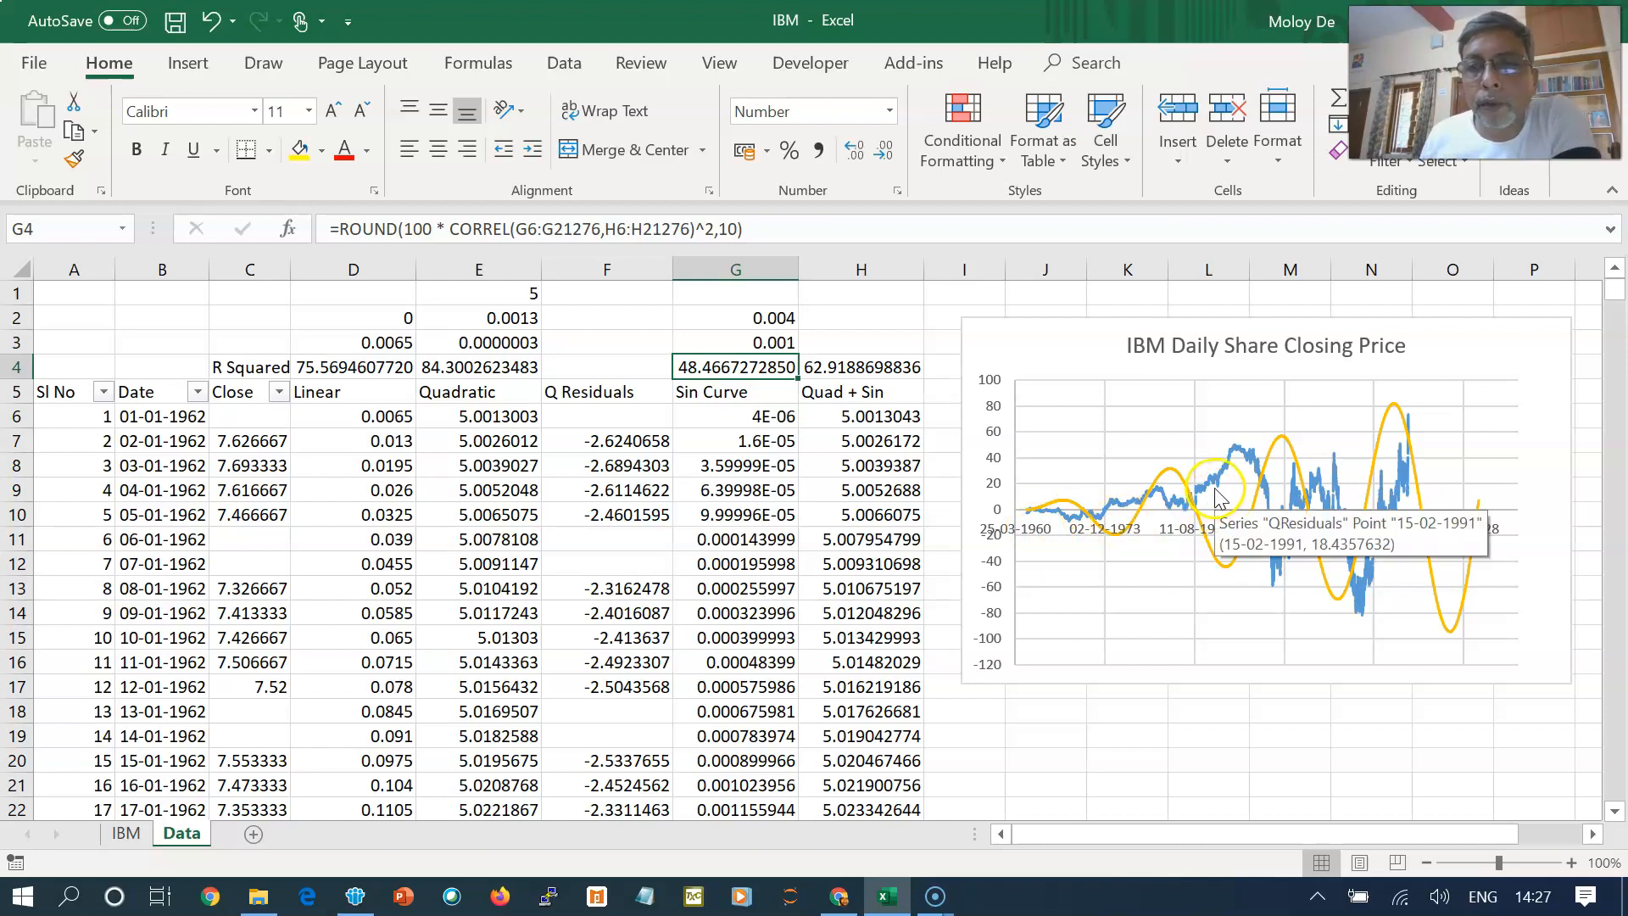
- Test the residuals against the sine curve with E3 at 0.00000025, and restore the coefficient to 0.0000003
click(496, 344)
click(432, 222)
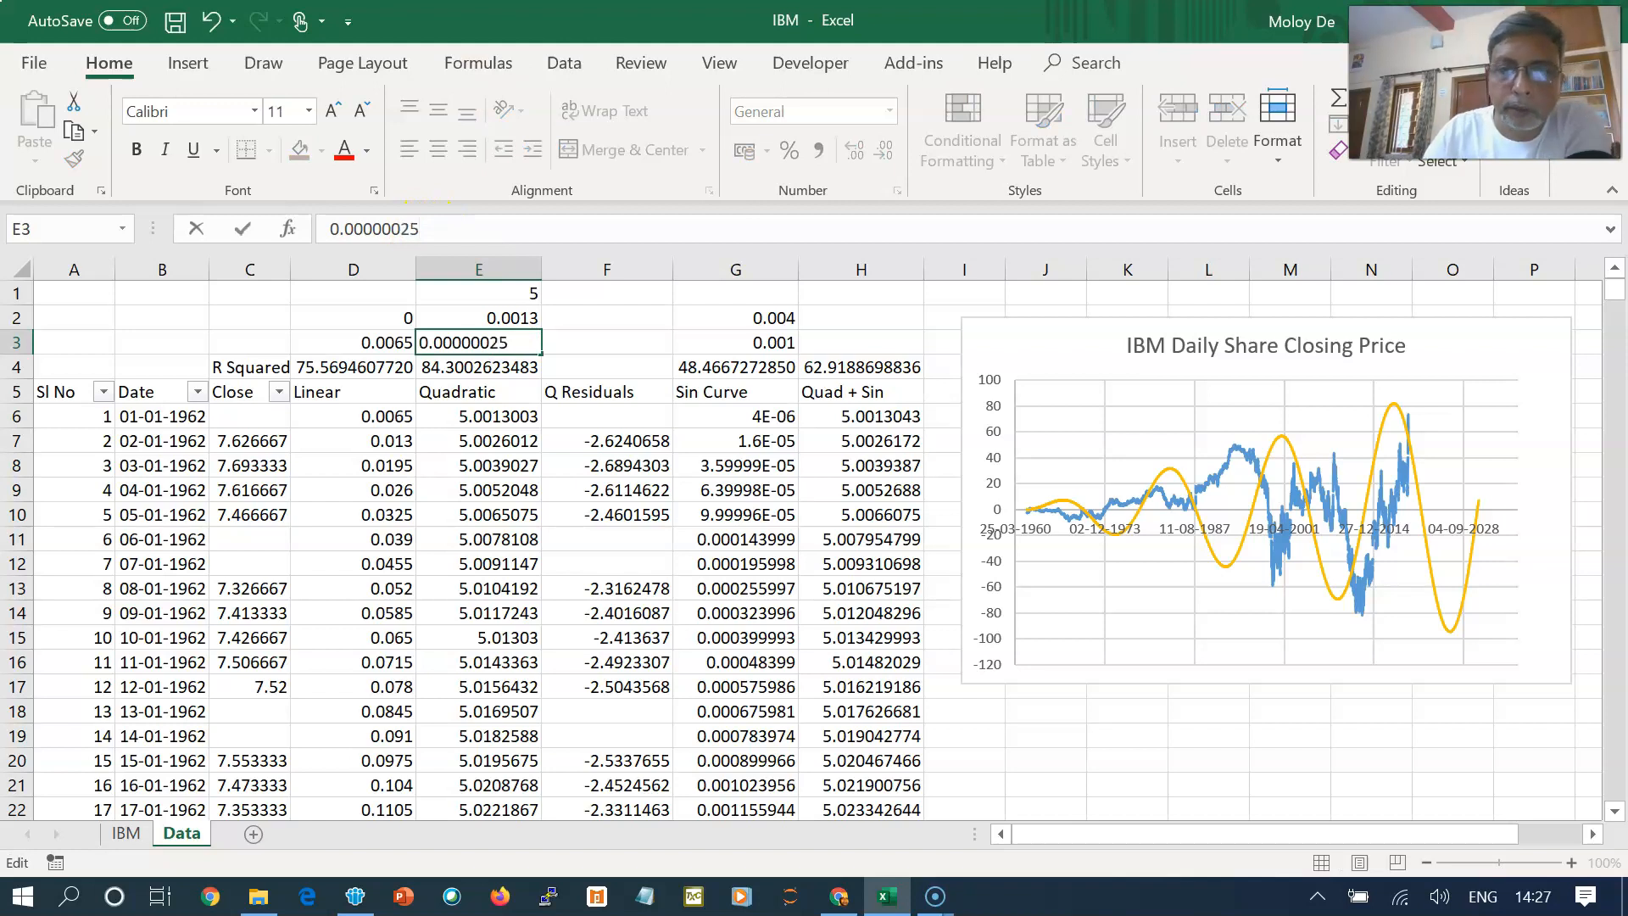
key(Return)
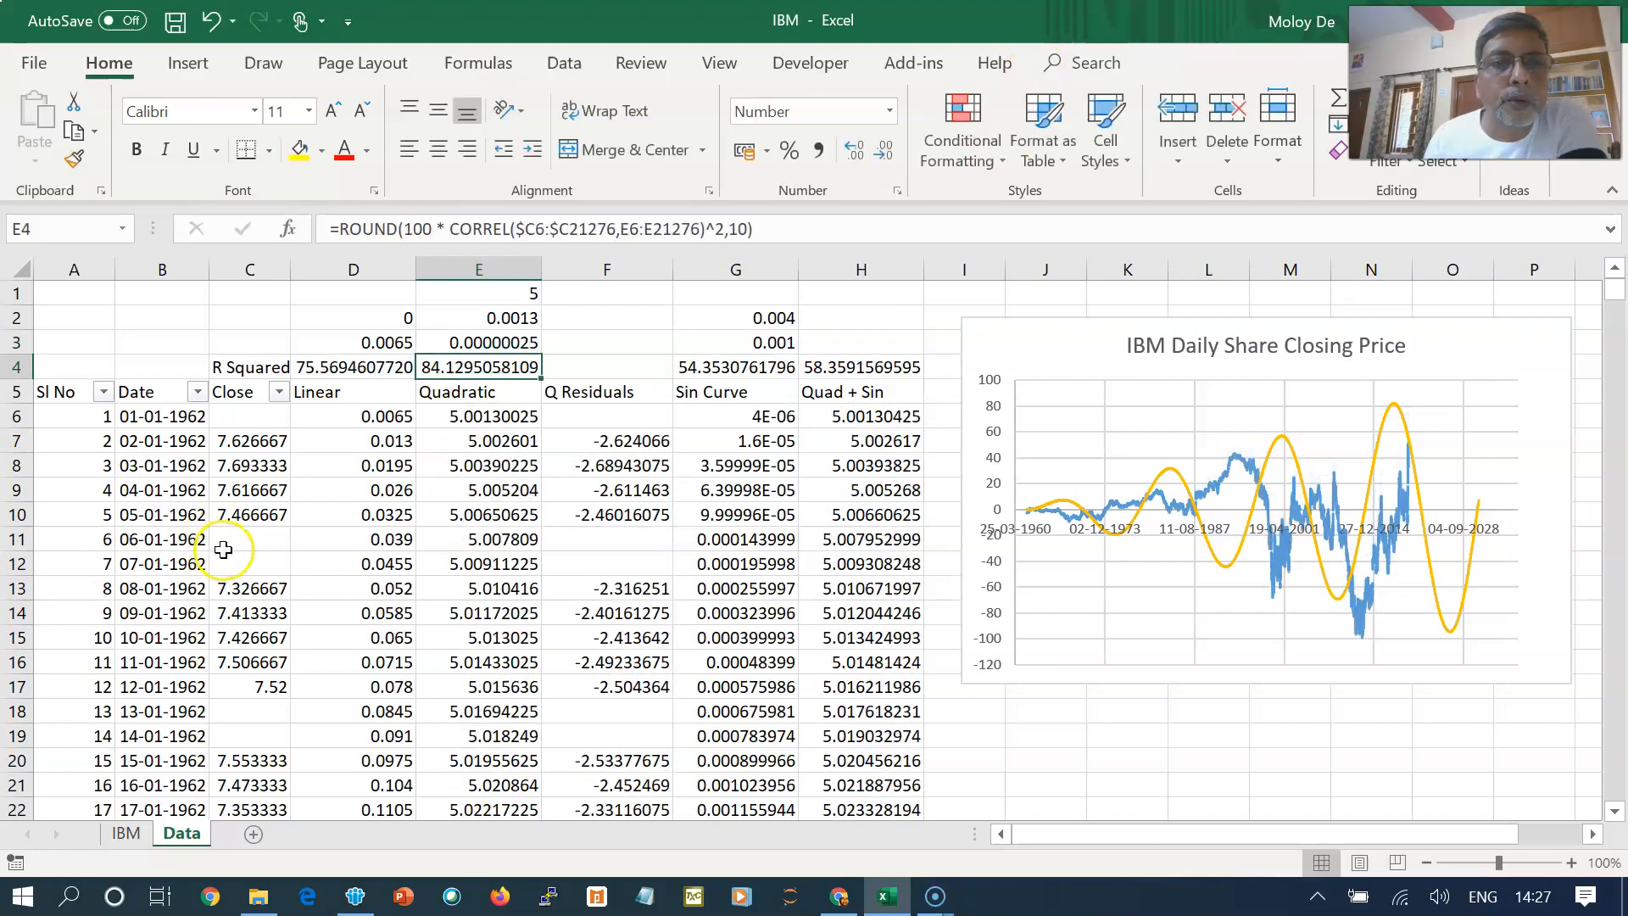
click(465, 341)
click(433, 228)
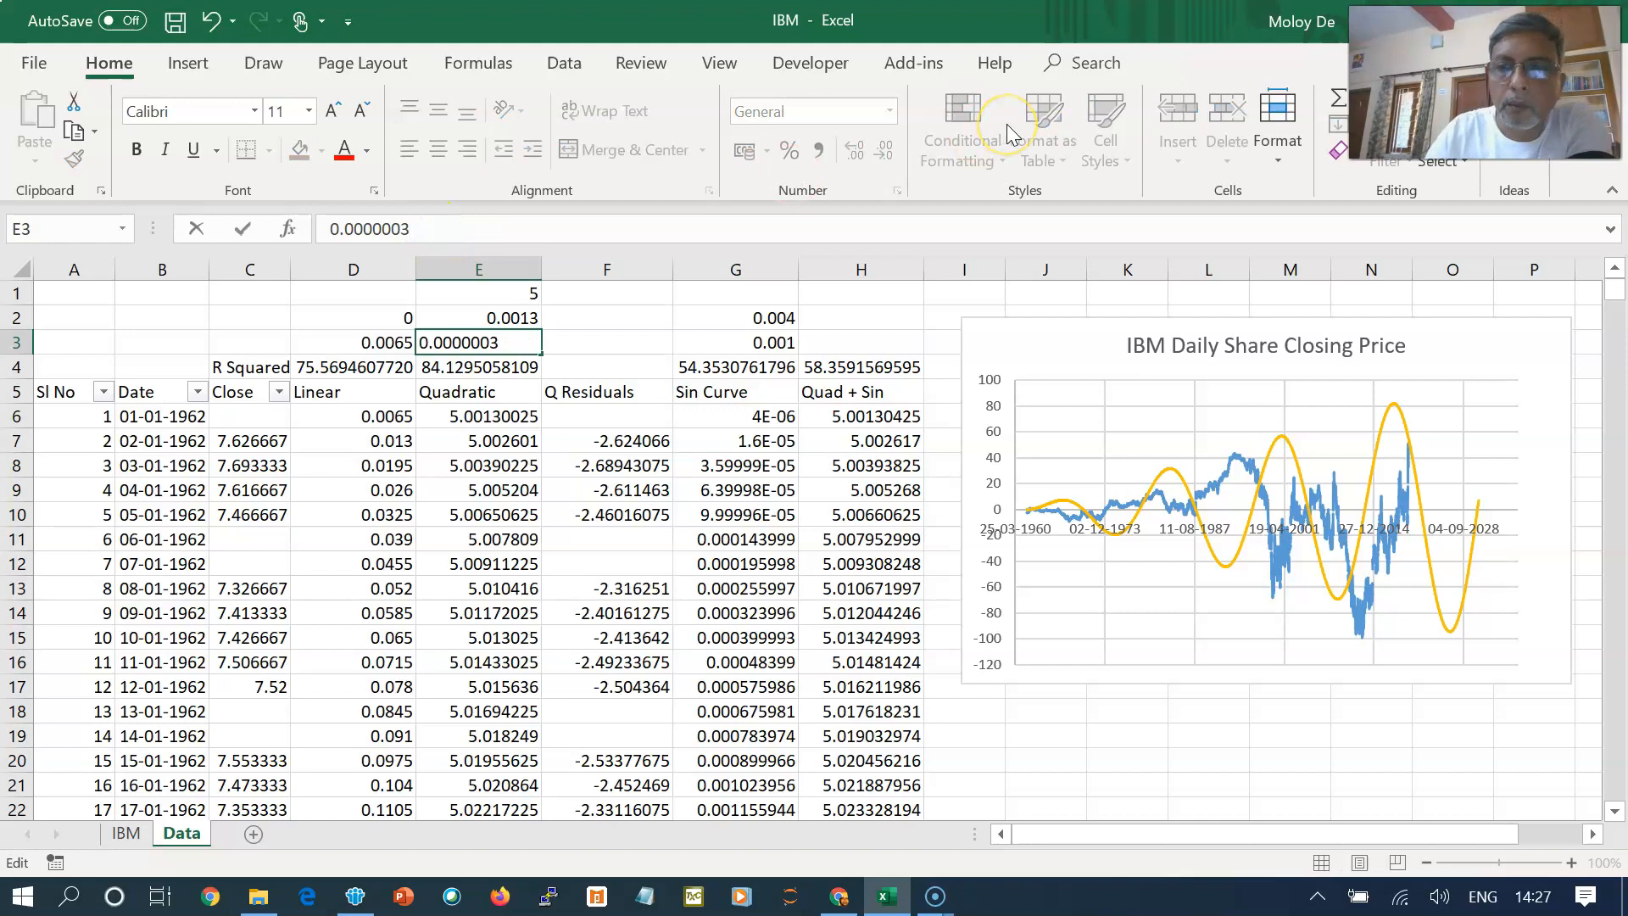
key(Return)
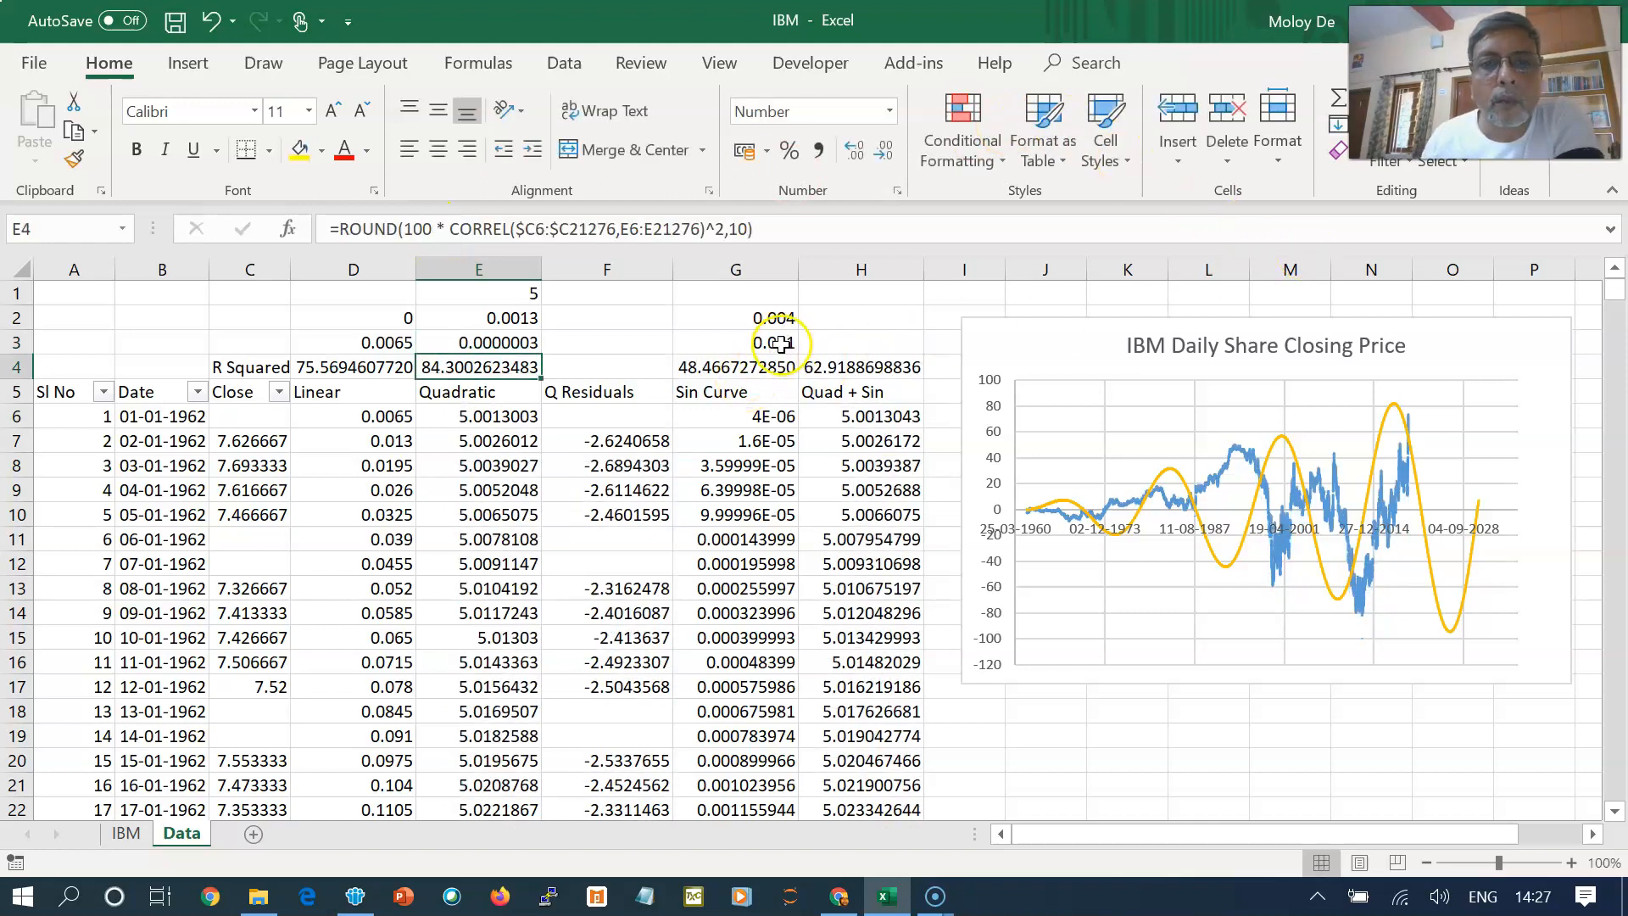
- Set the sine curve's frequency coefficient in G3 to 0.002
click(781, 343)
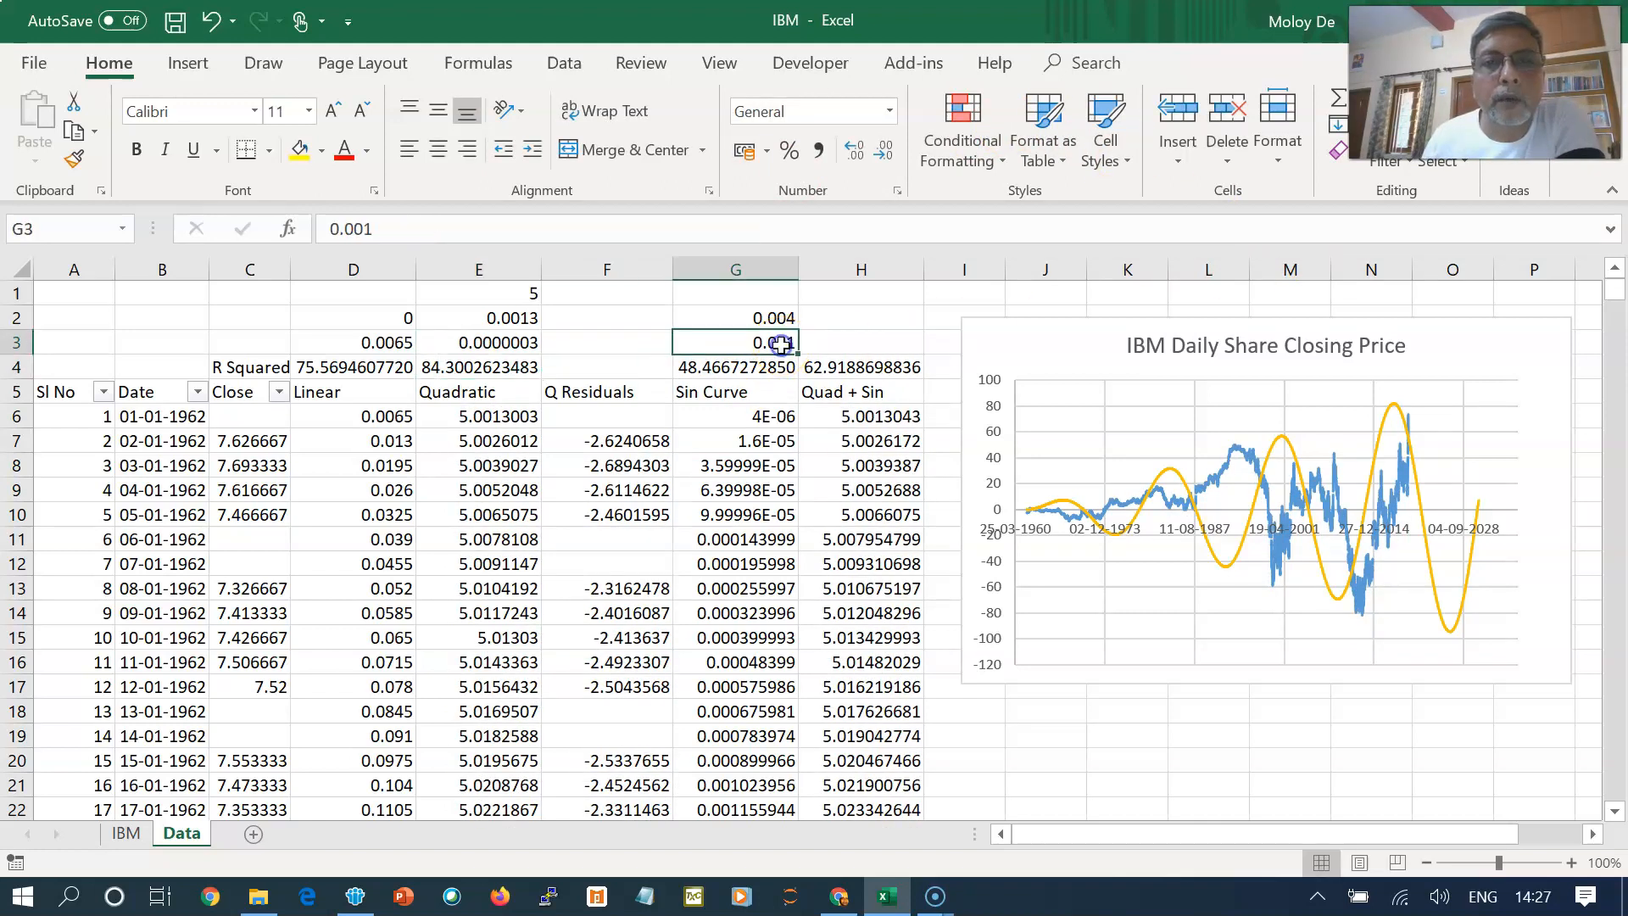
click(393, 228)
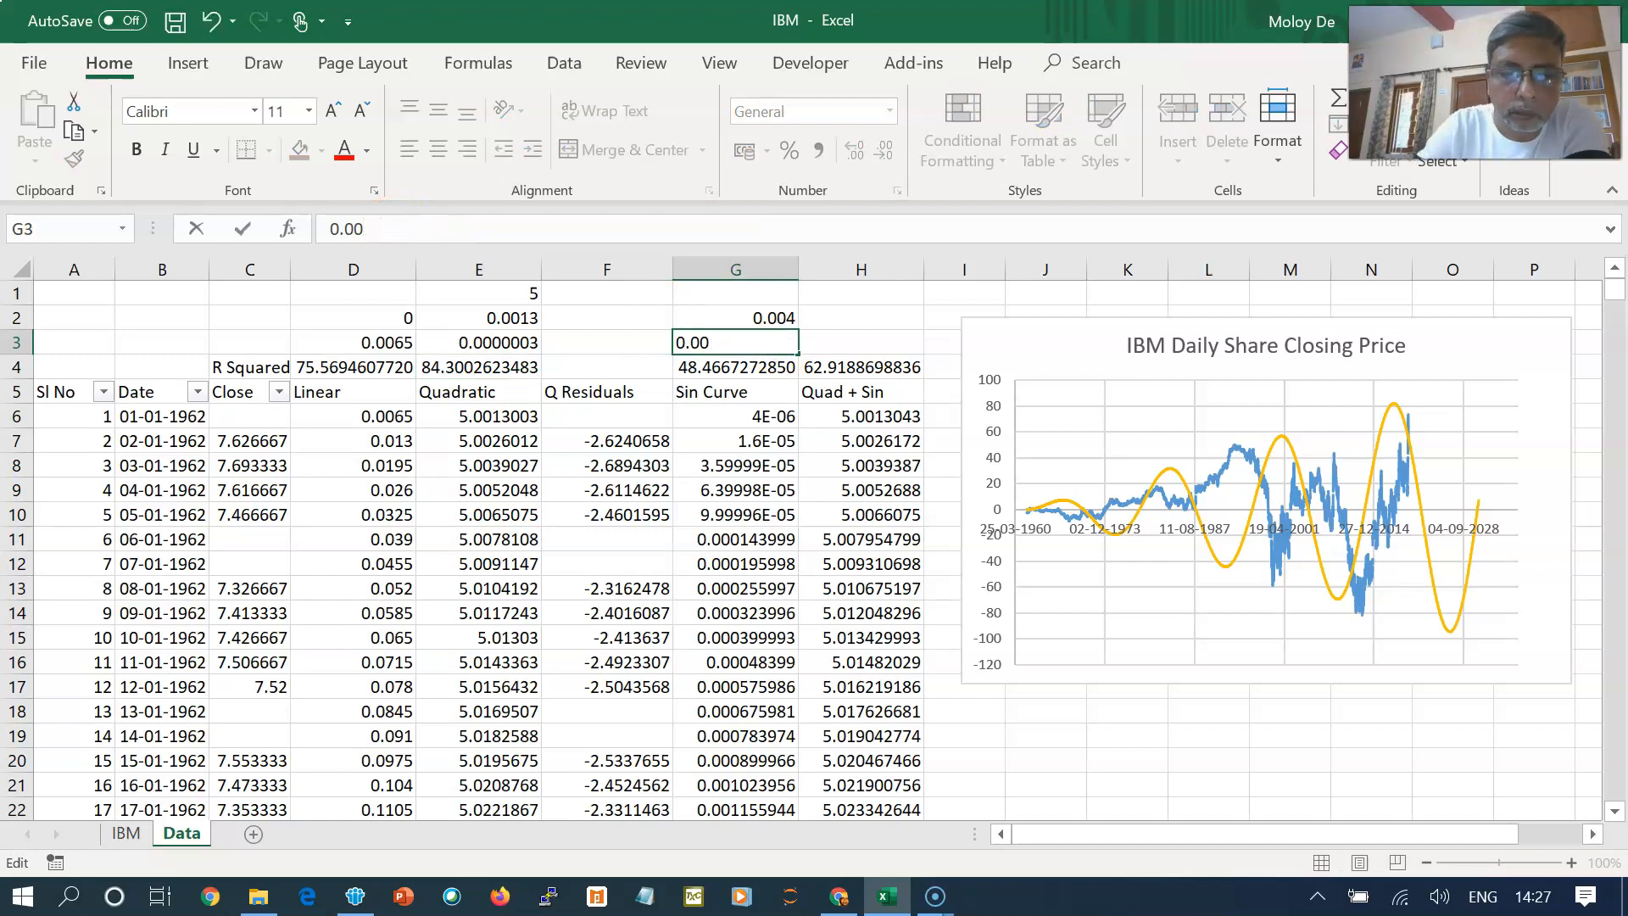
key(Return)
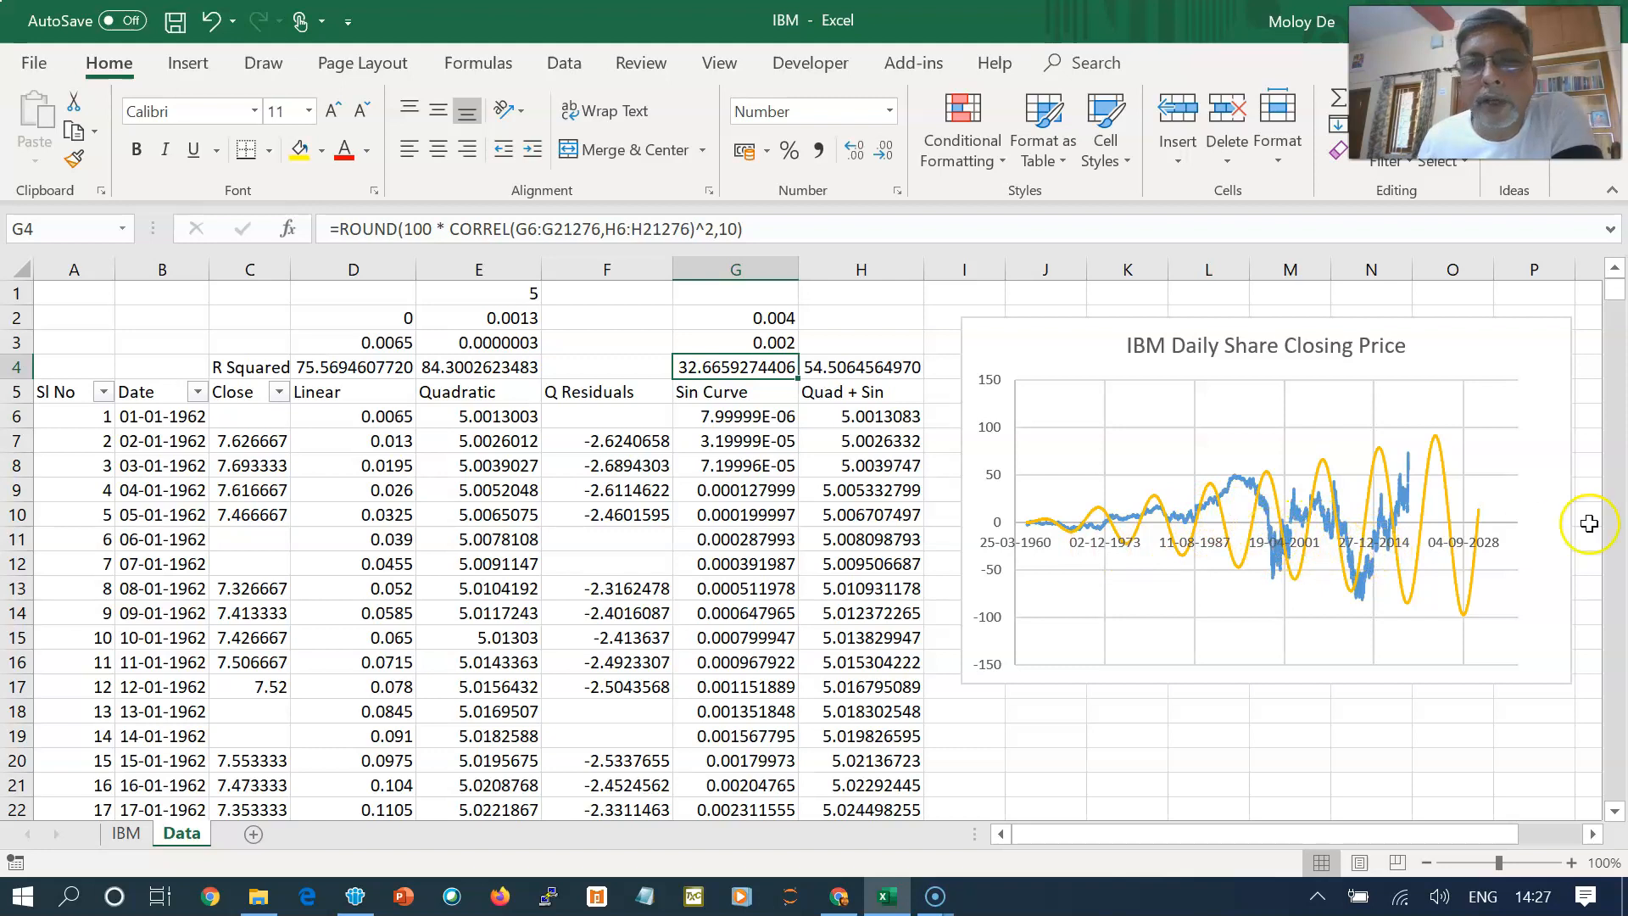
- Try 0.005 as the sine curve's amplitude coefficient in G2
click(763, 319)
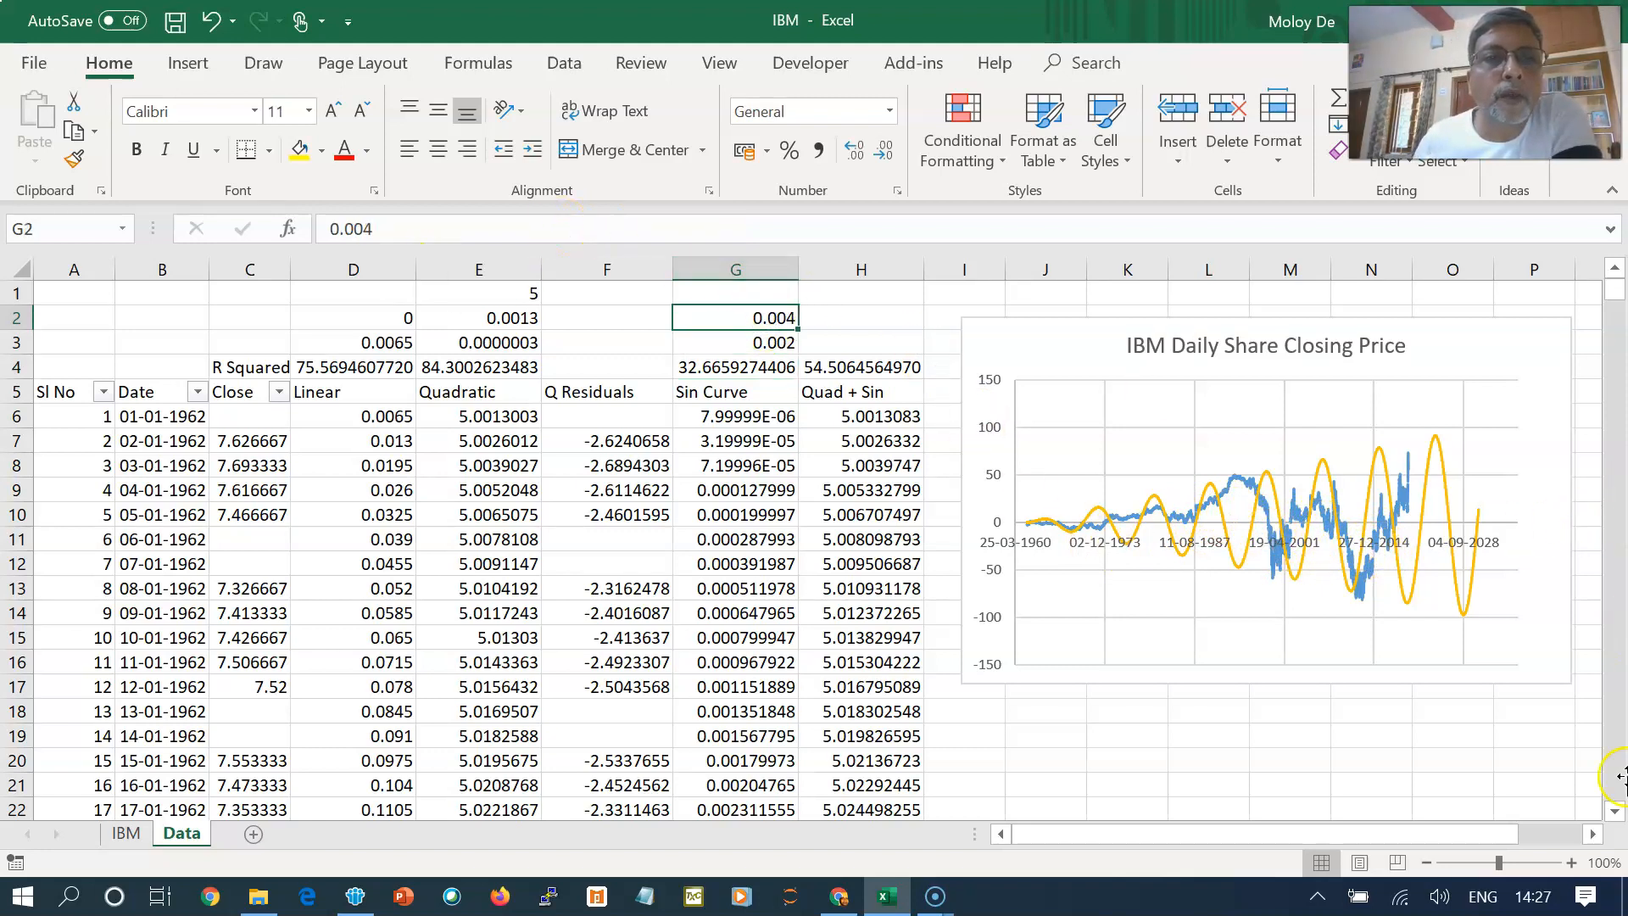
click(399, 229)
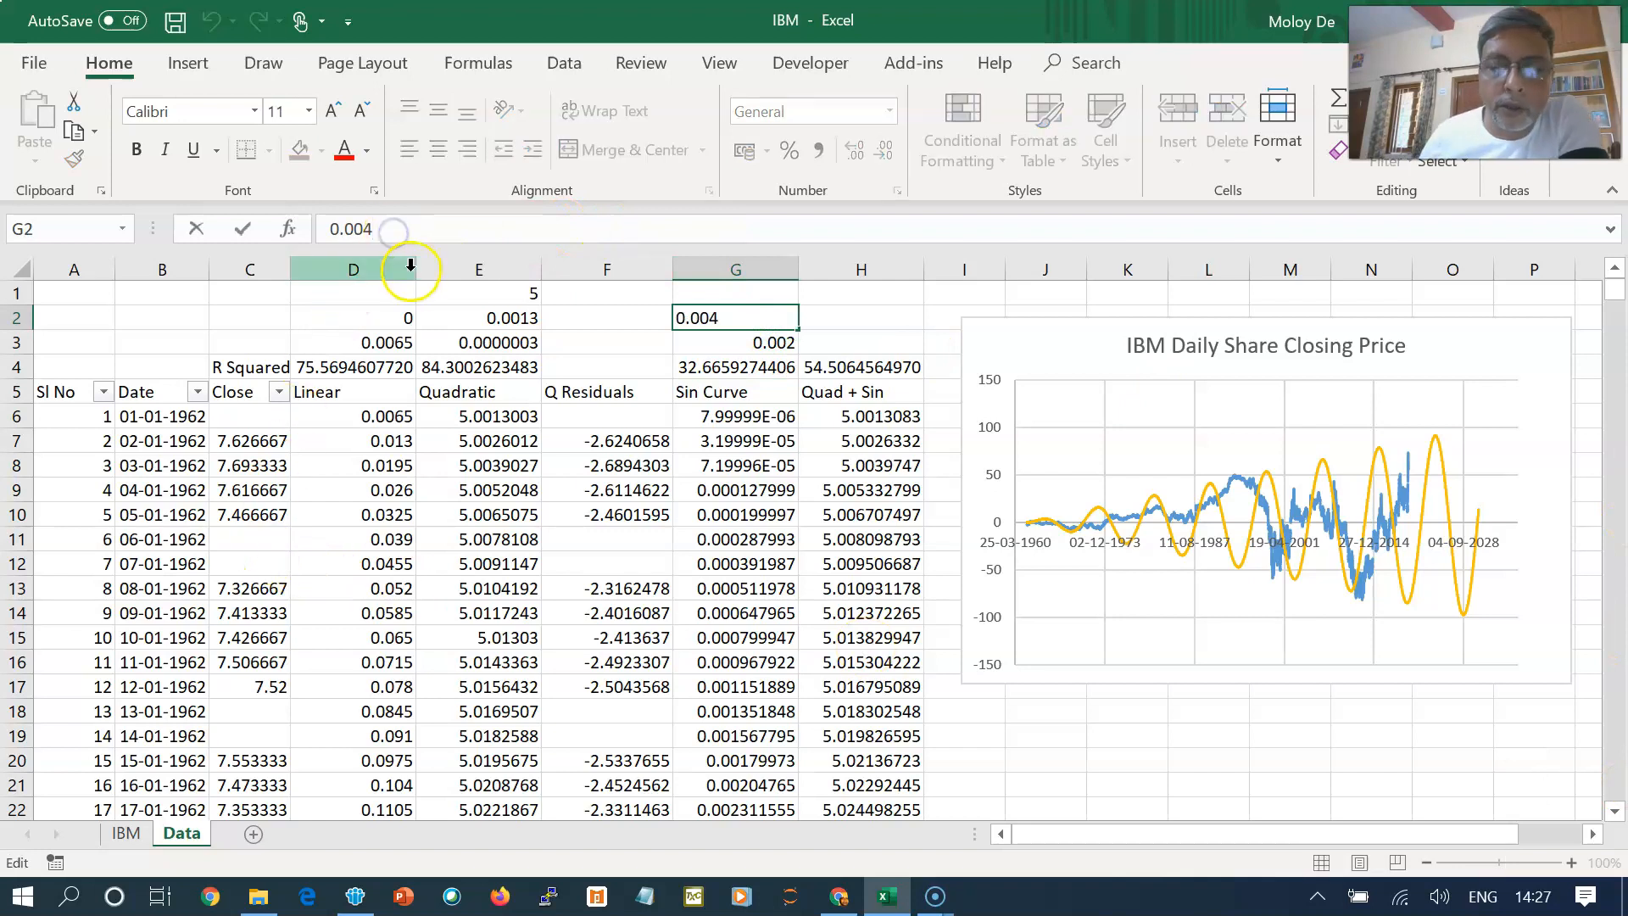
key(BackSpace)
text(5)
key(Return)
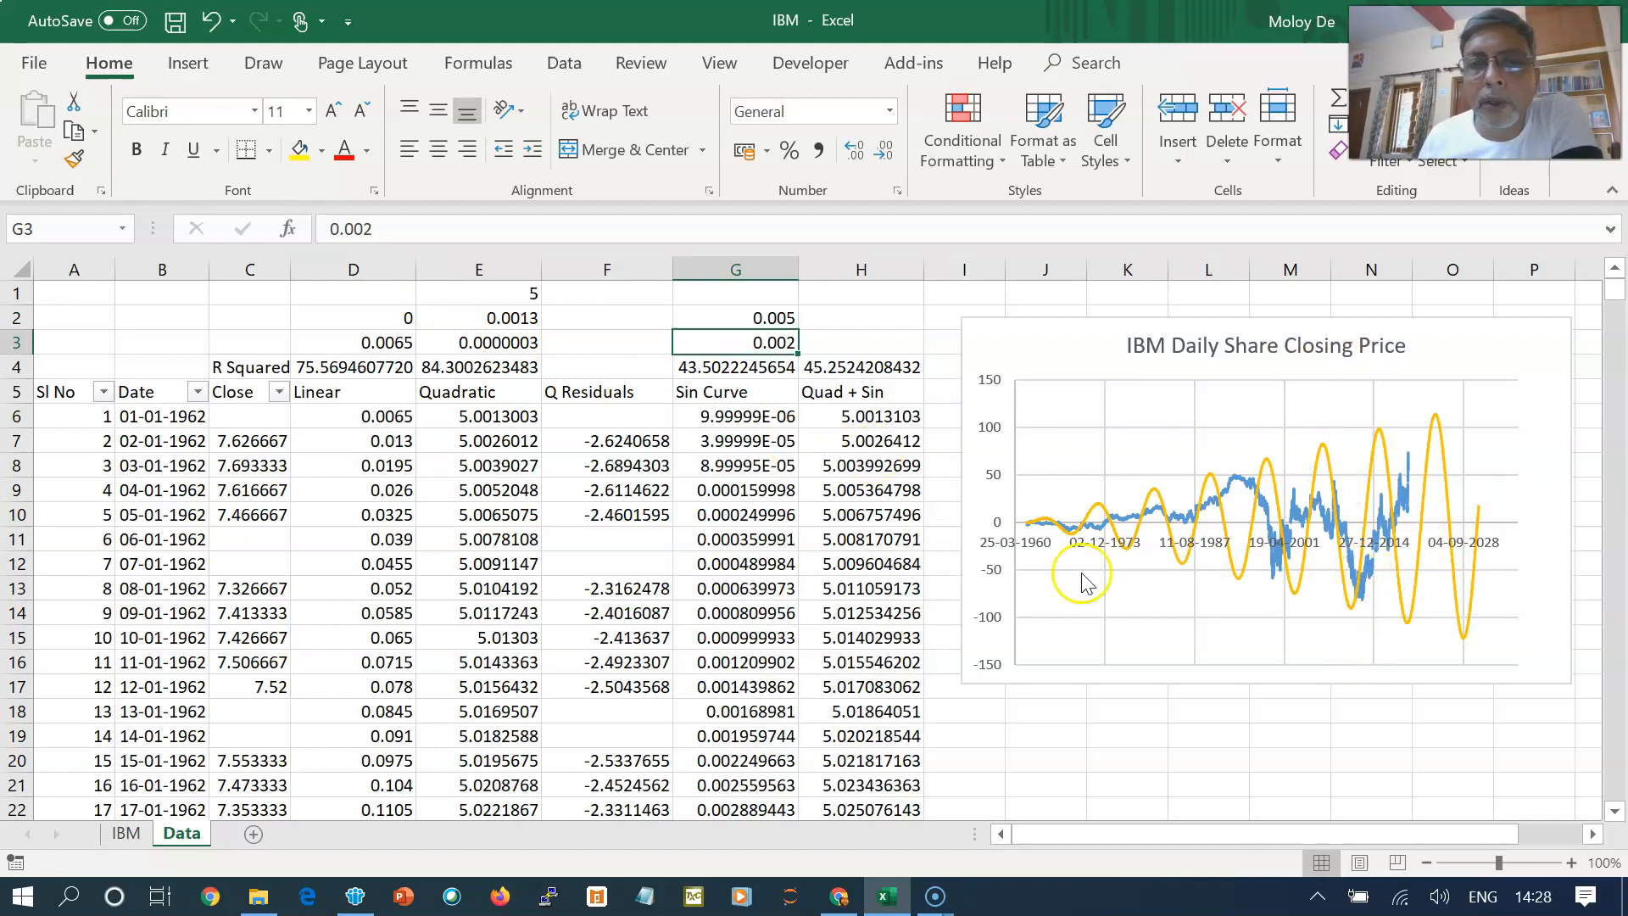
- Test the sine curve's amplitude coefficient in G2 at 0.009, and restore it to 0.004
click(674, 317)
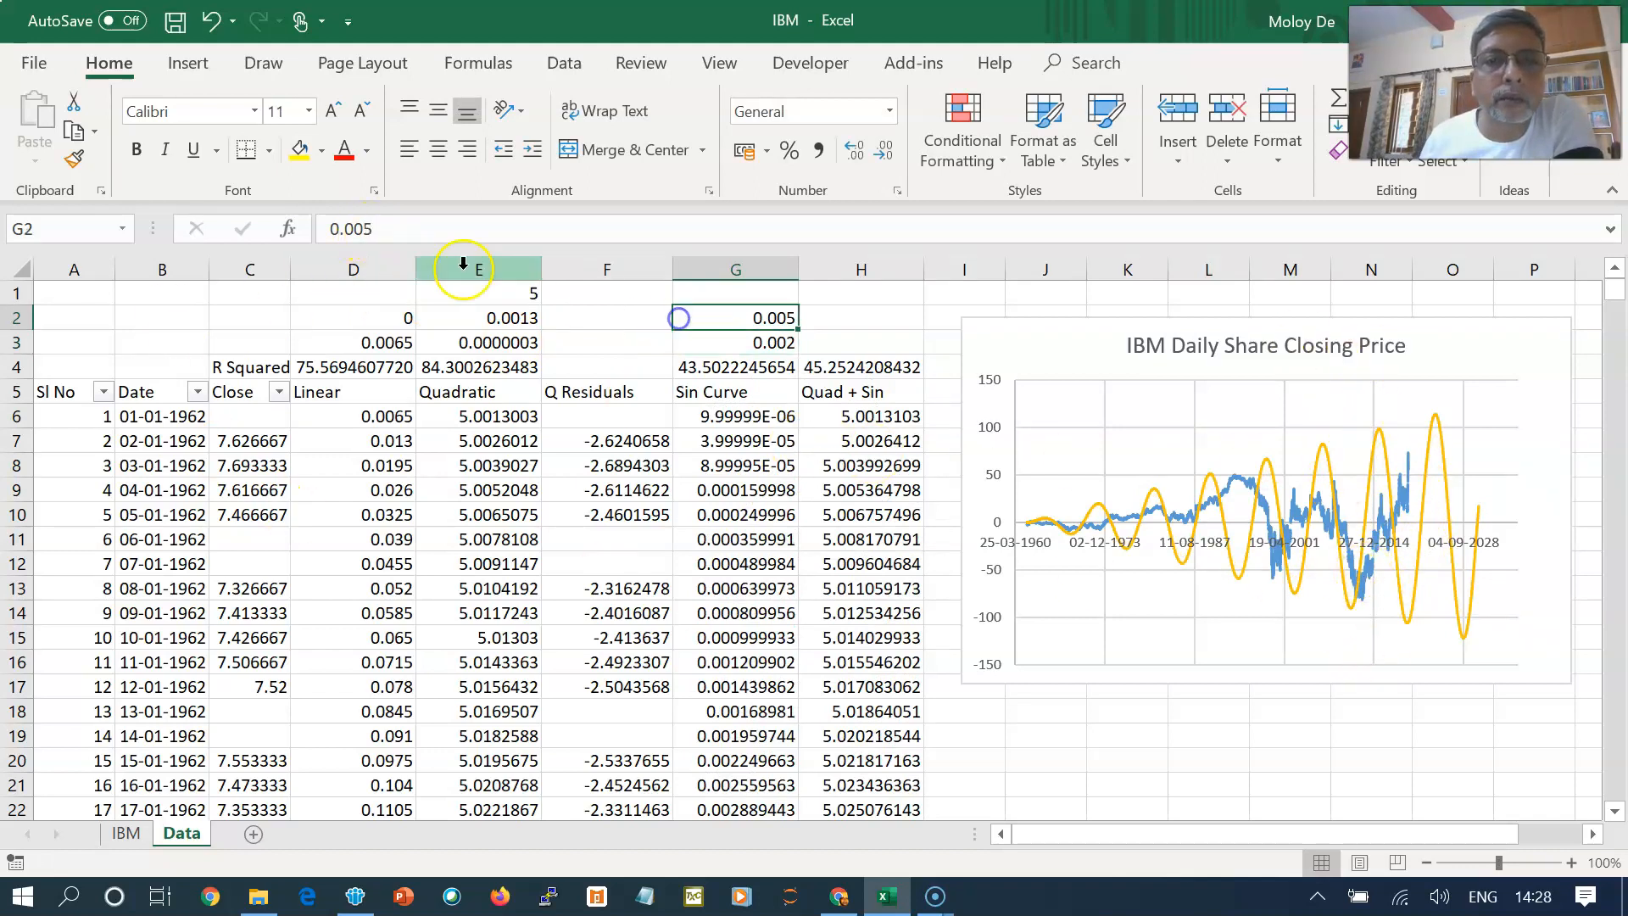
click(403, 228)
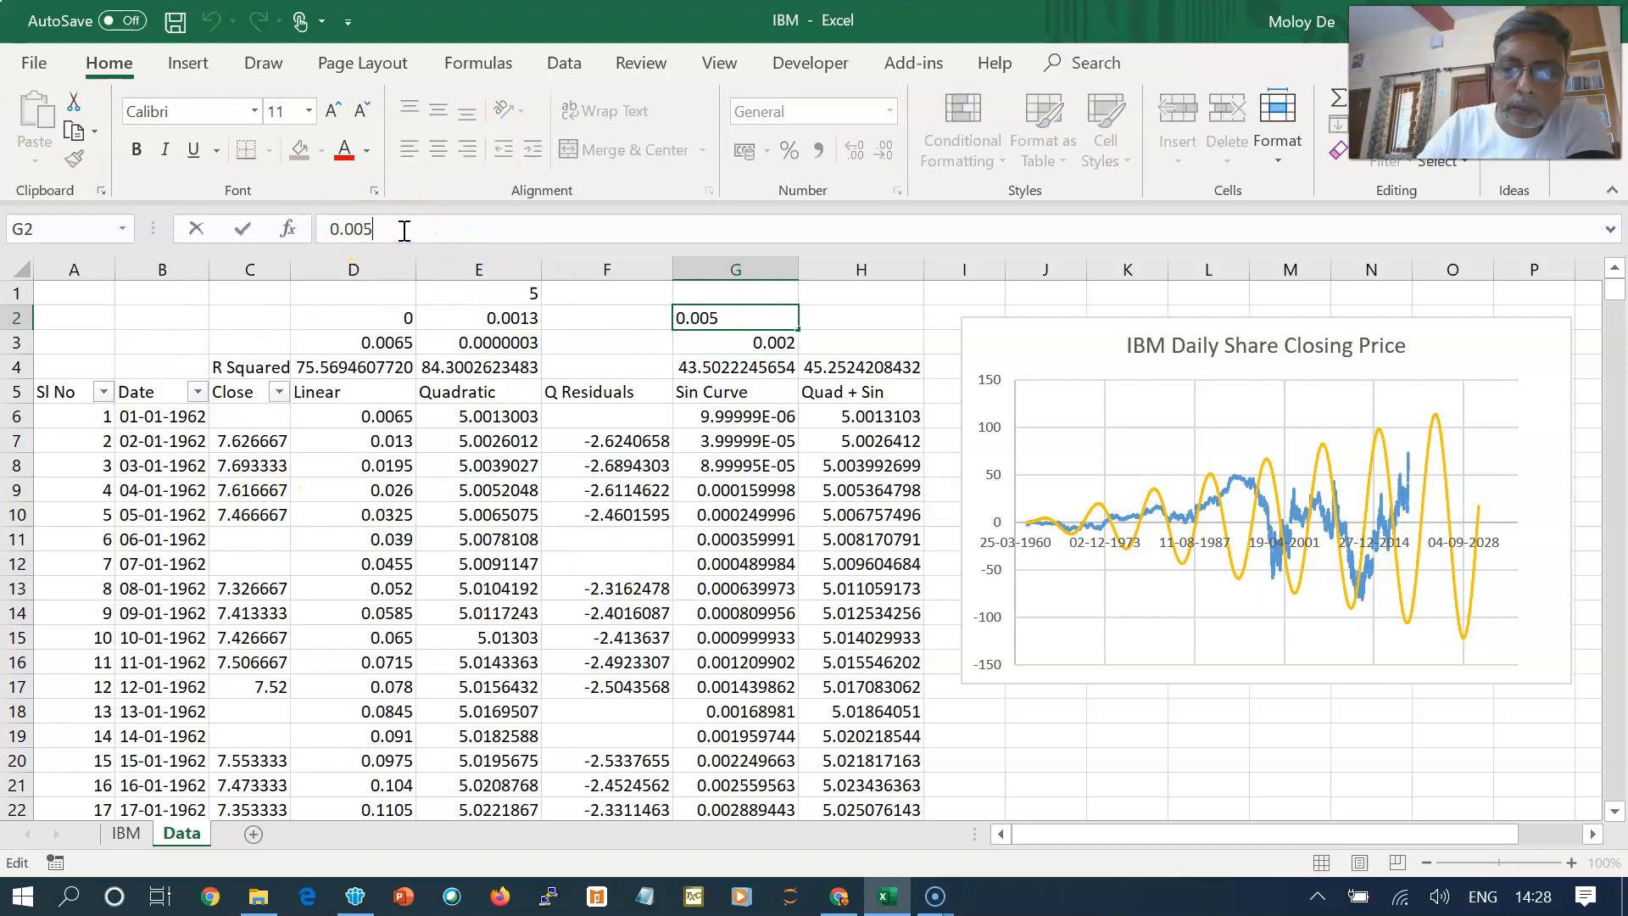
key(Return)
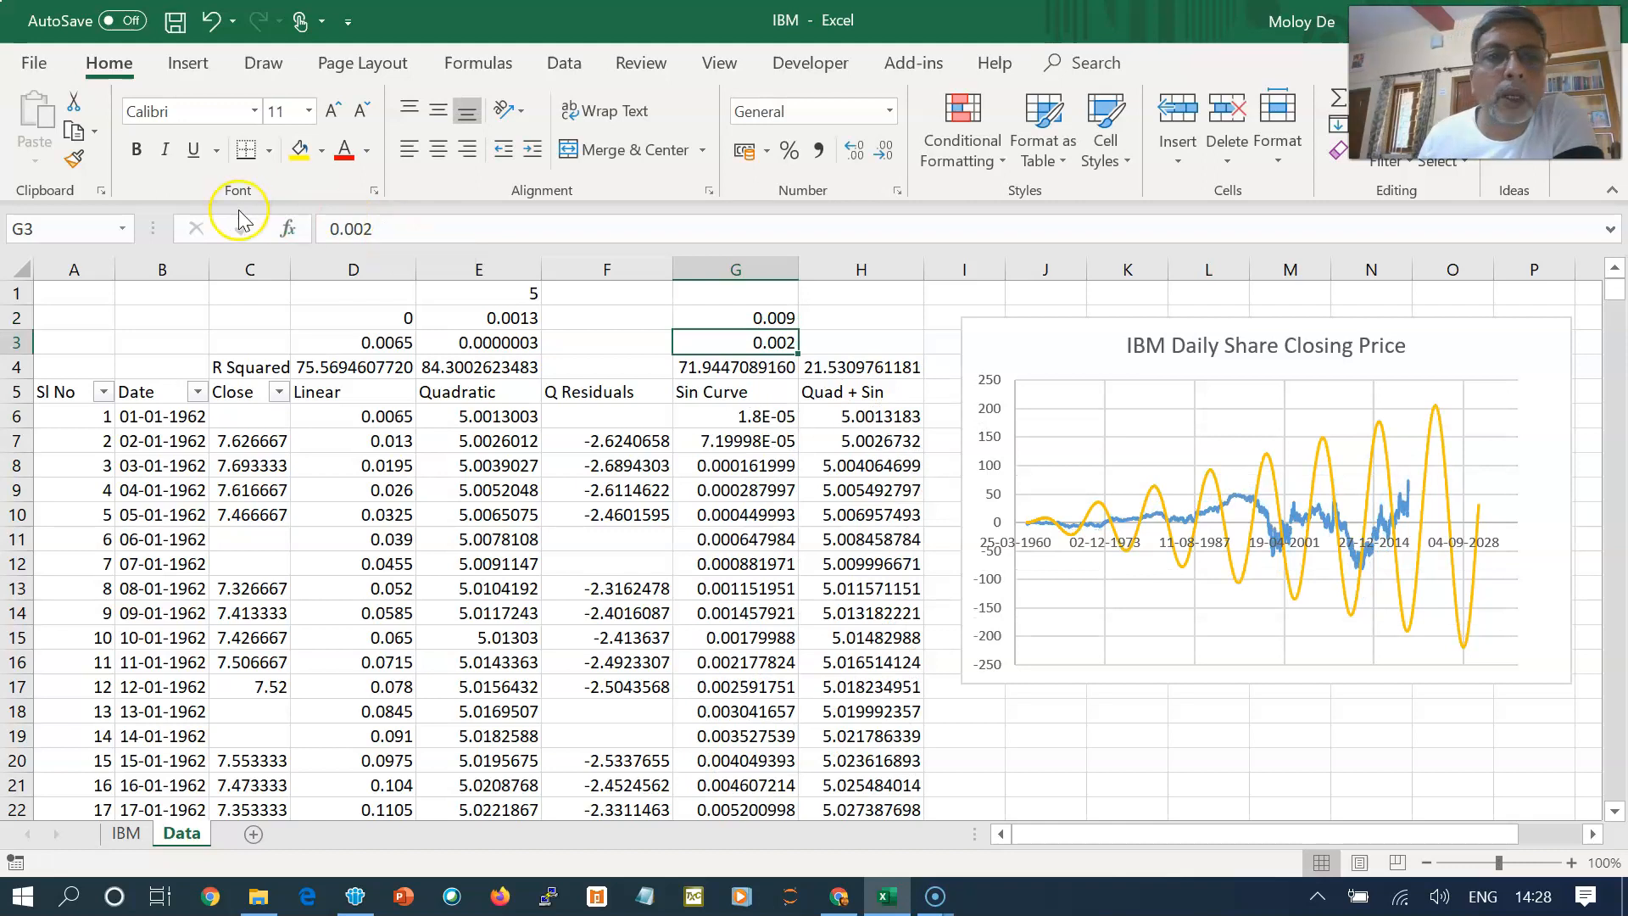
click(736, 320)
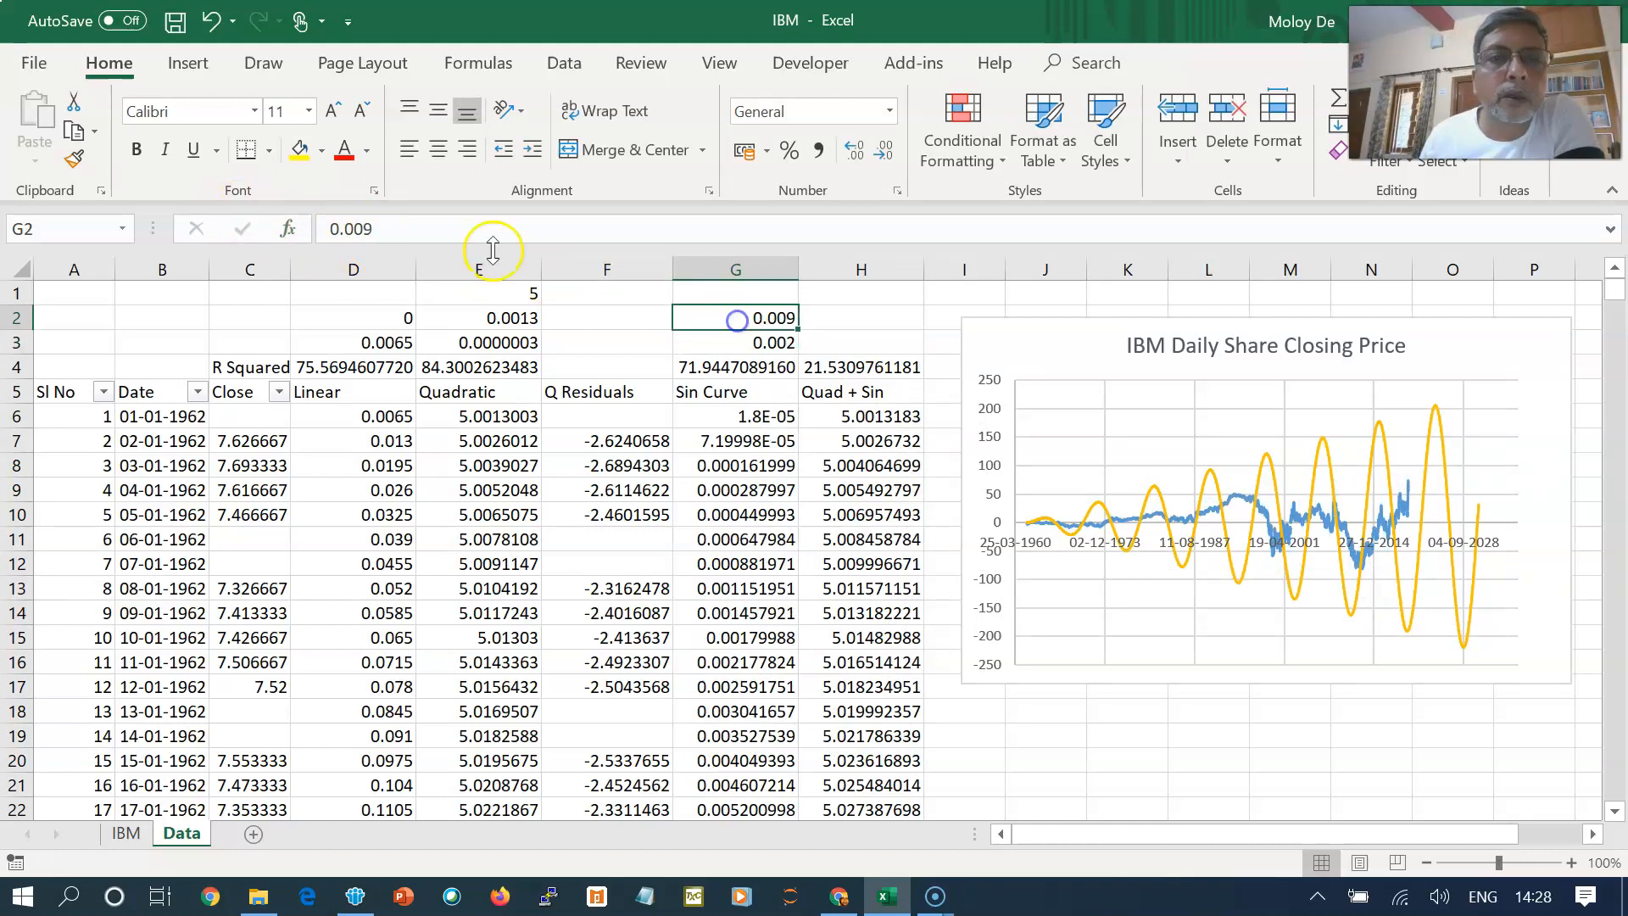
click(432, 229)
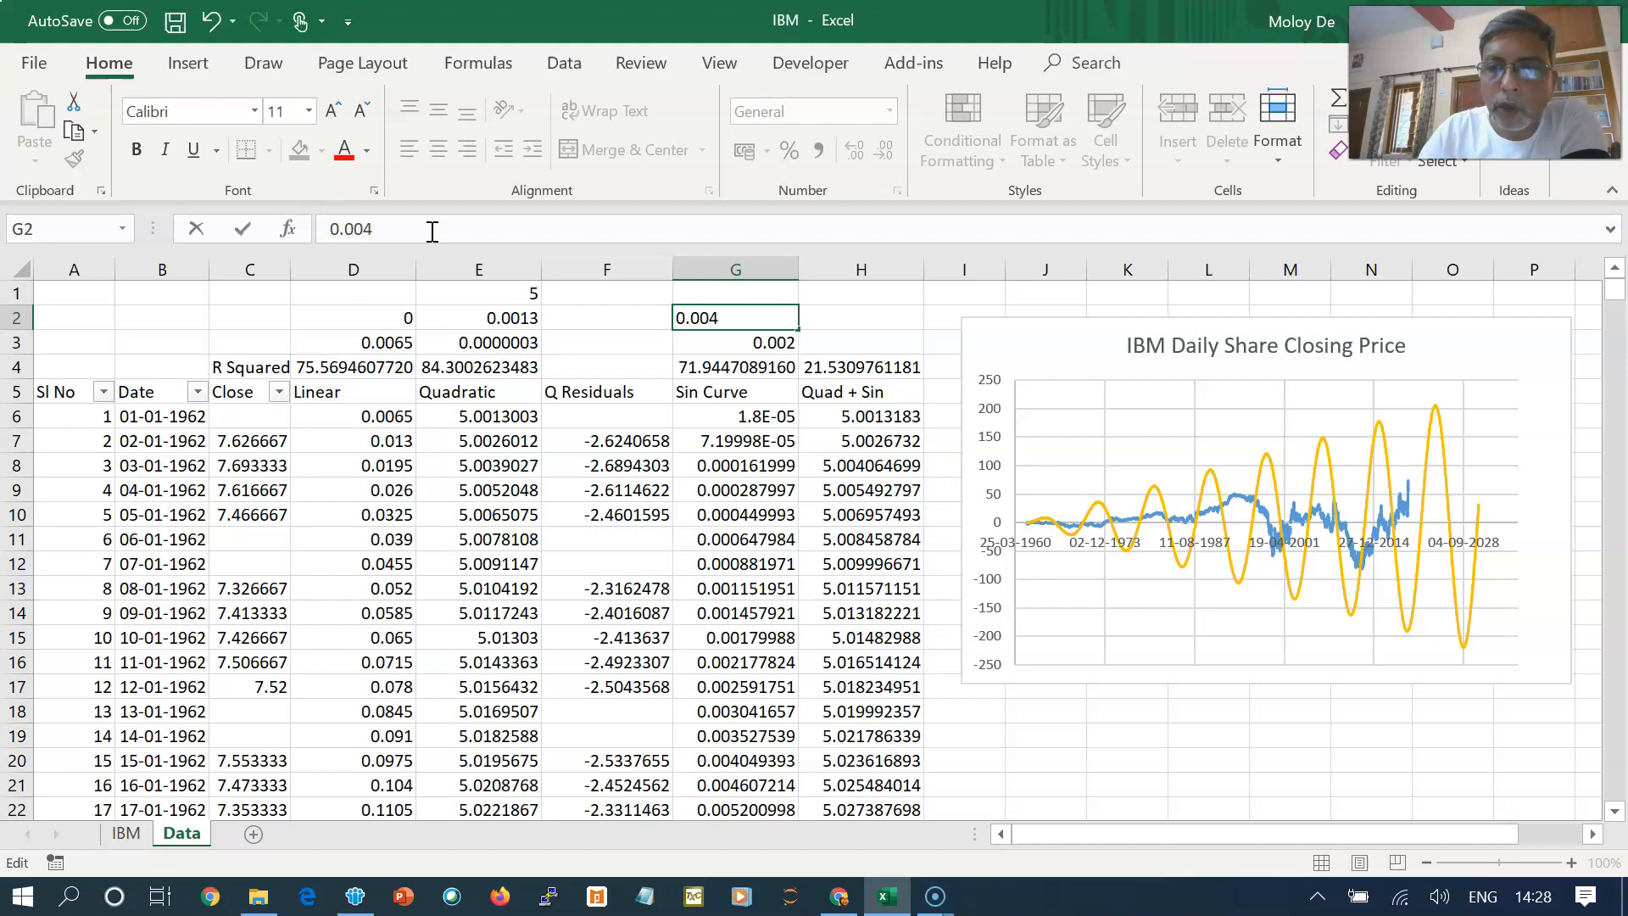
key(Return)
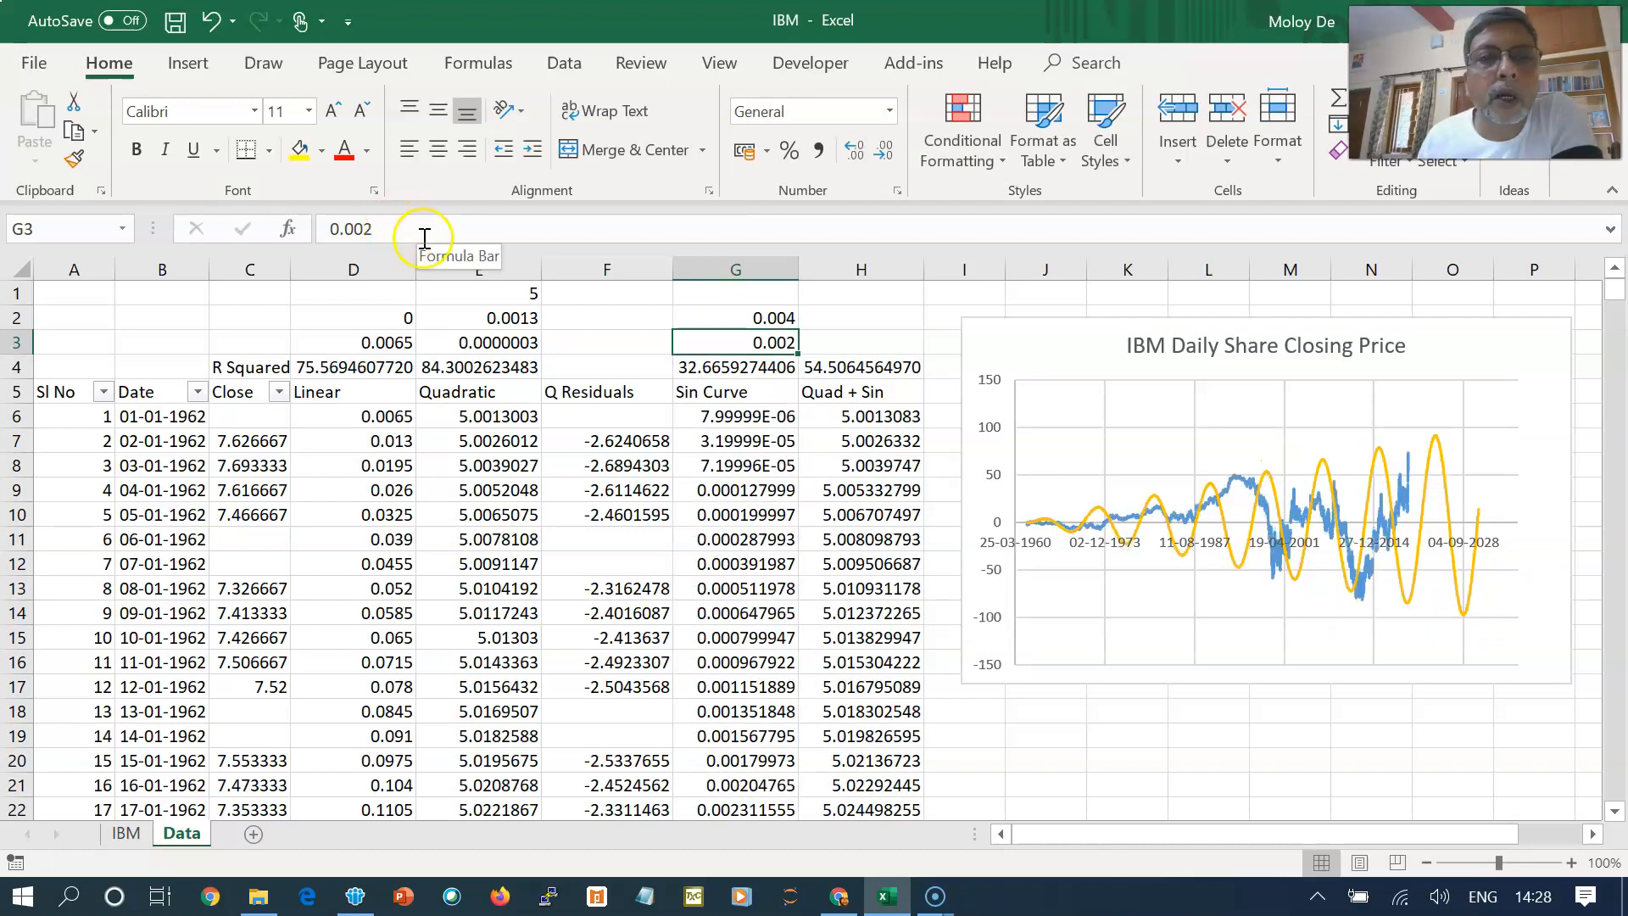
- Set the sine curve's amplitude coefficient in G2 to 0.003
click(717, 318)
click(387, 229)
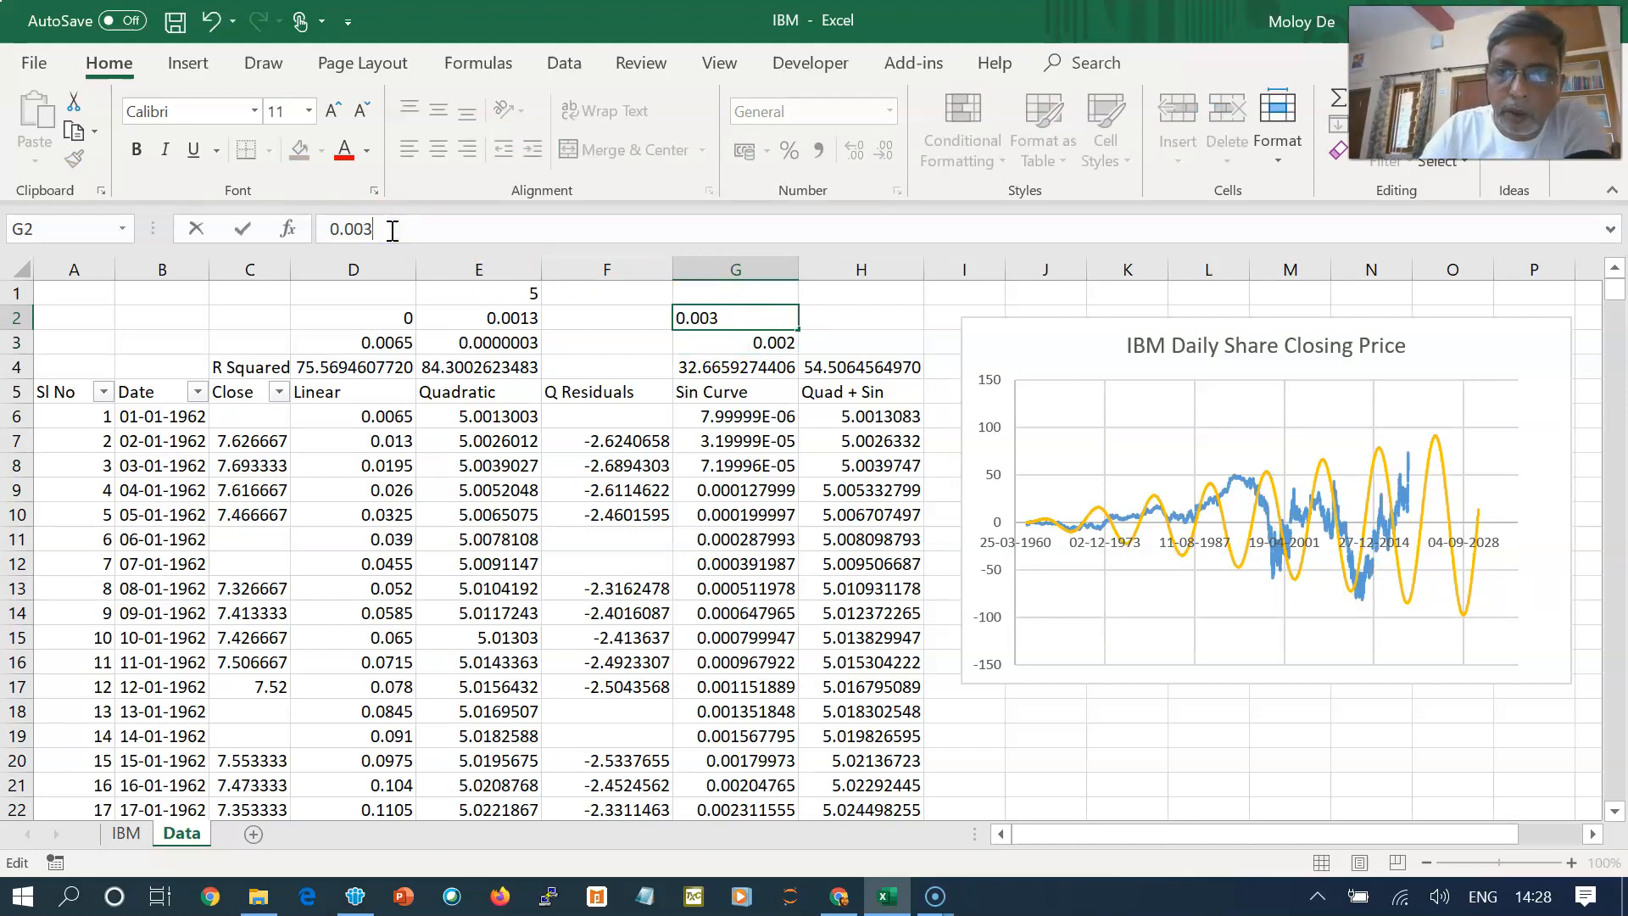
key(Return)
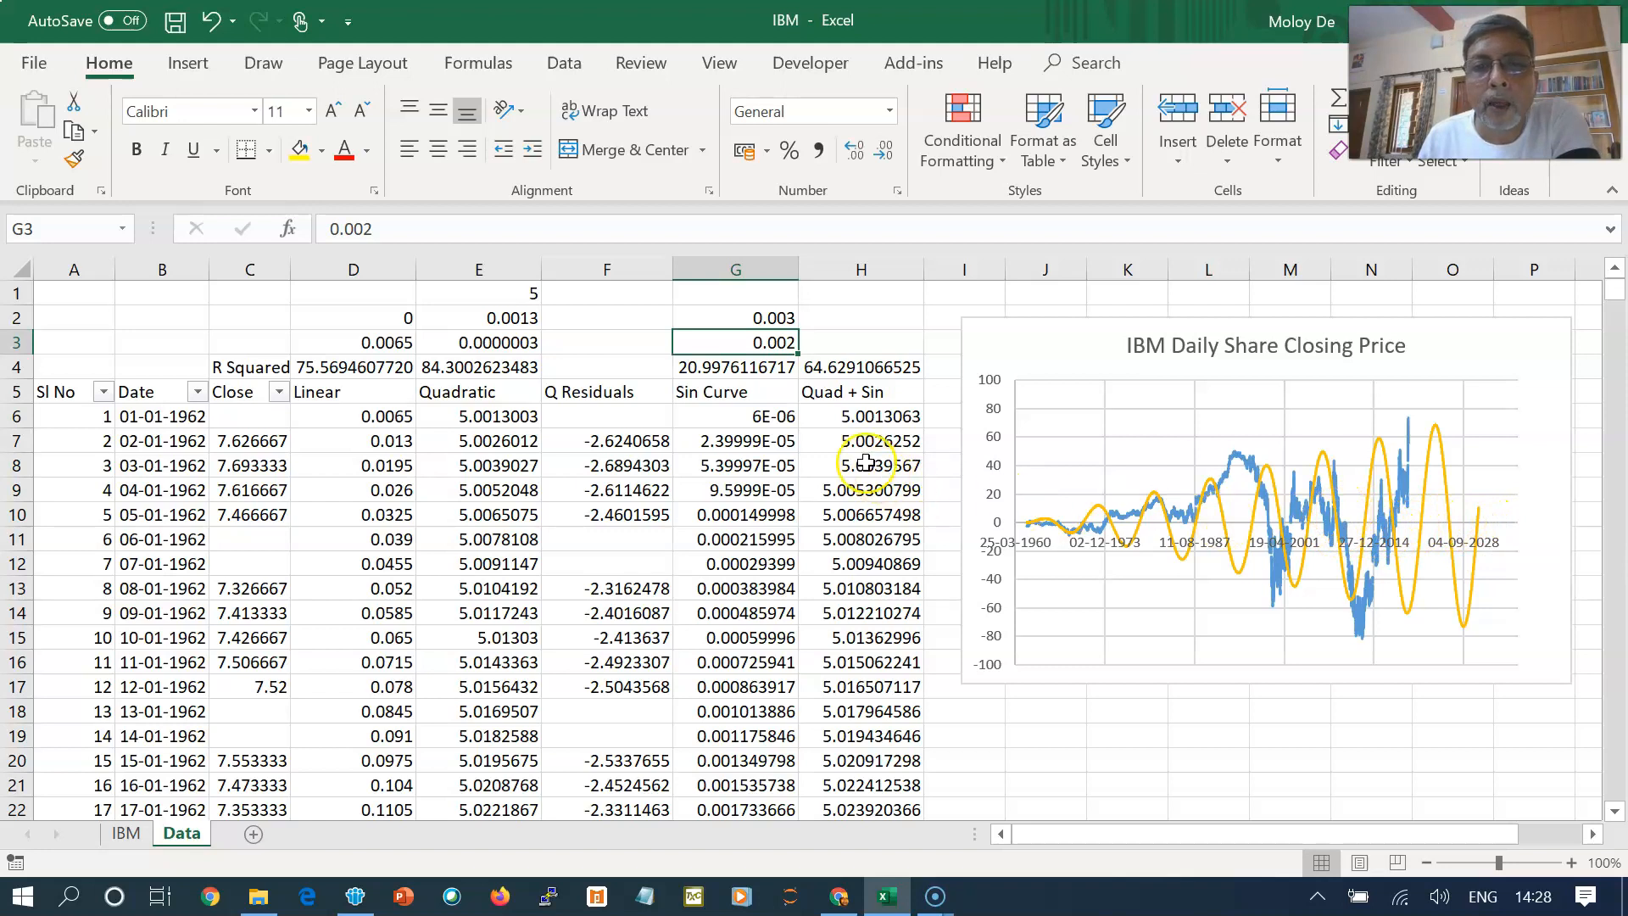
- Change the chart's data source to plot only the Actual and QuadPlusSin series, hiding QResiduals and Sin
click(871, 420)
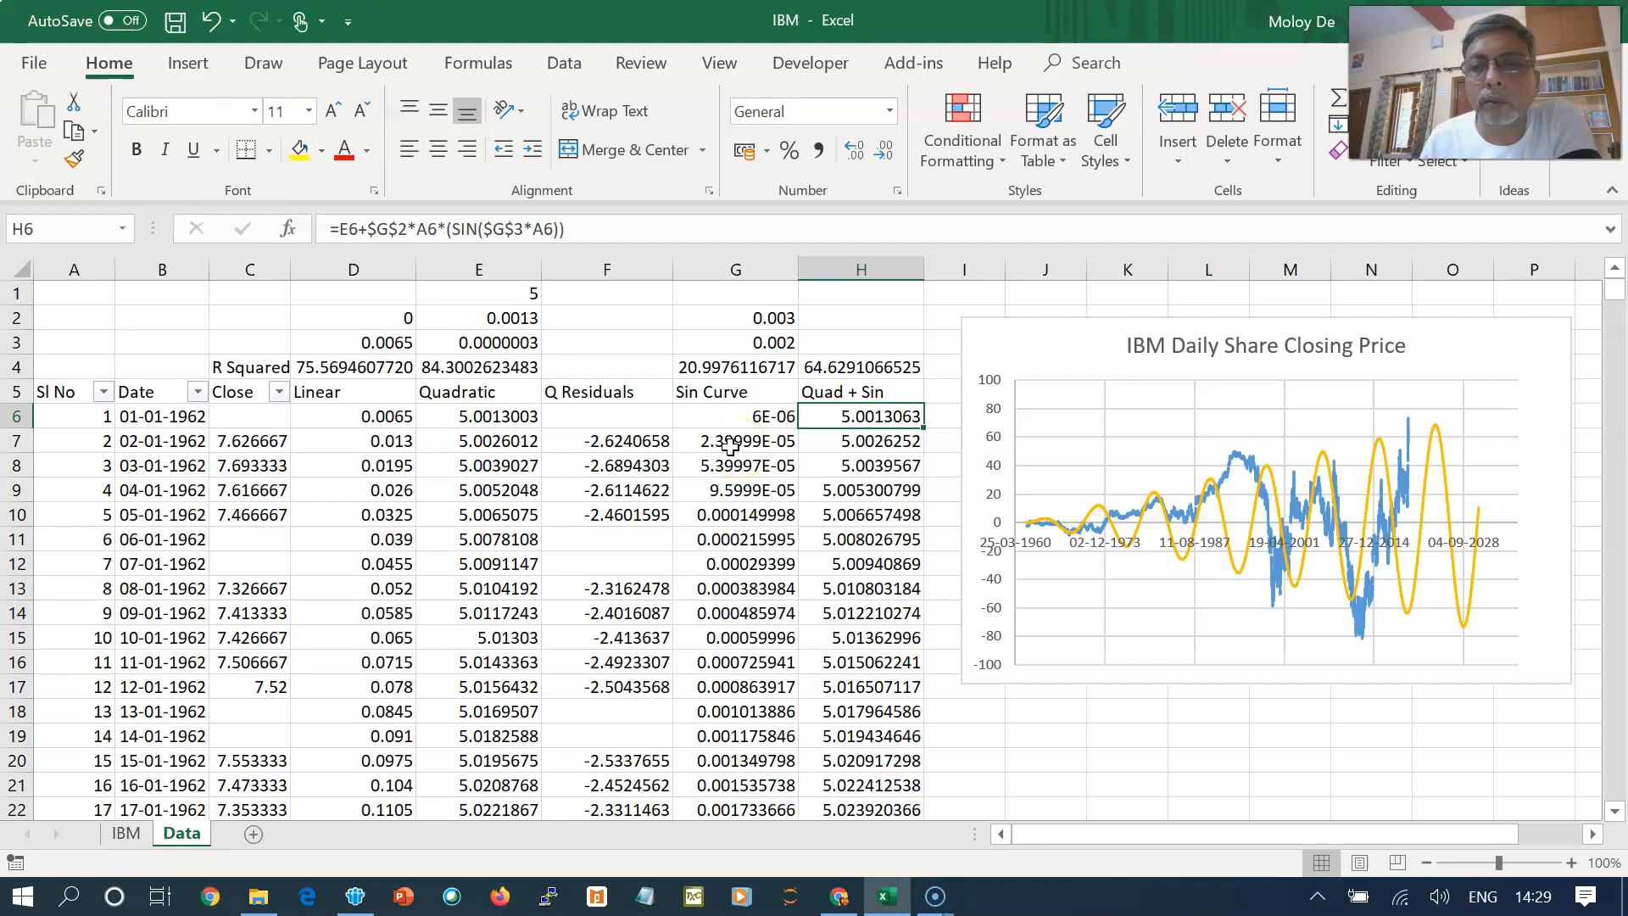
right_click(1064, 415)
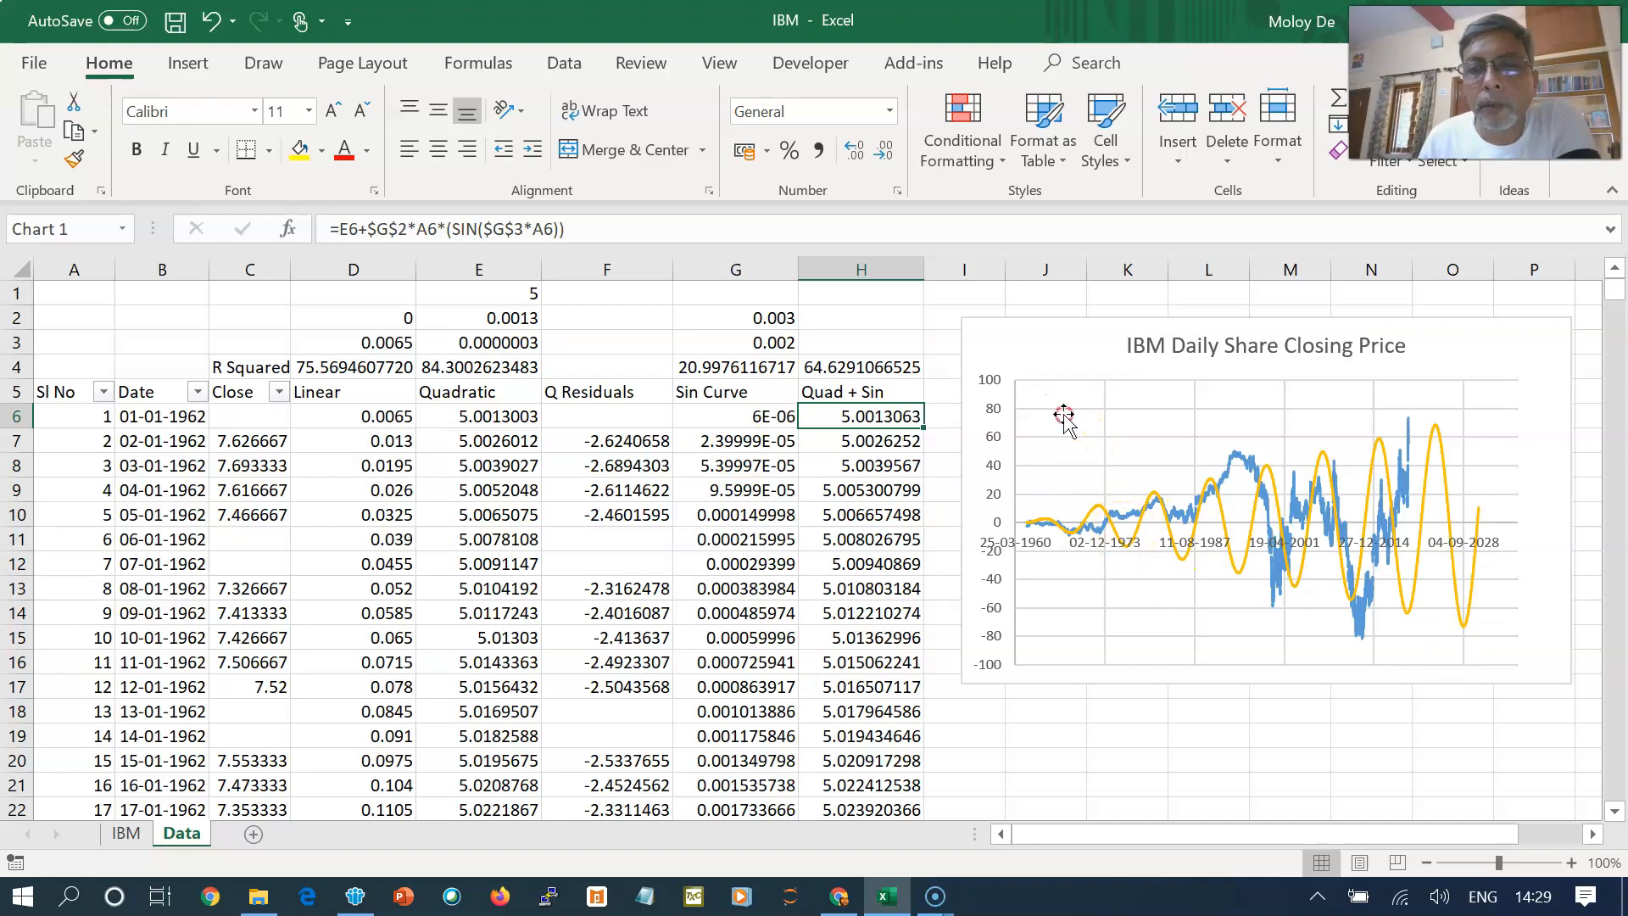
click(1138, 555)
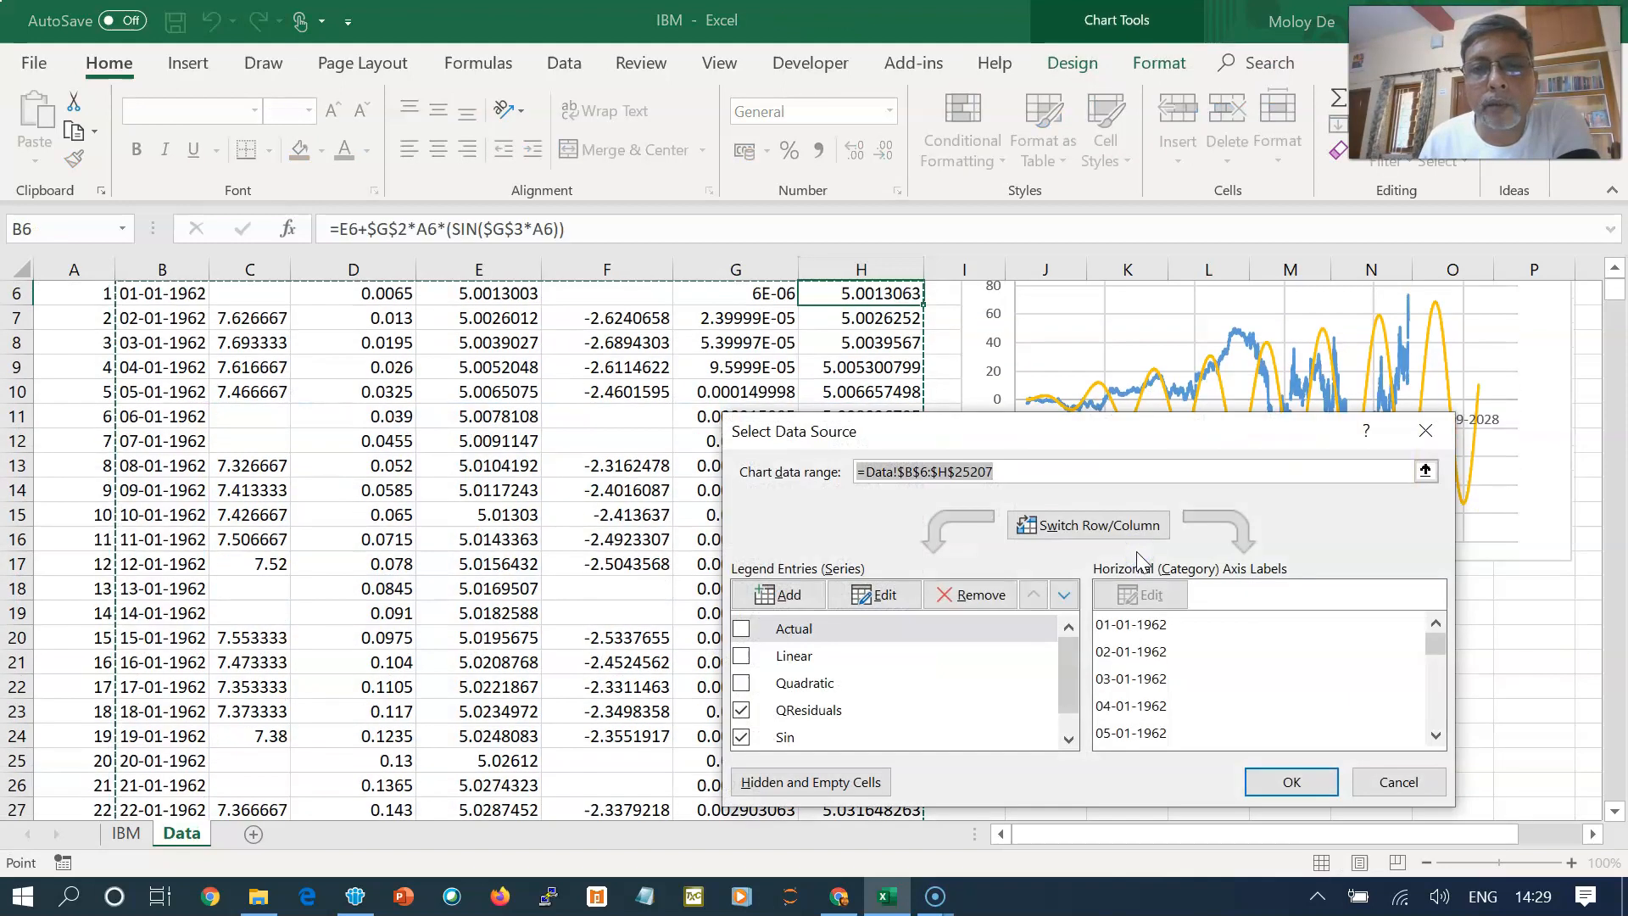
click(741, 632)
click(742, 710)
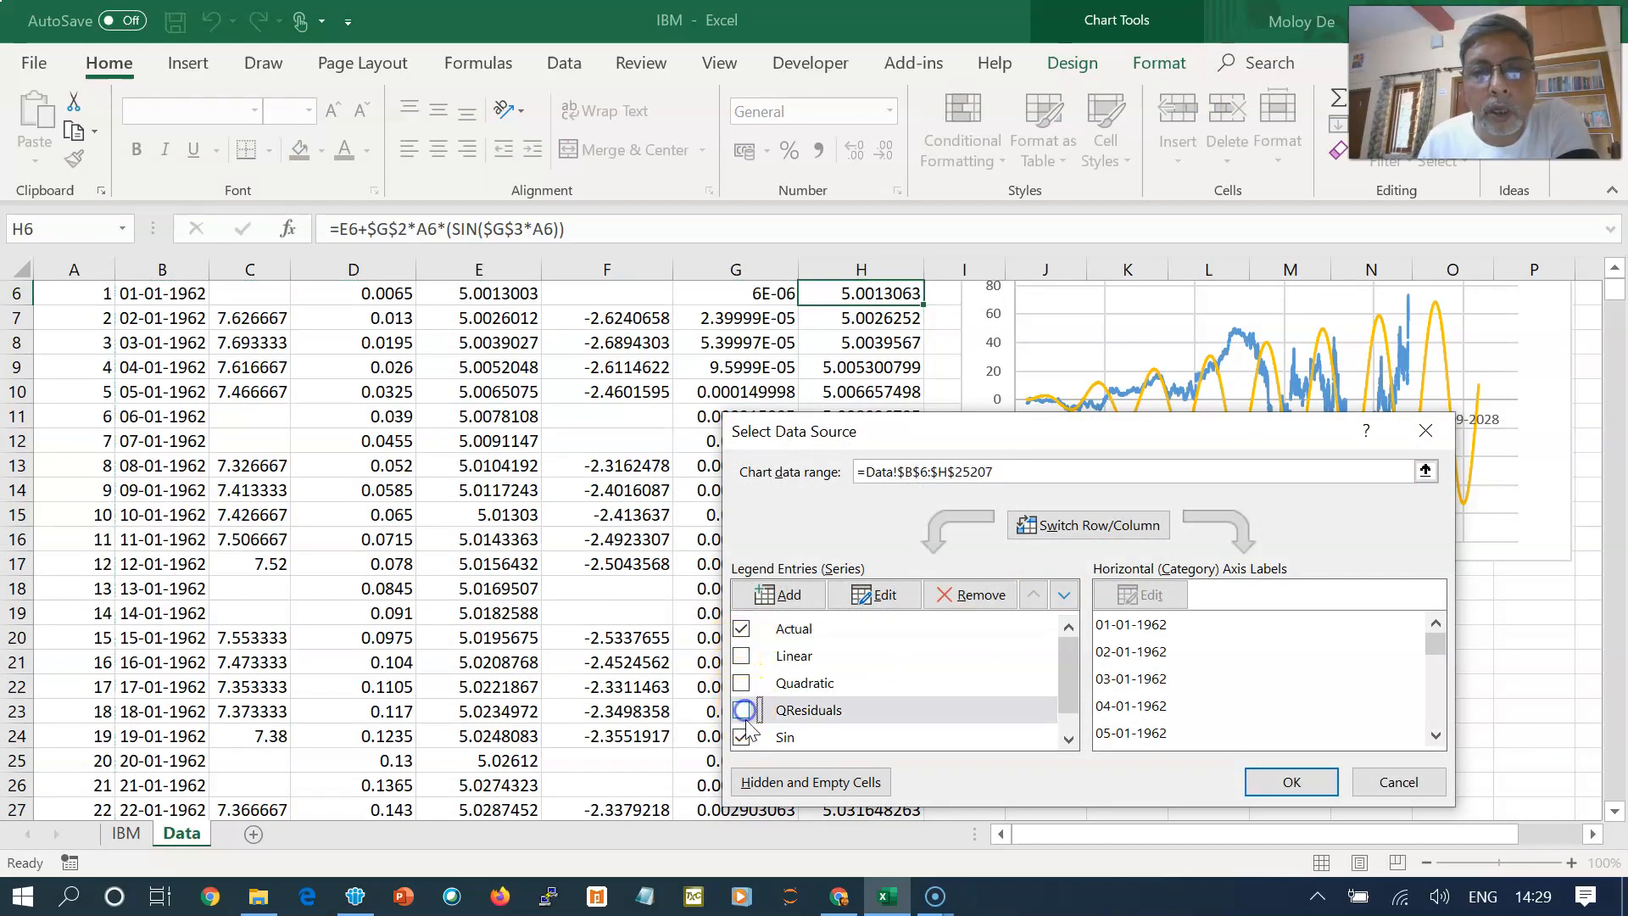
click(741, 739)
click(740, 737)
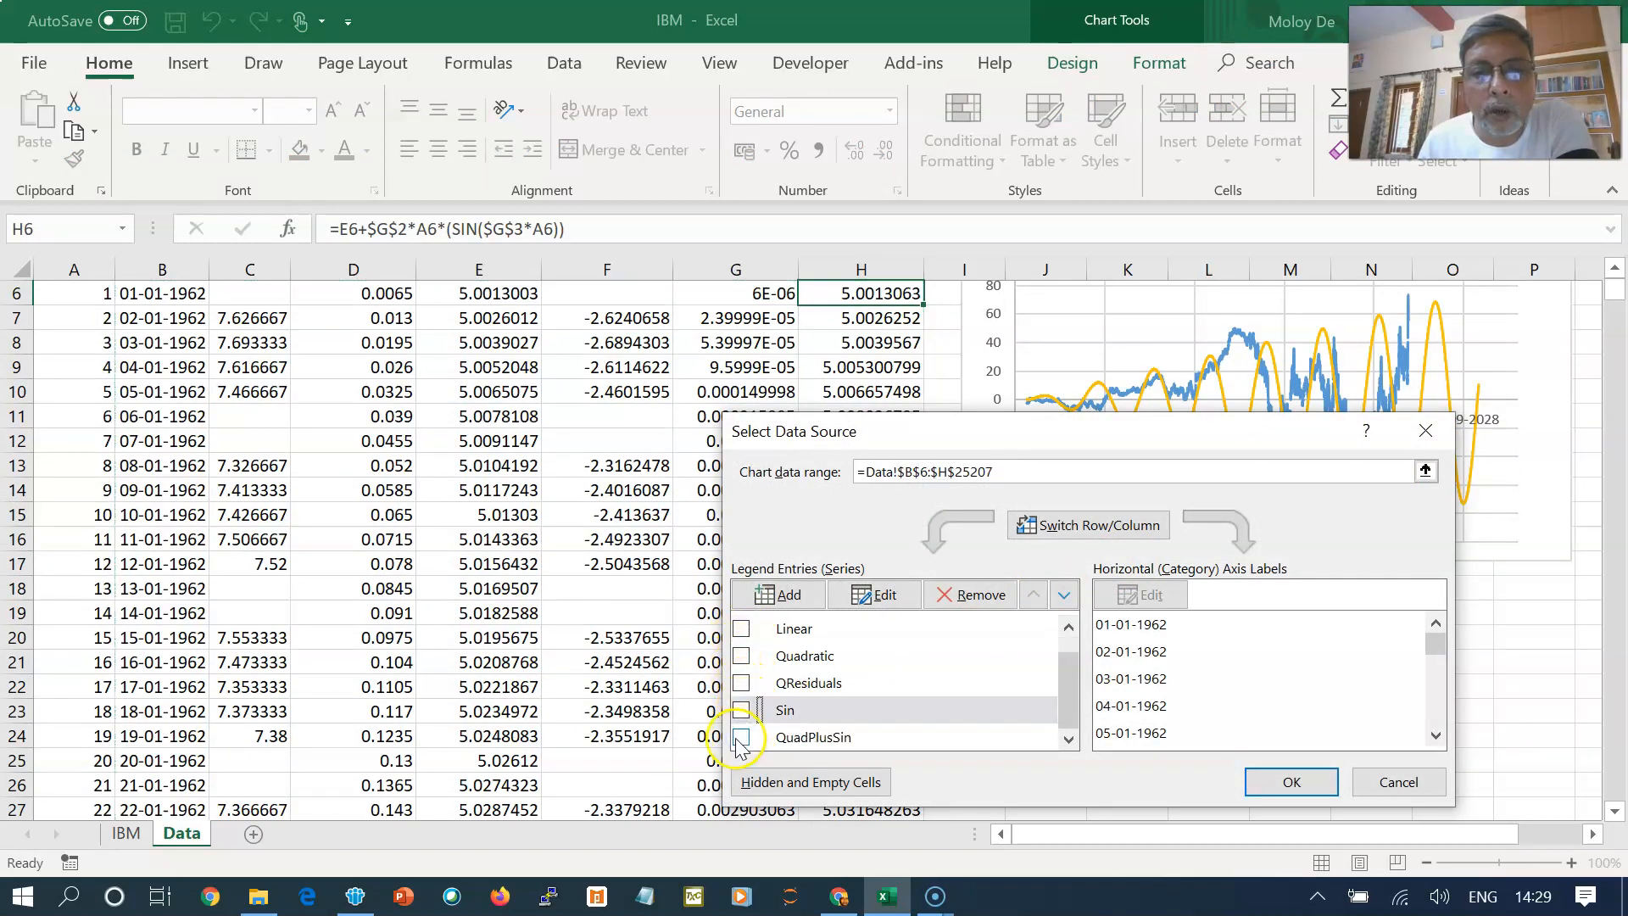
click(1291, 781)
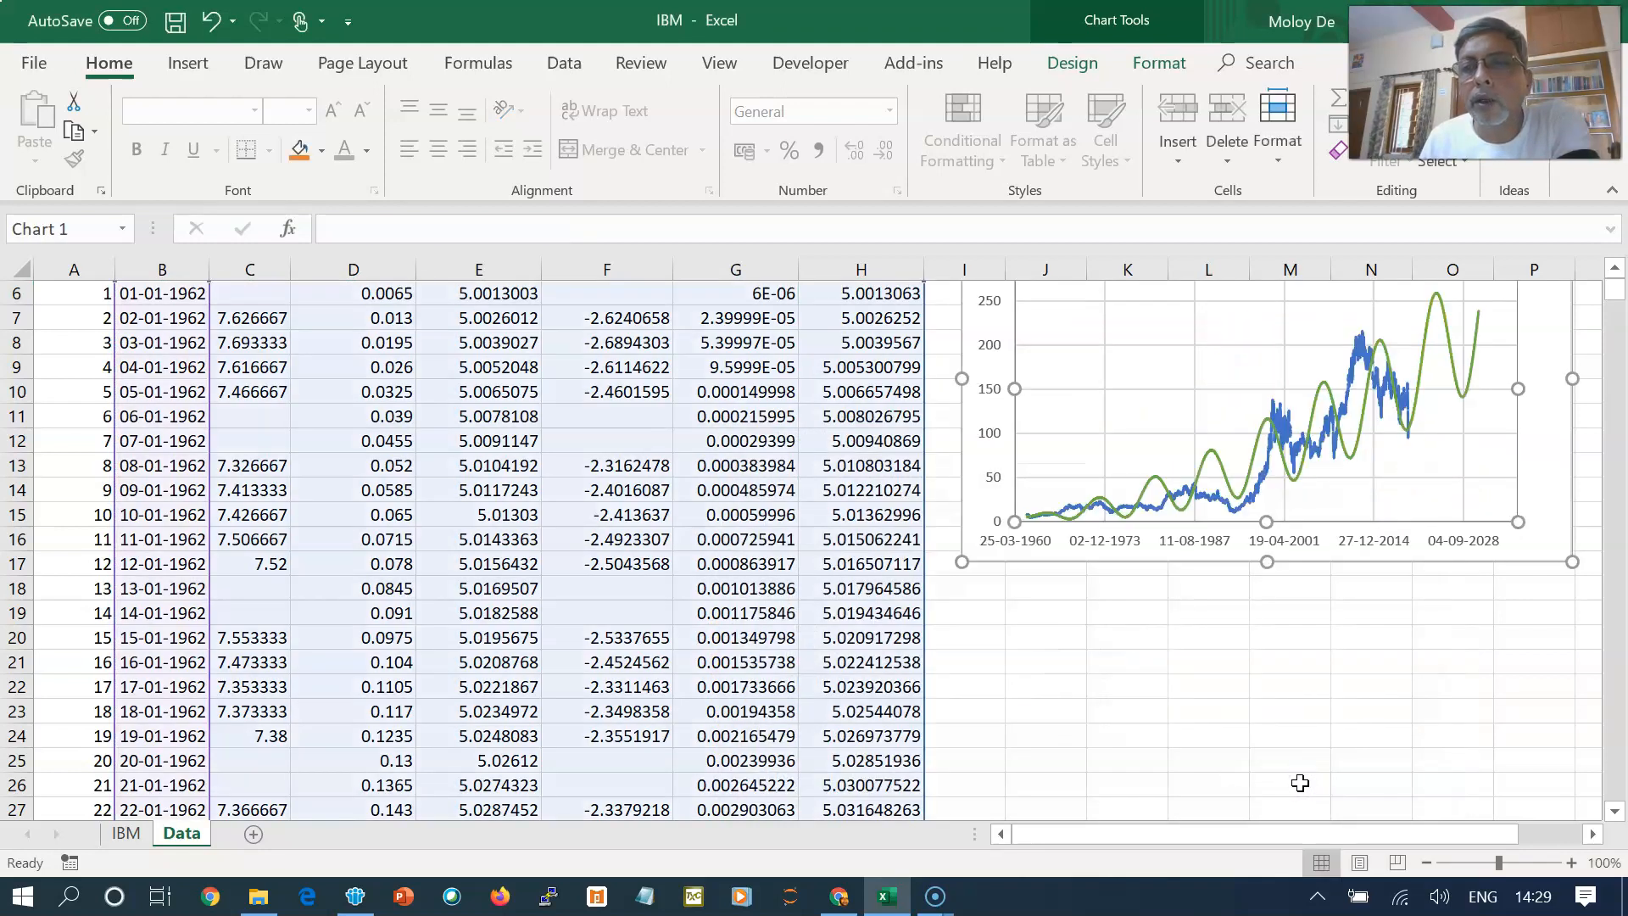
click(1291, 773)
scroll(1290, 774, up, 2)
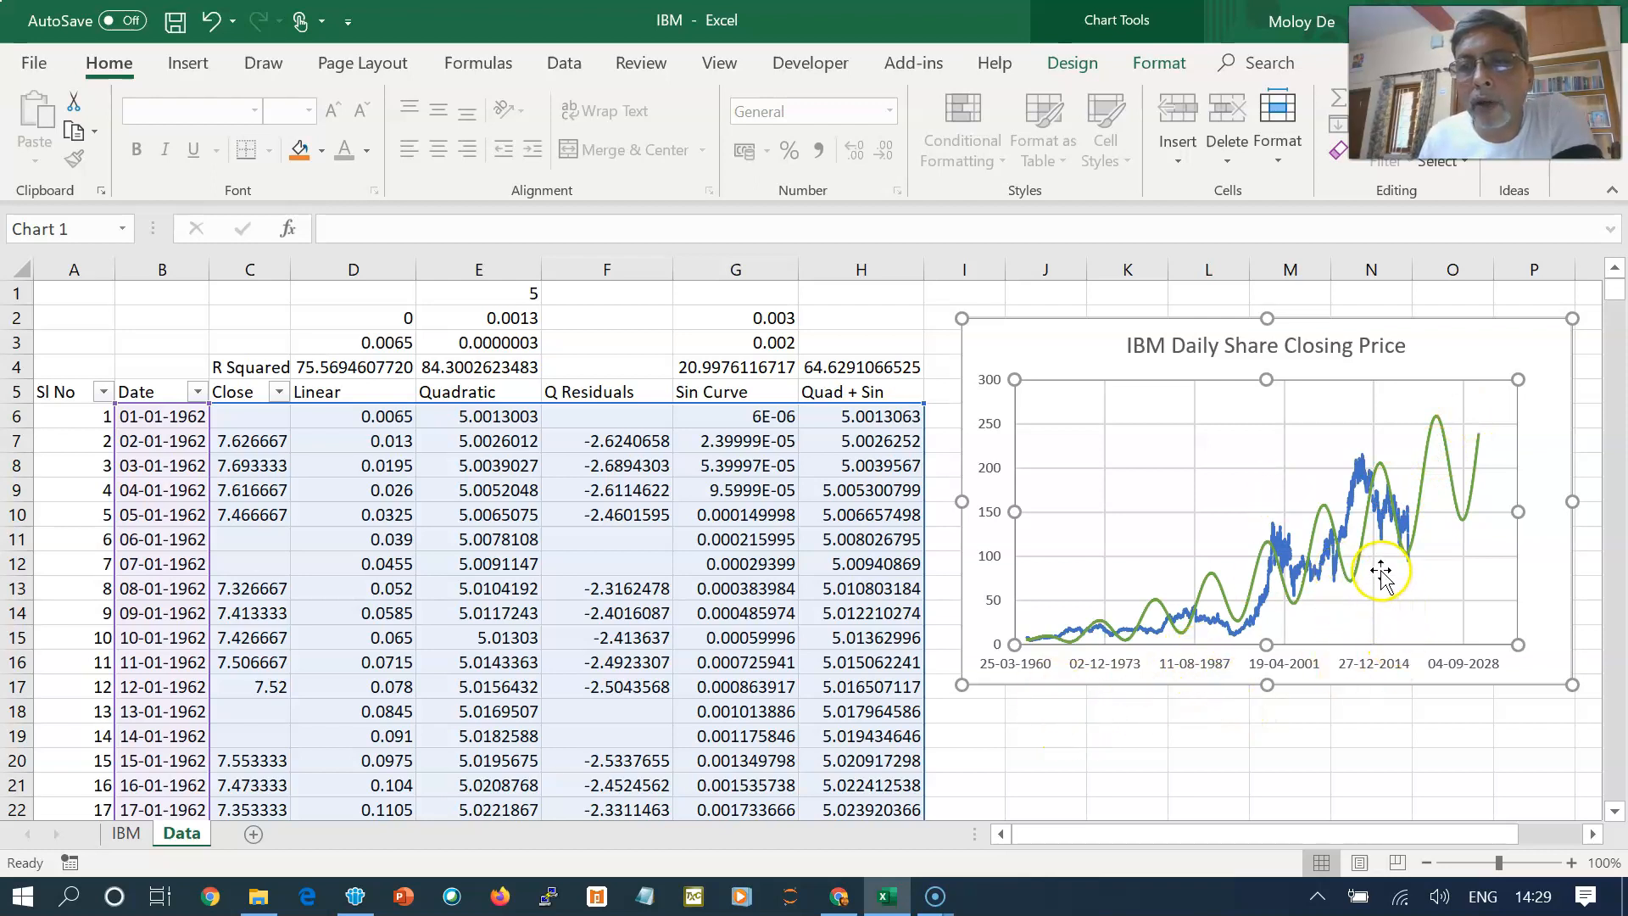
click(1156, 771)
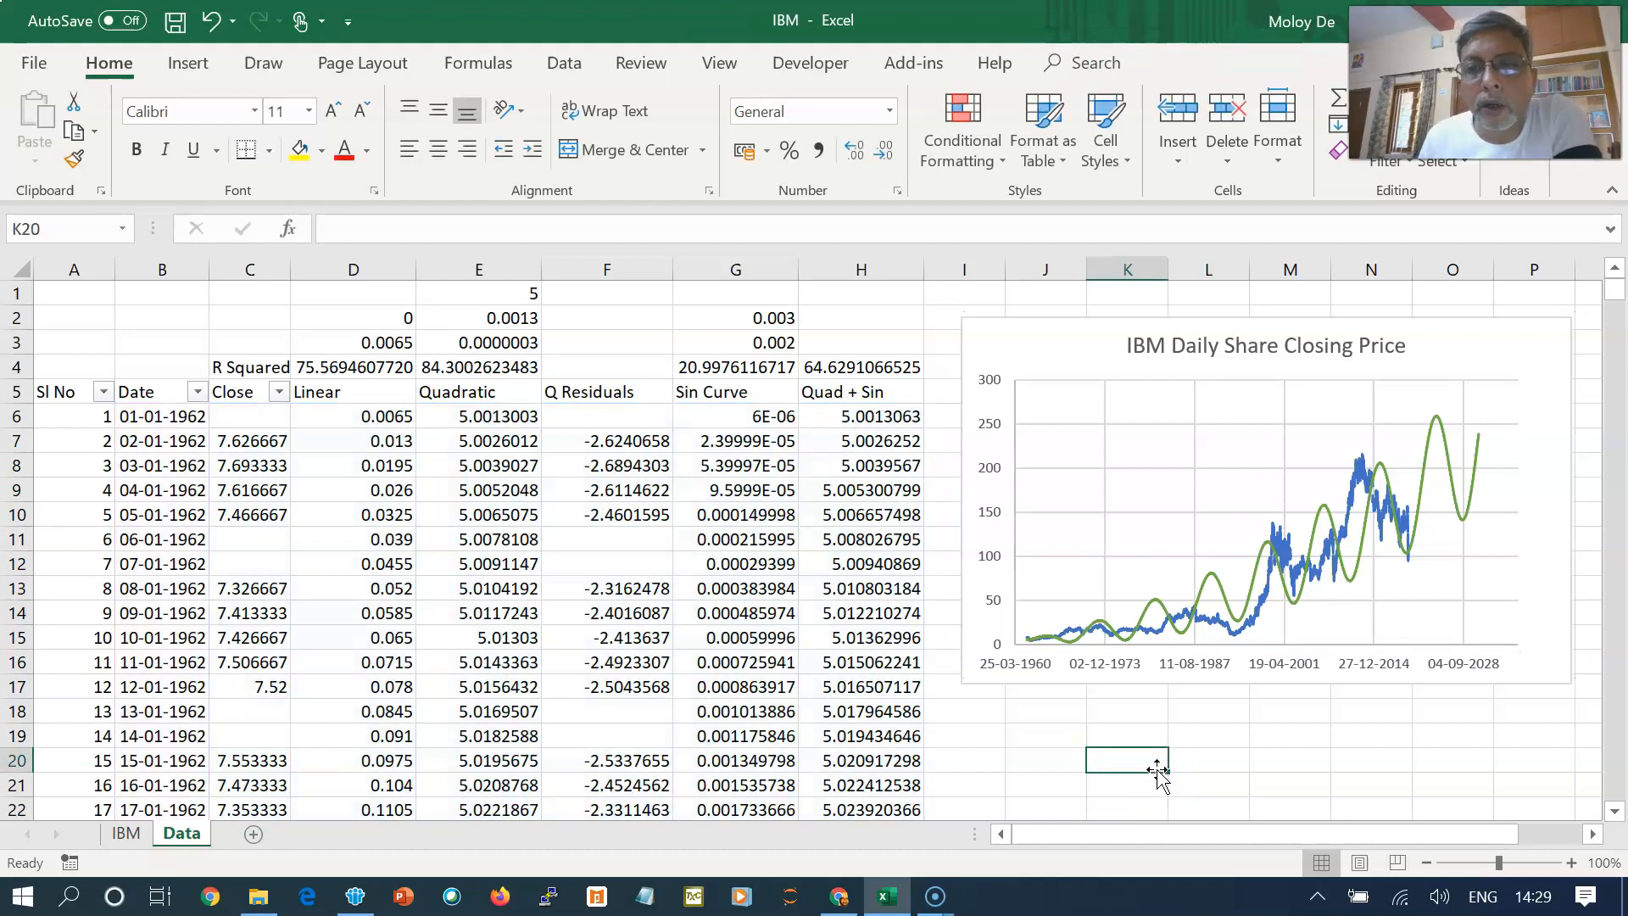